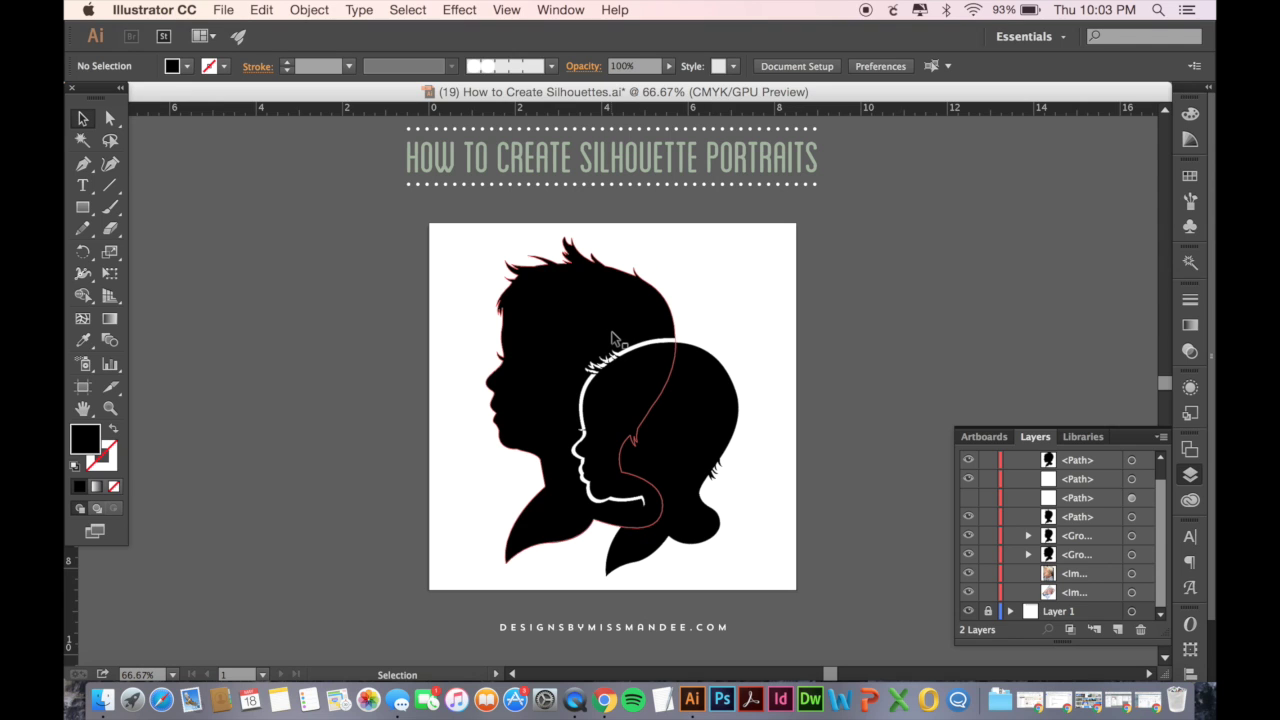
- Move the two overlapping boy and baby silhouettes off the white square artboard into the empty area on its right
drag(434, 310, 672, 537)
drag(535, 394, 985, 394)
key(super+minus)
key(super+minus)
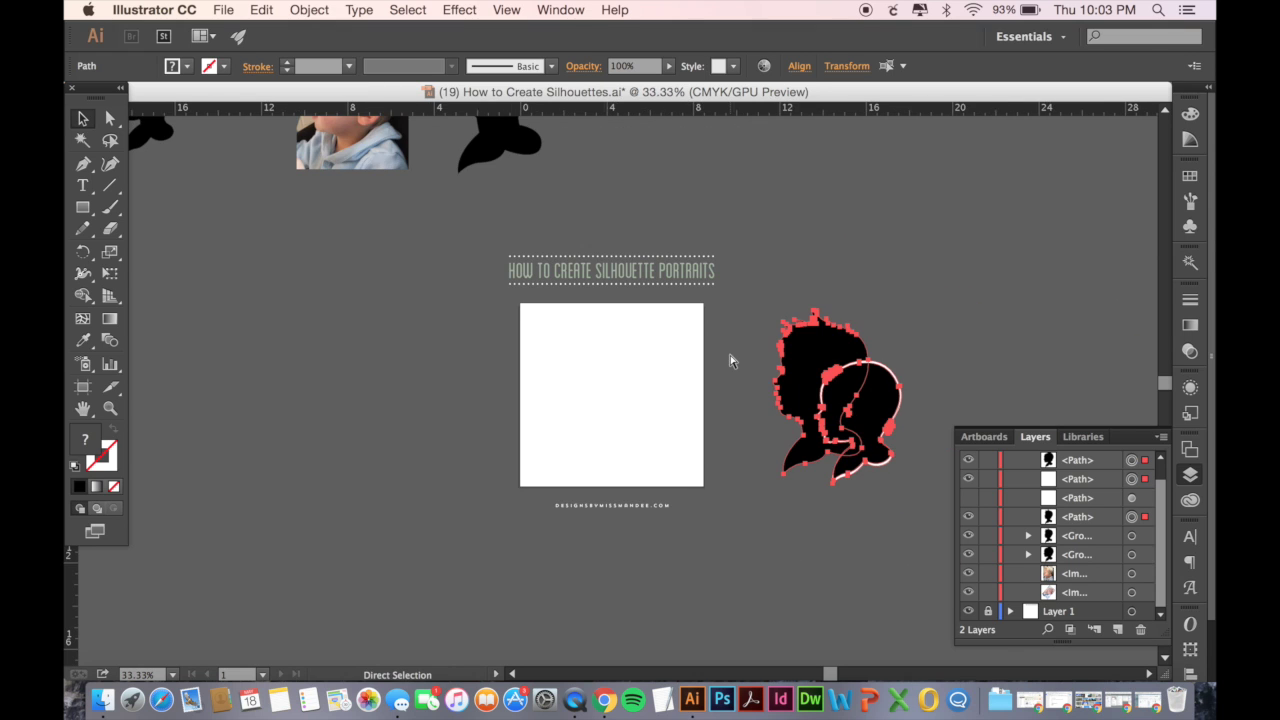
- Examine the baby and boy source photos together with the finished black silhouettes next to them
scroll(729, 353, left, 5)
scroll(729, 353, up, 2)
scroll(729, 361, up, 3)
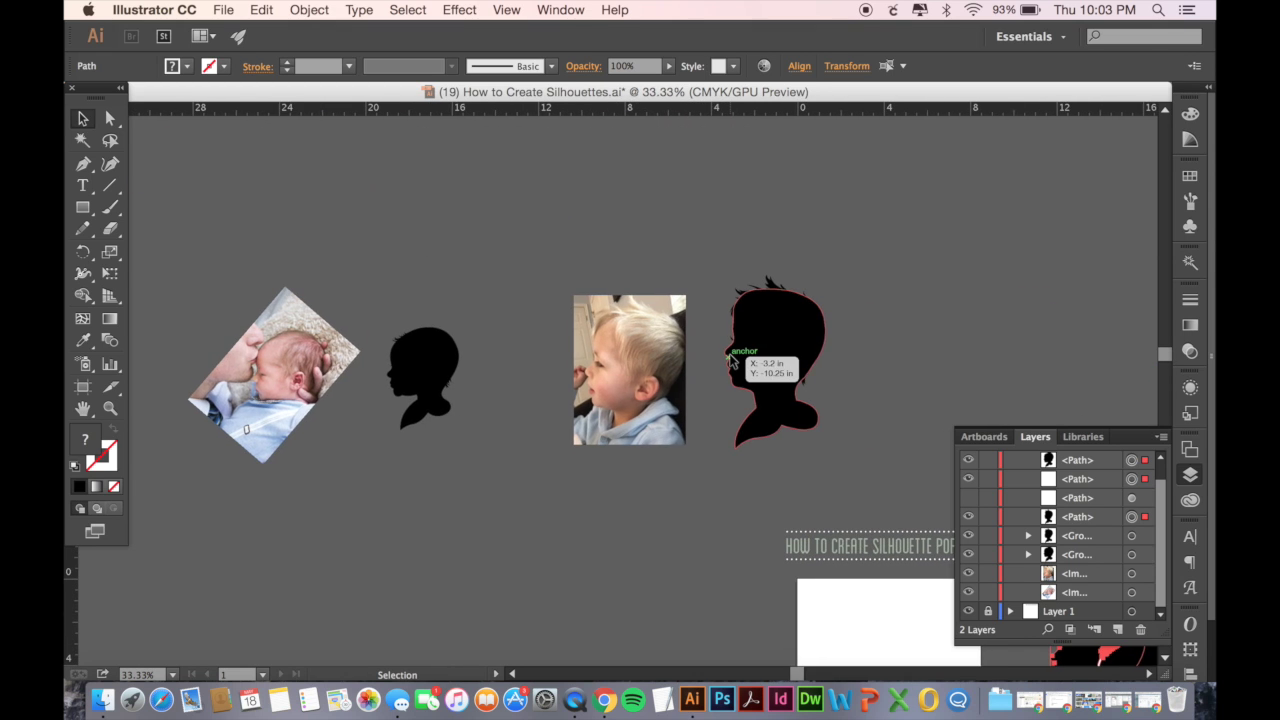
key(super+plus)
key(super+plus)
scroll(729, 353, left, 5)
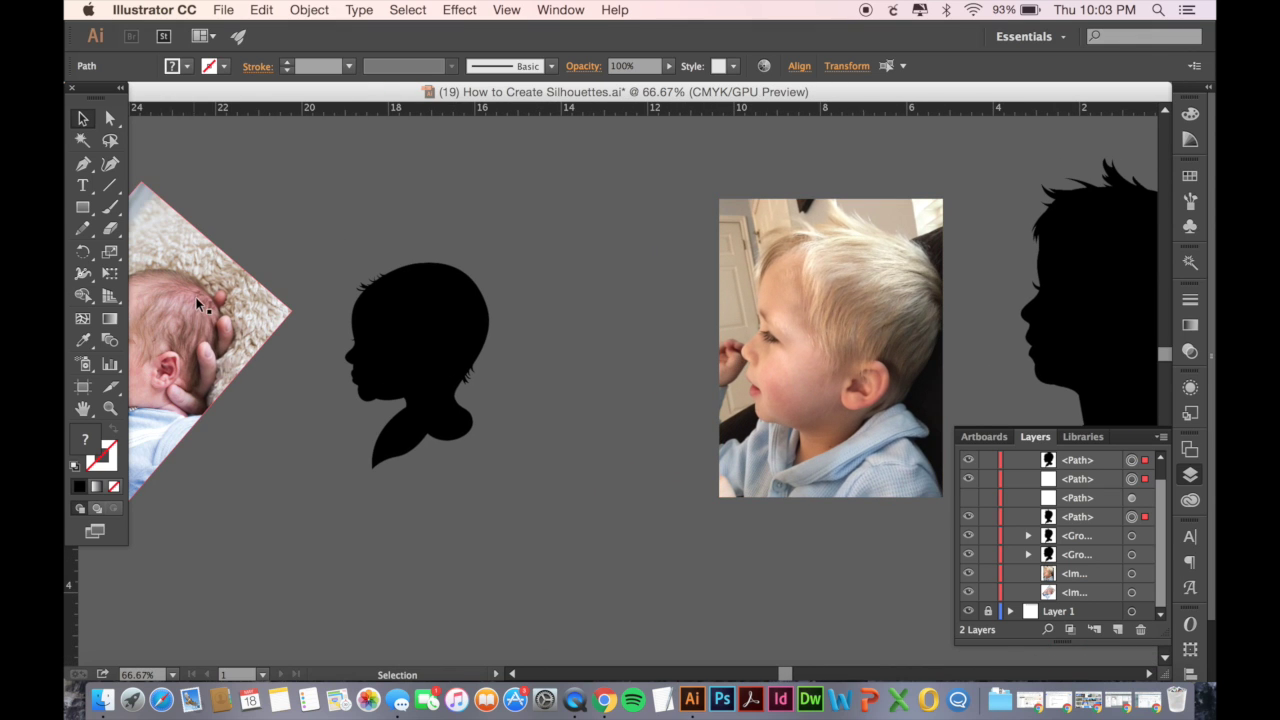
scroll(196, 297, left, 4)
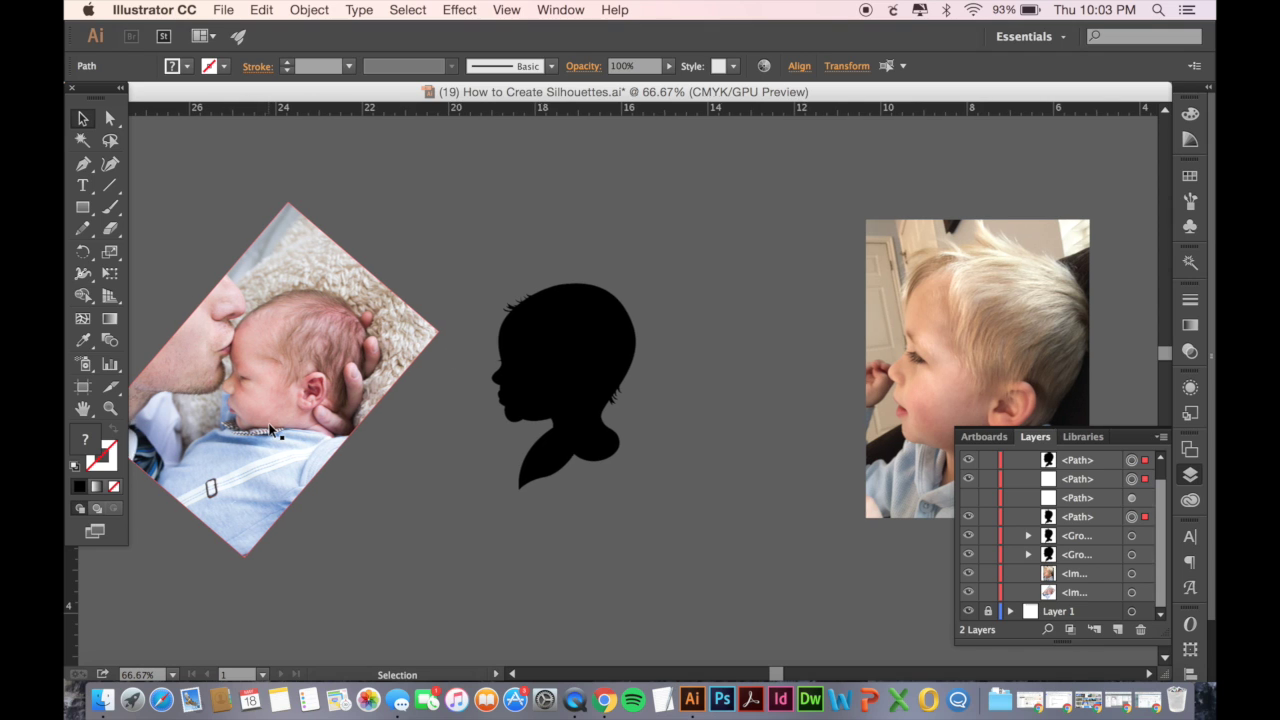
scroll(270, 429, right, 10)
key(super+minus)
key(super+minus)
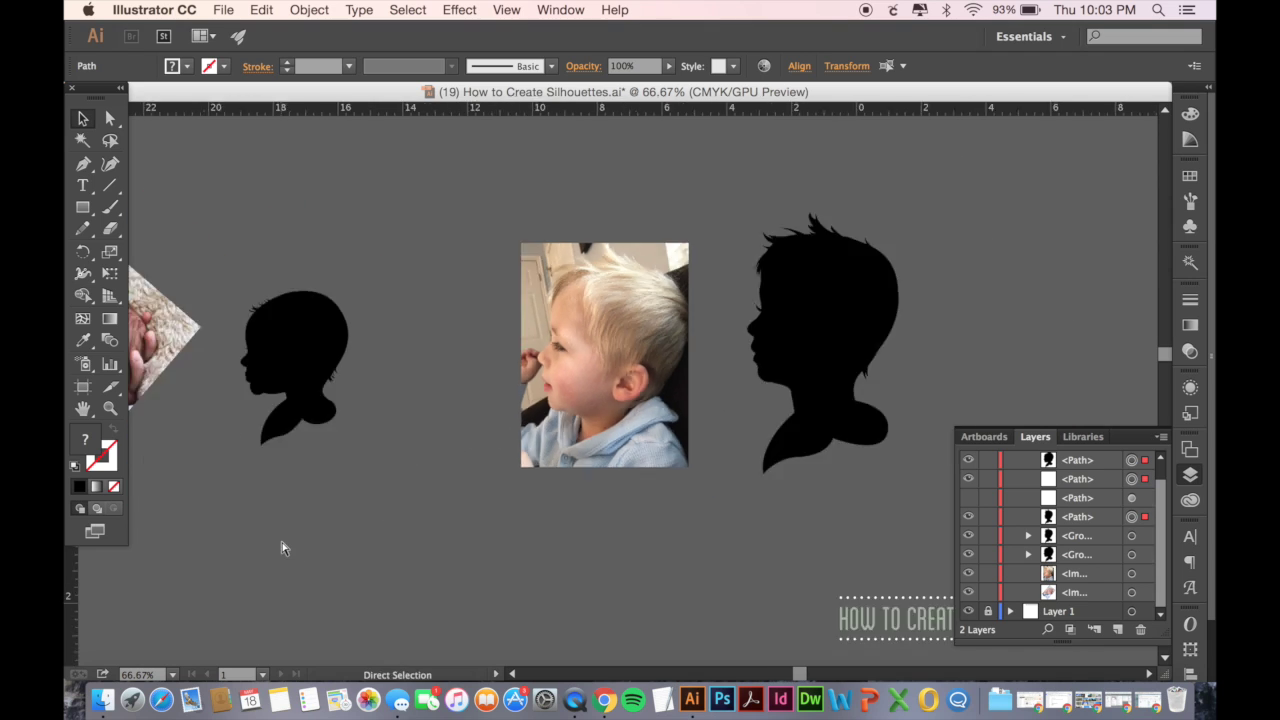
- Place IMG_4730.JPG from the (19) Creating Silhouettes folder into the document and scale it down over the existing boy photo
click(102, 700)
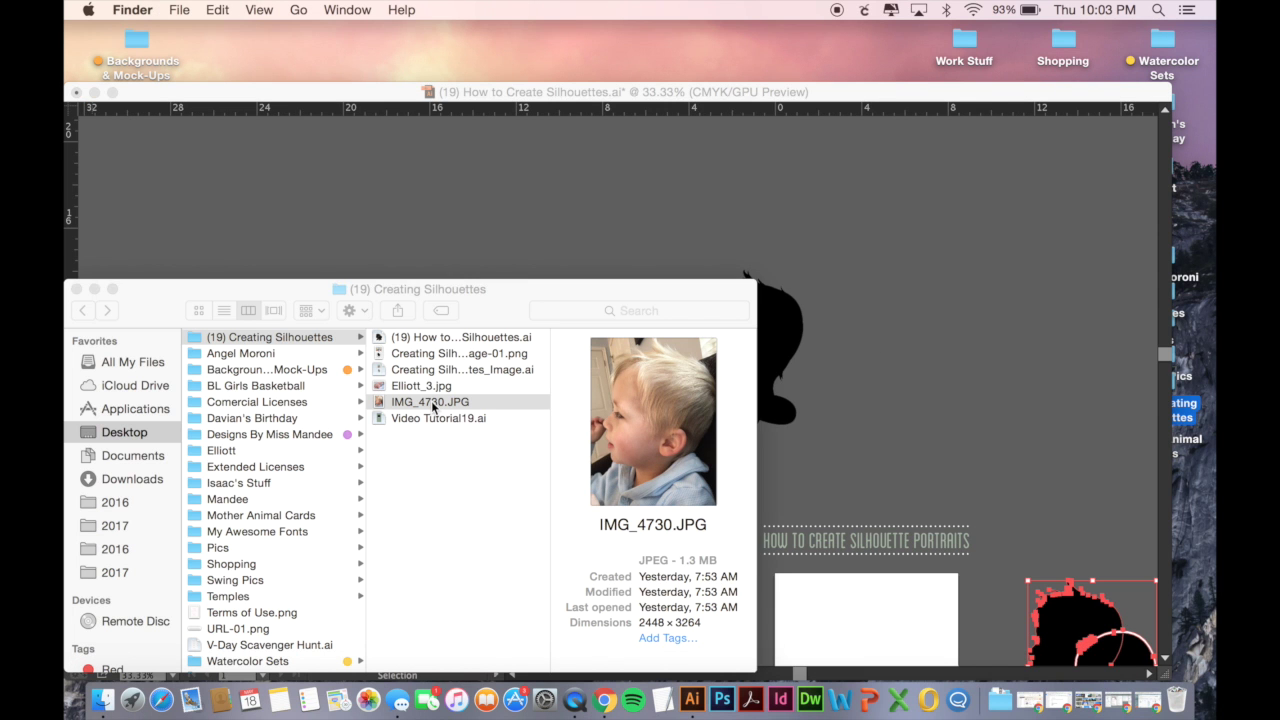
drag(432, 406, 586, 187)
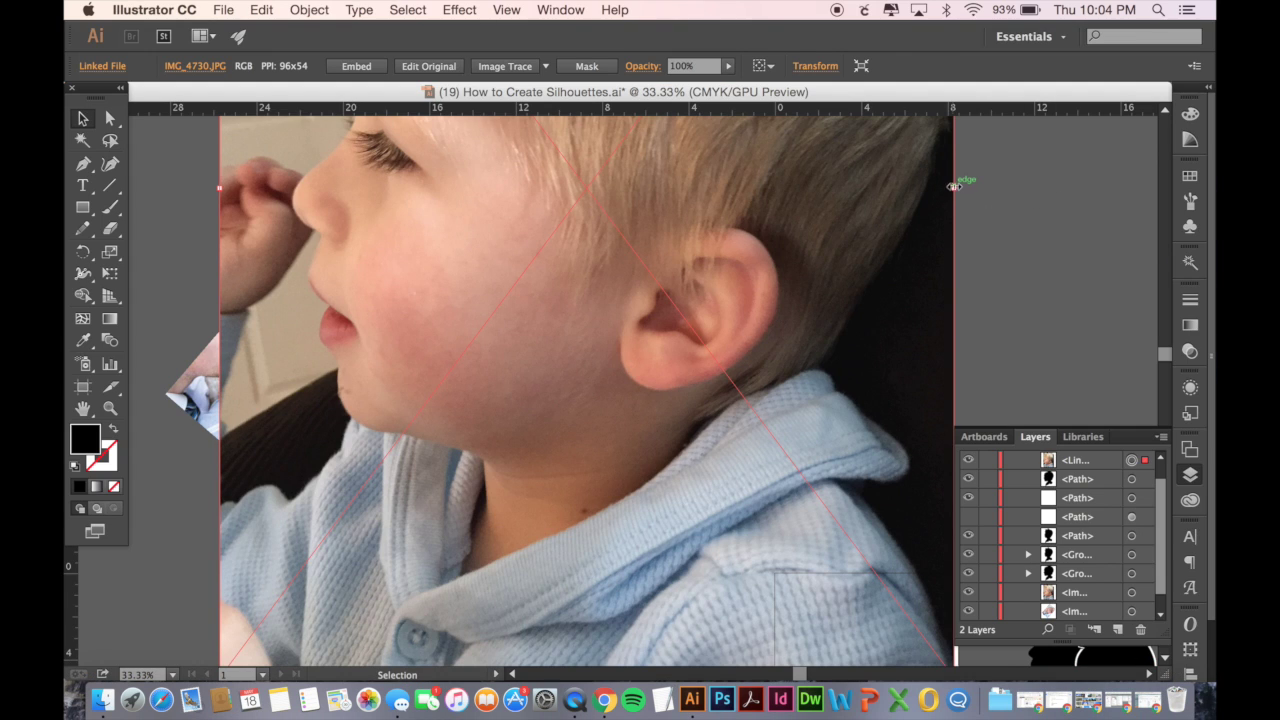
drag(955, 188, 659, 234)
drag(580, 182, 592, 500)
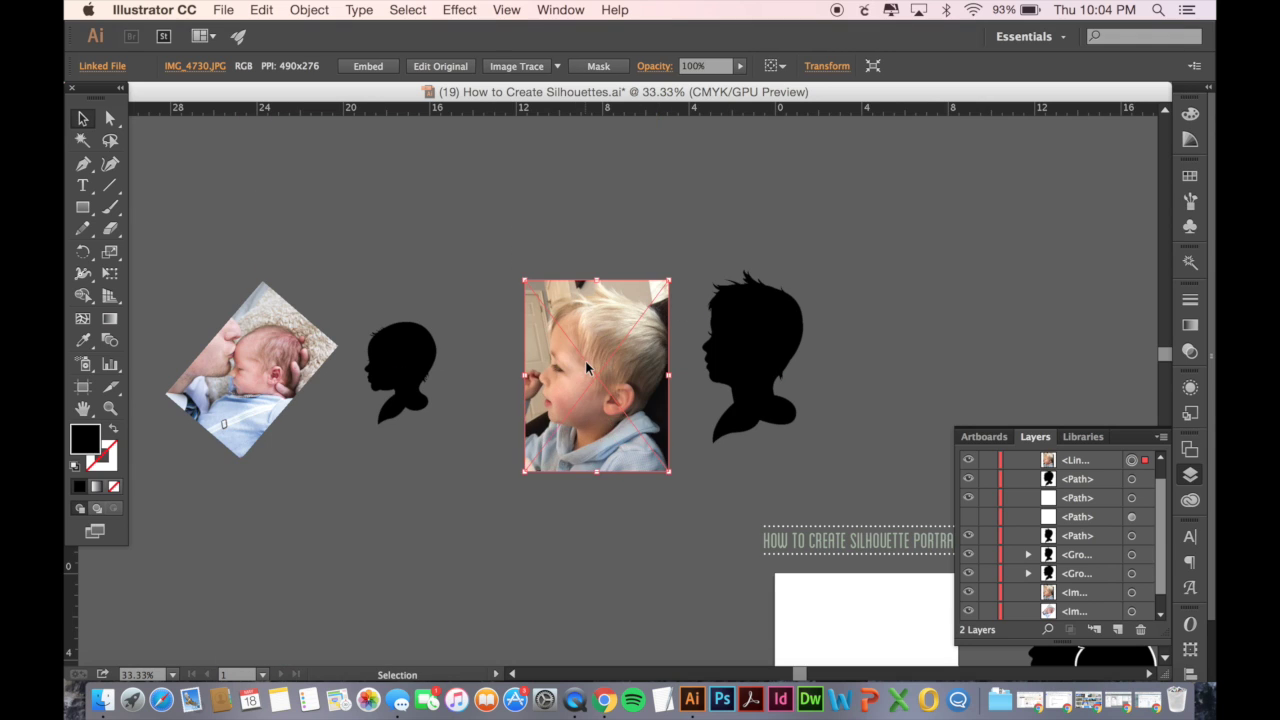
- Shrink the newly placed copy of the boy photo a little further and delete it
key(super+equal)
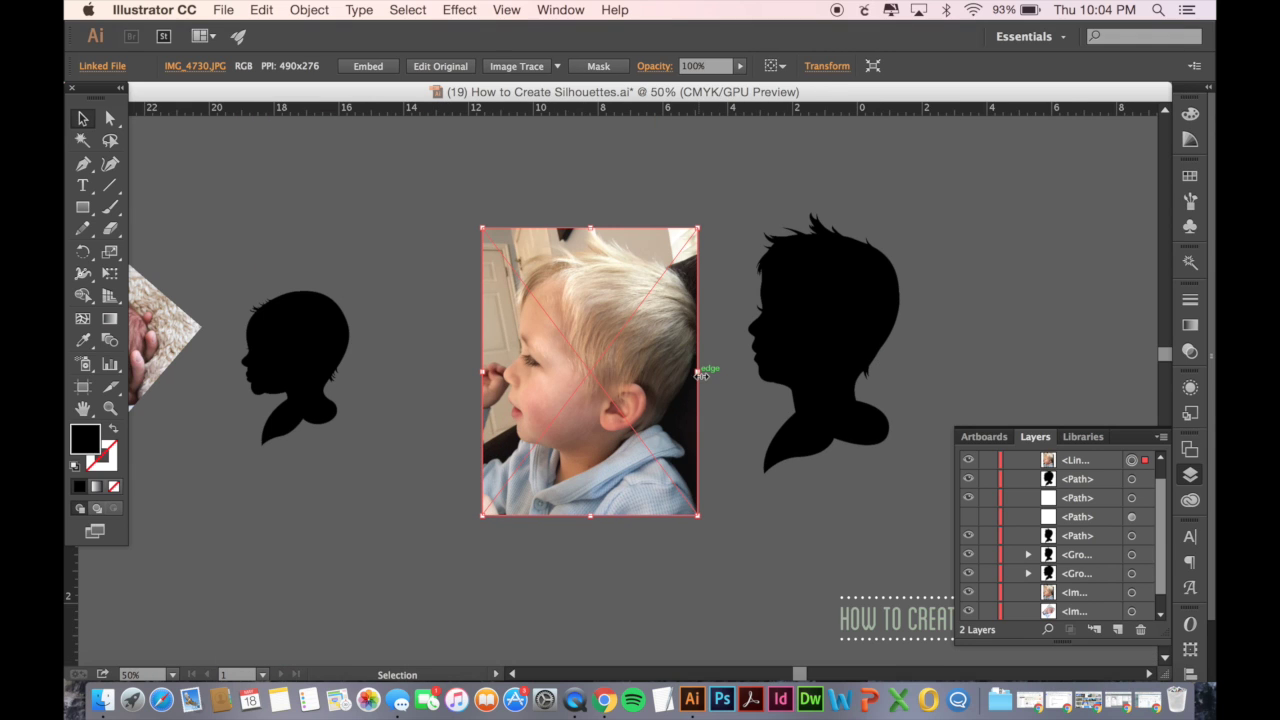
drag(700, 378, 667, 374)
key(Delete)
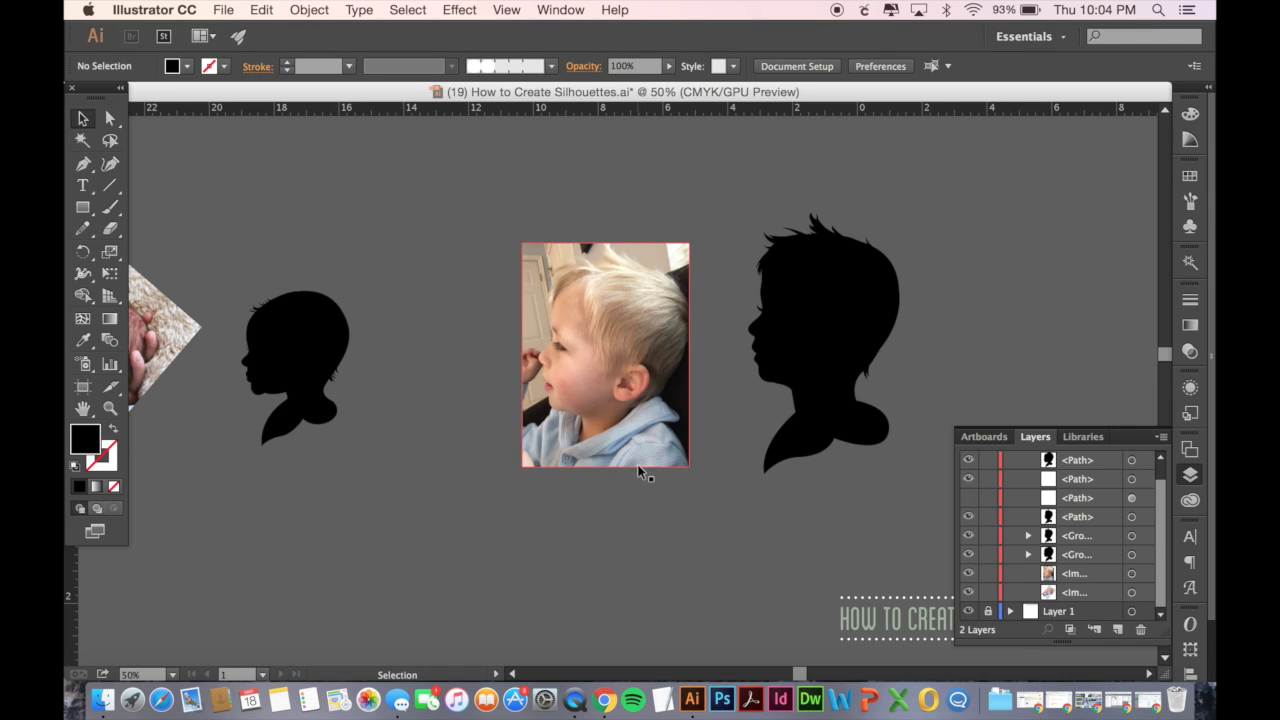
- Lock the embedded boy photo so it cannot be selected, and activate the Pen tool for tracing
key(super+equal)
key(super+equal)
key(super+equal)
key(super+minus)
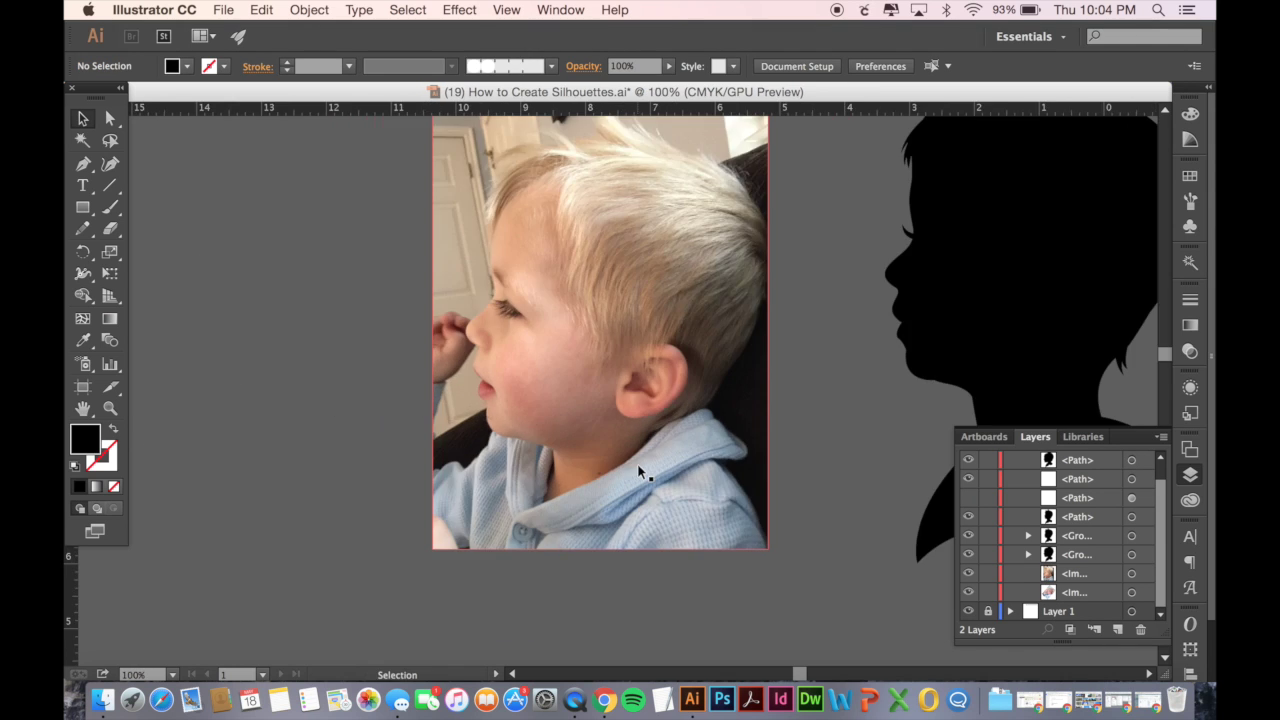
click(620, 420)
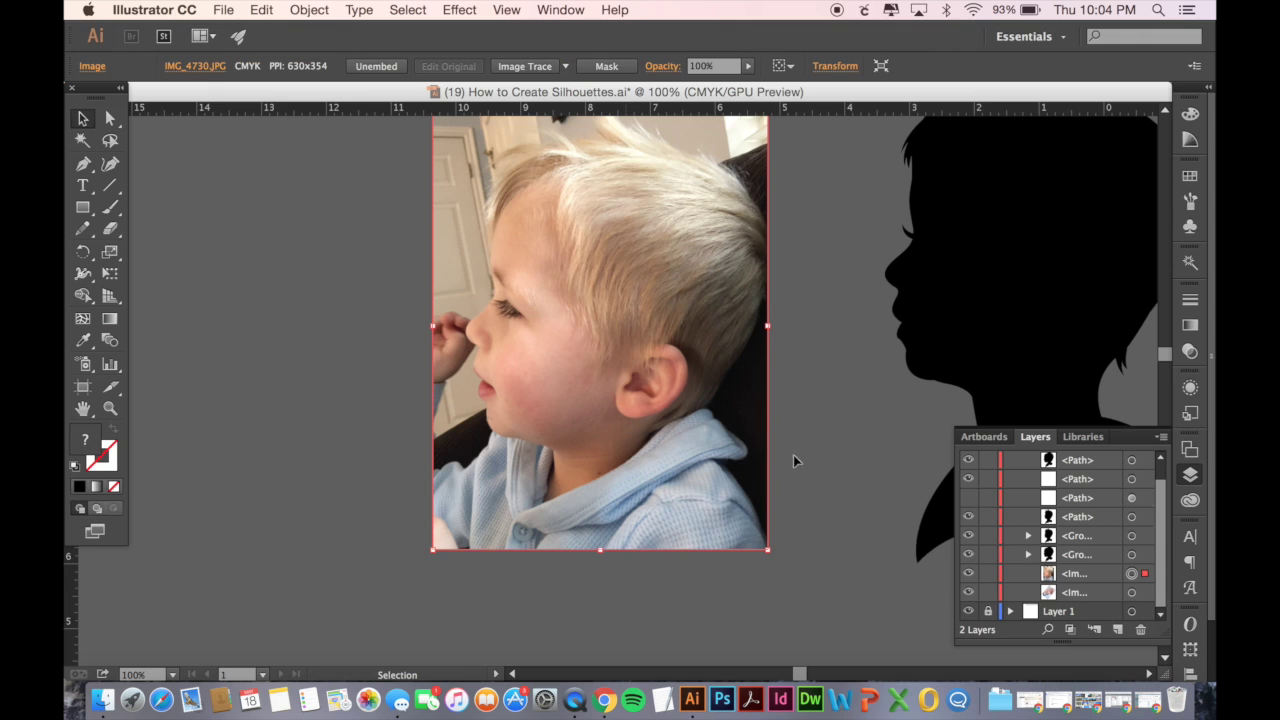
click(988, 574)
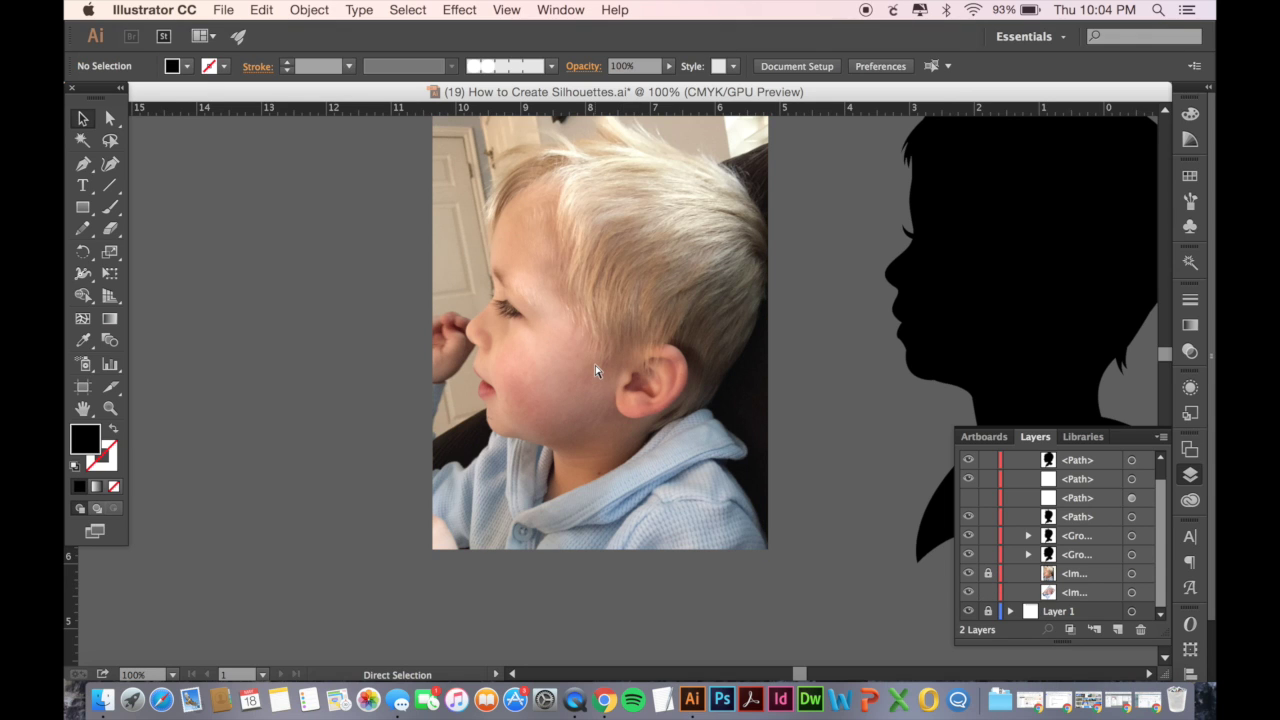
key(super+plus)
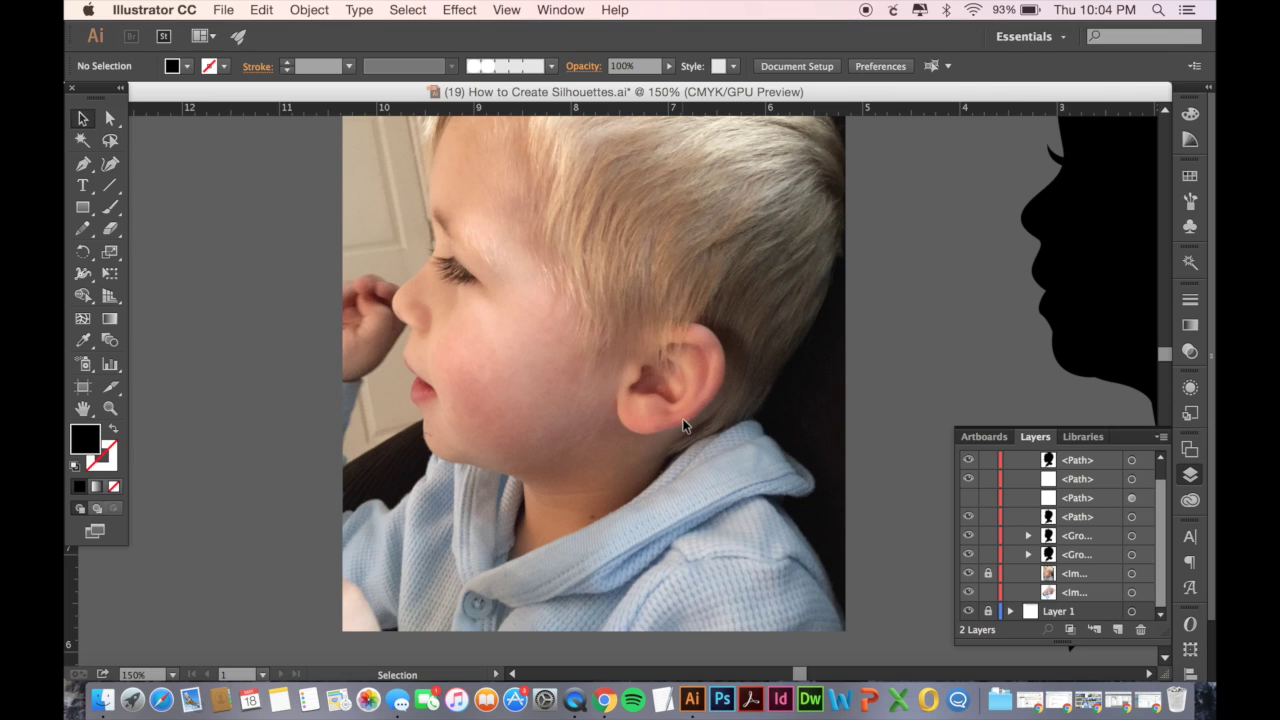
click(82, 167)
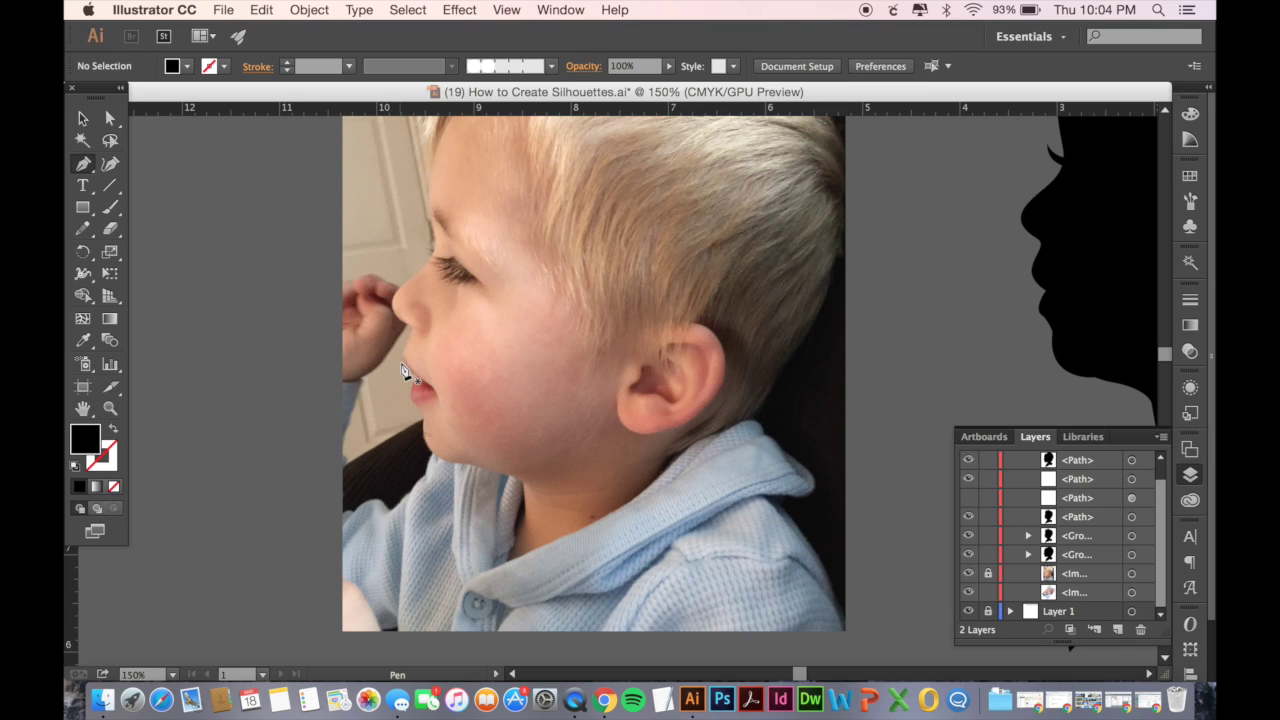
- Compare the neck and shoulder areas of the boy and baby photos with their finished silhouettes
scroll(668, 541, right, 5)
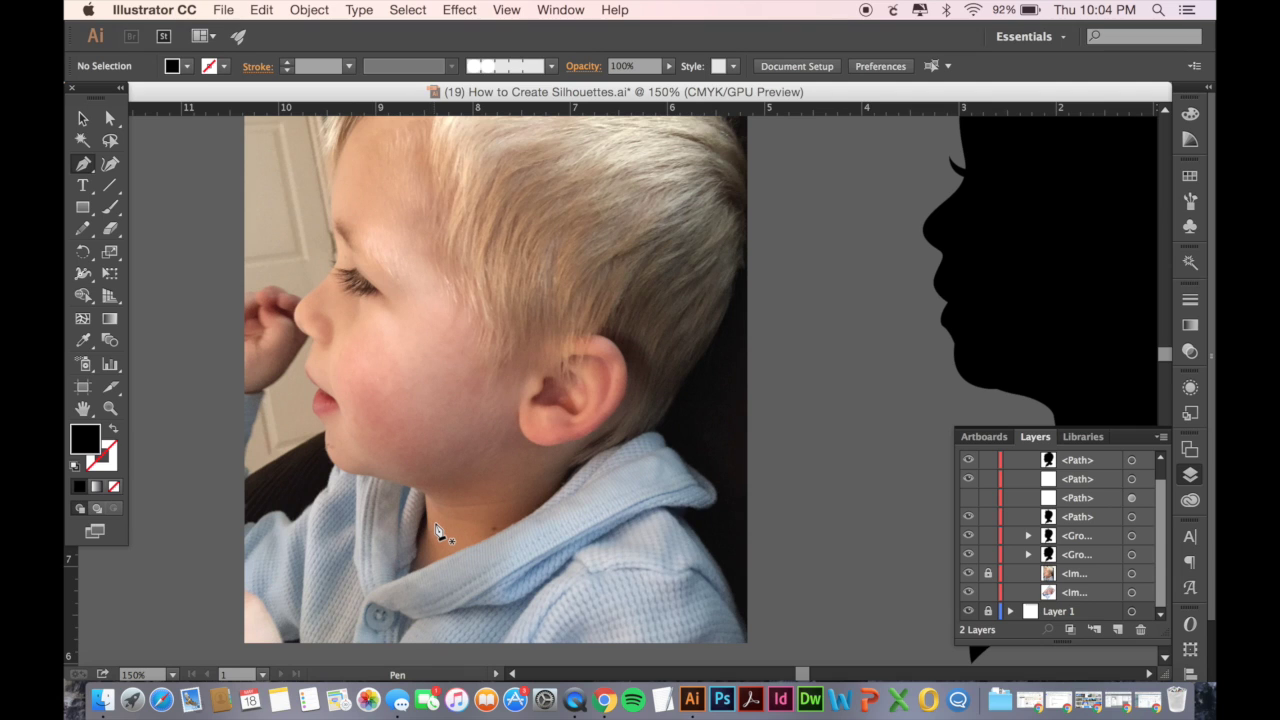
key(super)
key(super+minus)
key(super+minus)
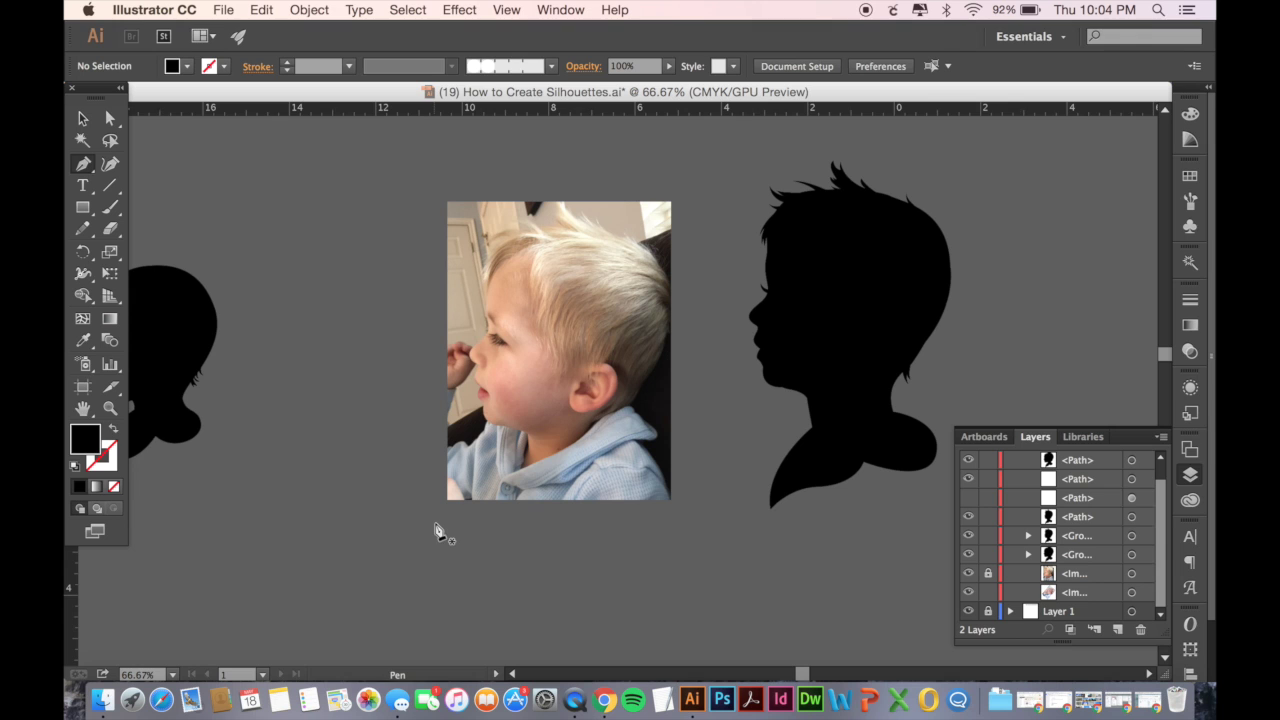
scroll(436, 531, left, 10)
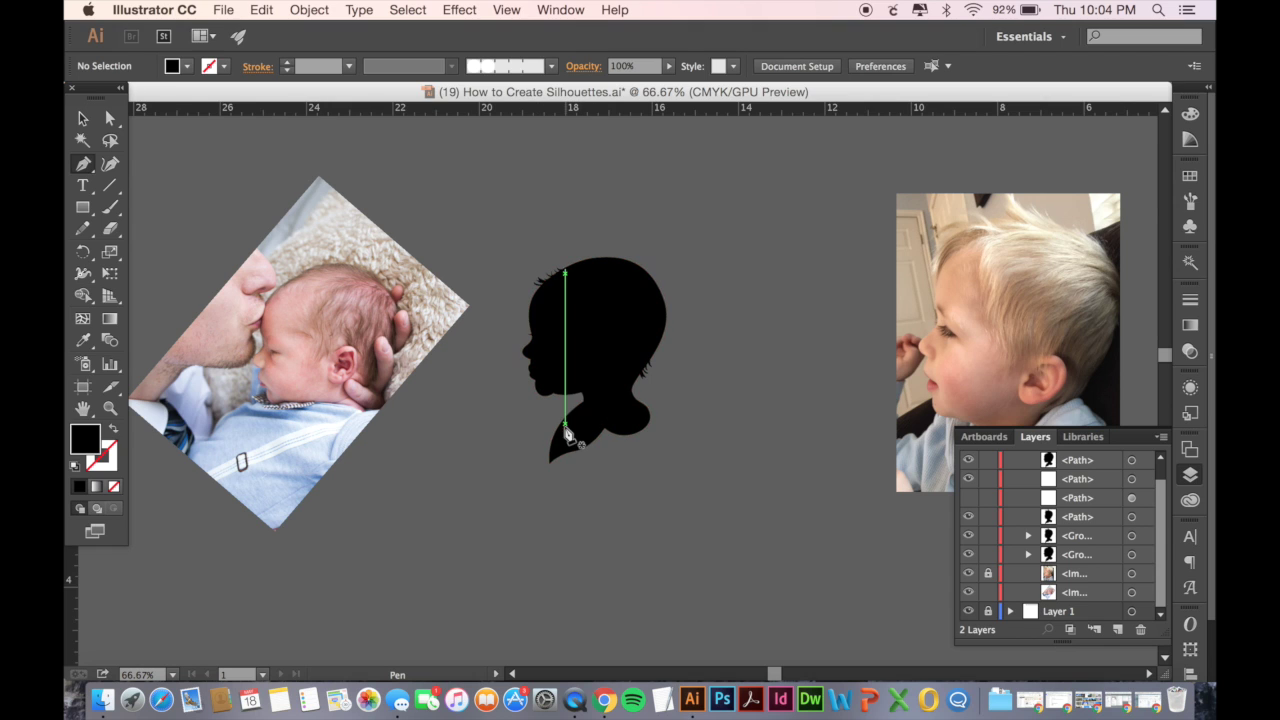
scroll(565, 435, right, 10)
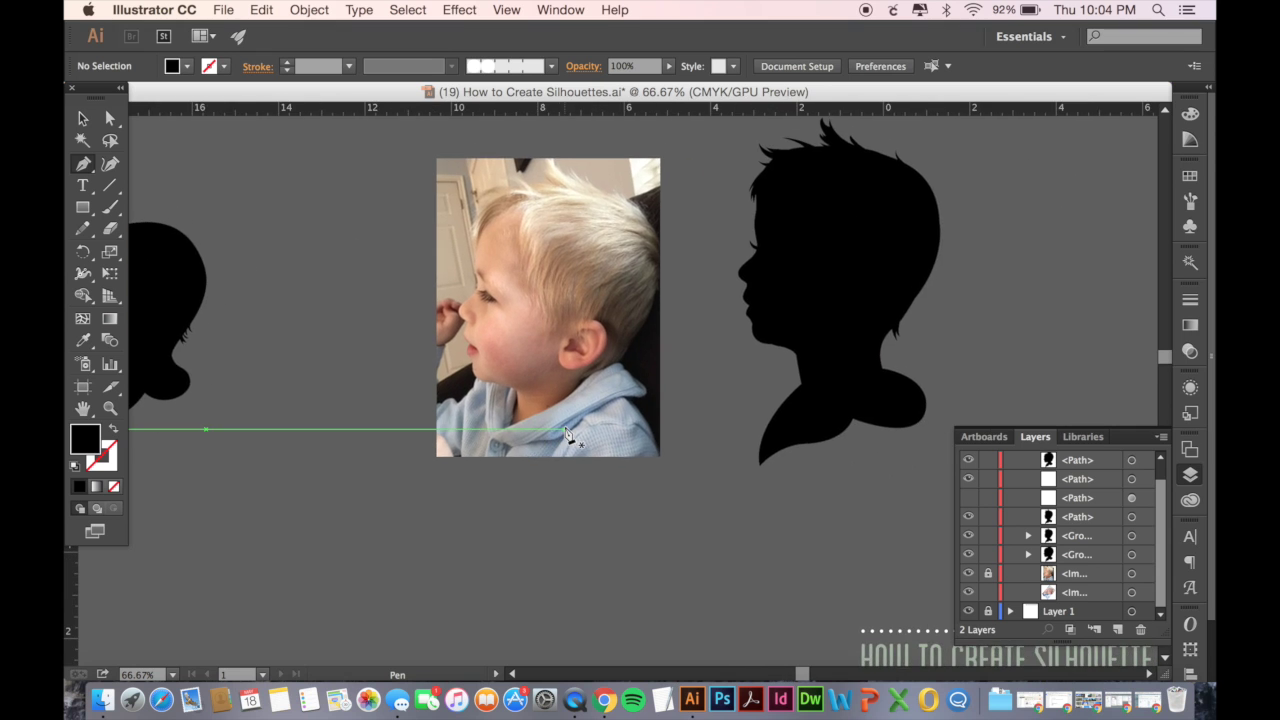
key(super+equal)
key(super+equal)
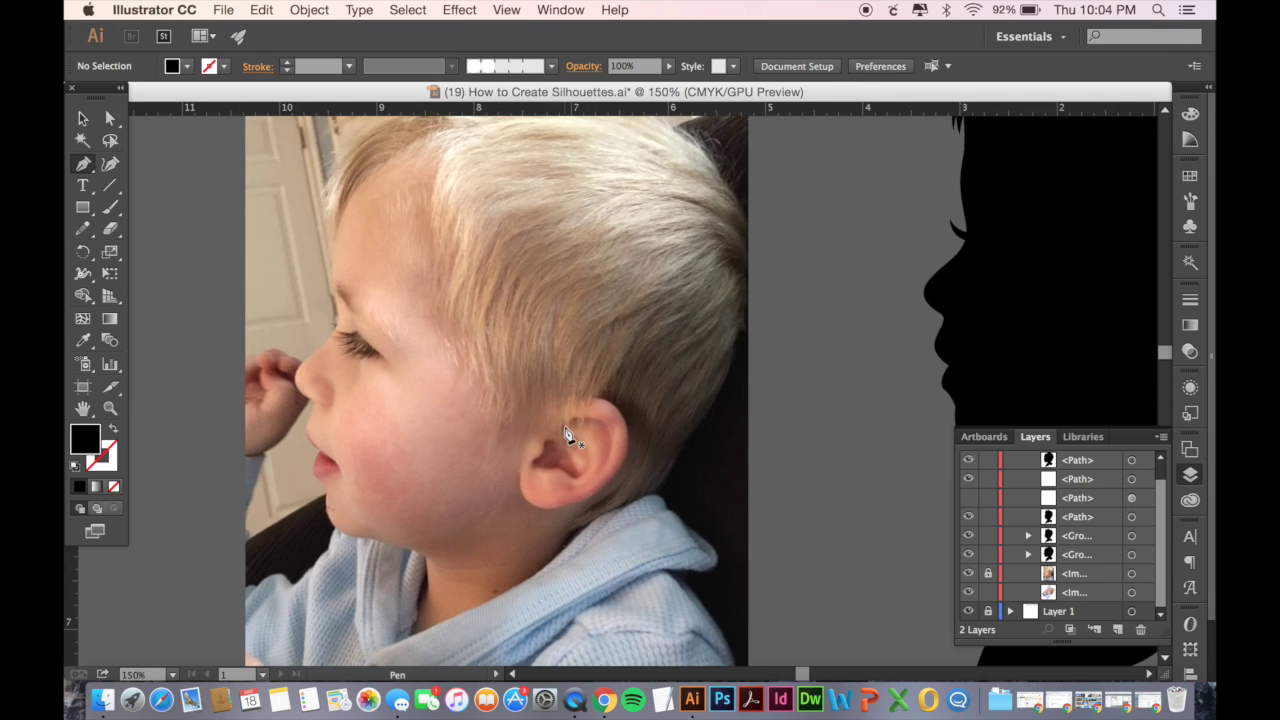
- Start a Pen path at the base of the boy's neck, running up the front of the neck towards the chin
key(super+minus)
scroll(565, 435, down, 4)
scroll(565, 435, left, 3)
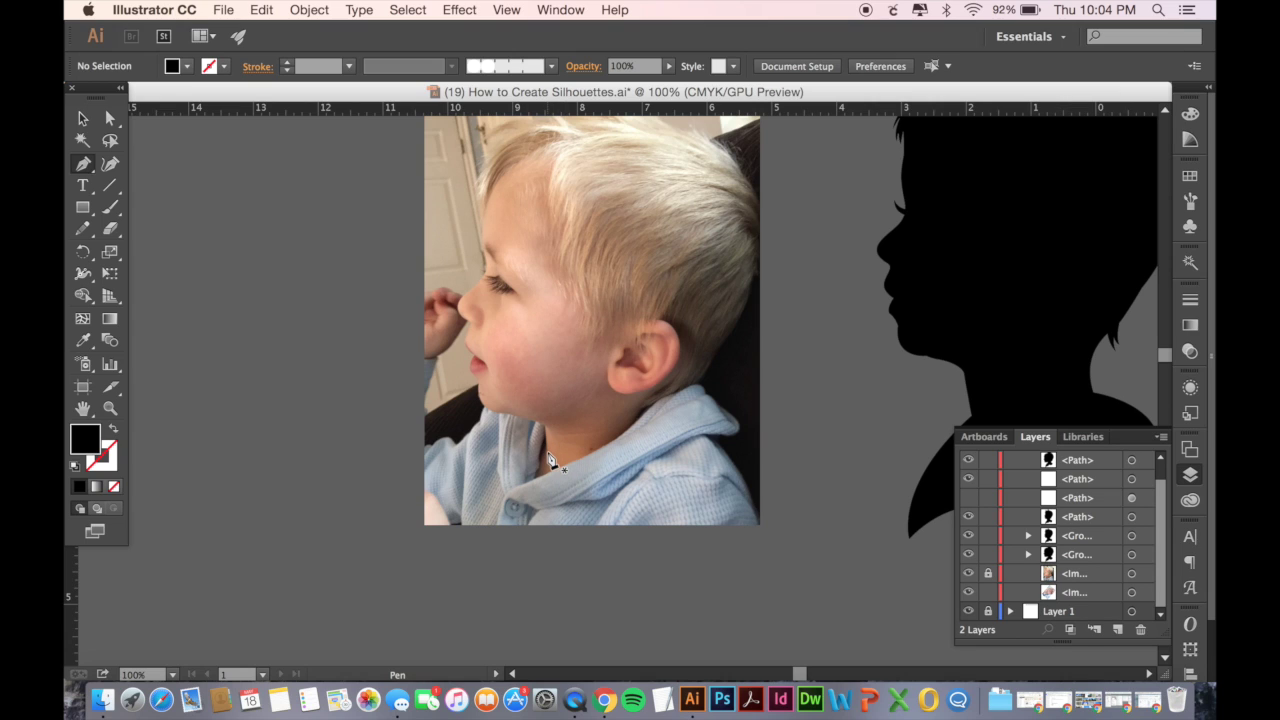
mouse_move(548, 457)
mouse_down()
mouse_move(550, 438)
mouse_move(530, 436)
mouse_move(556, 442)
mouse_move(478, 402)
mouse_move(552, 442)
mouse_up()
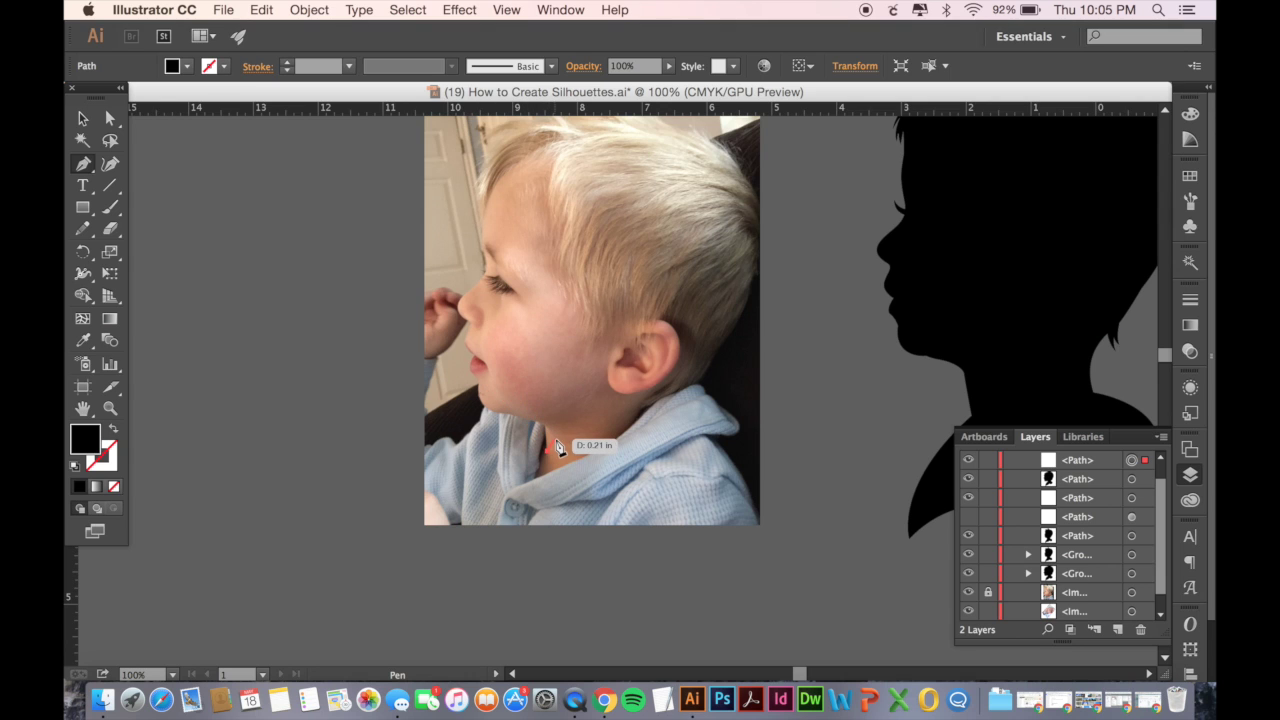
key(super+equal)
- Try continuing the path with rough straight segments across the jaw and closing it at the starting neck anchor
drag(525, 463, 474, 404)
click(471, 397)
click(516, 387)
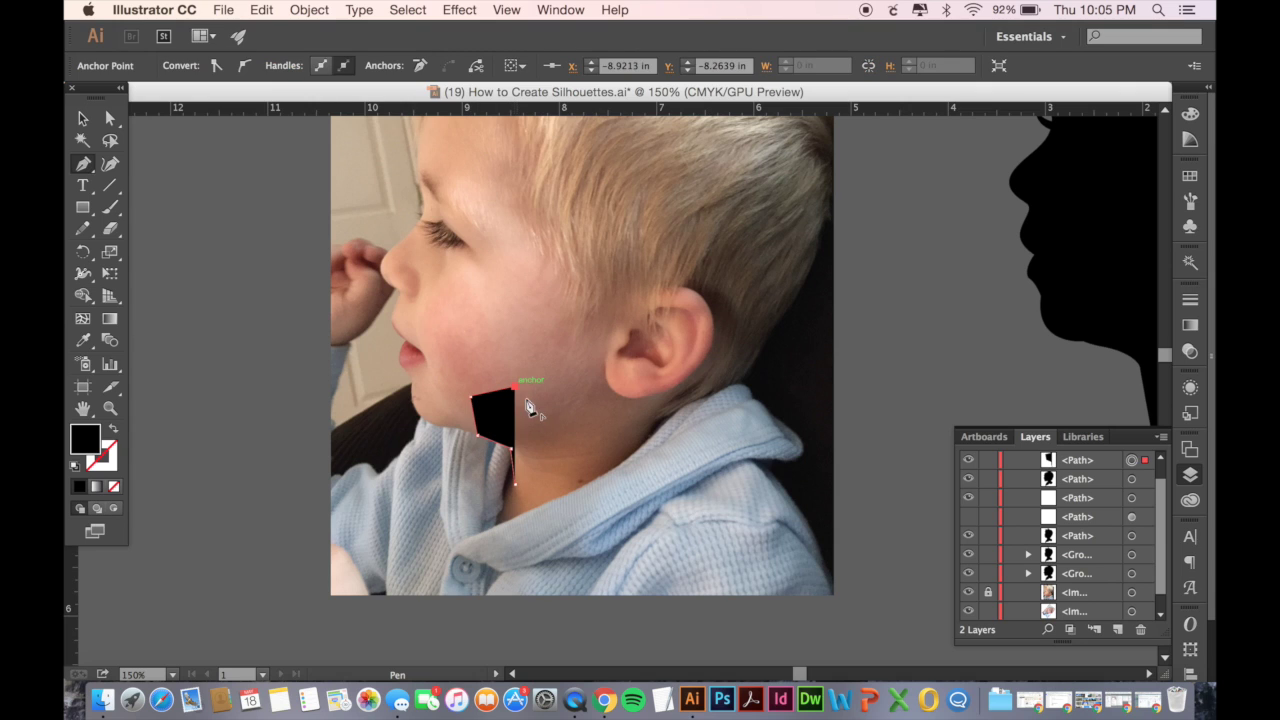
click(534, 408)
click(515, 483)
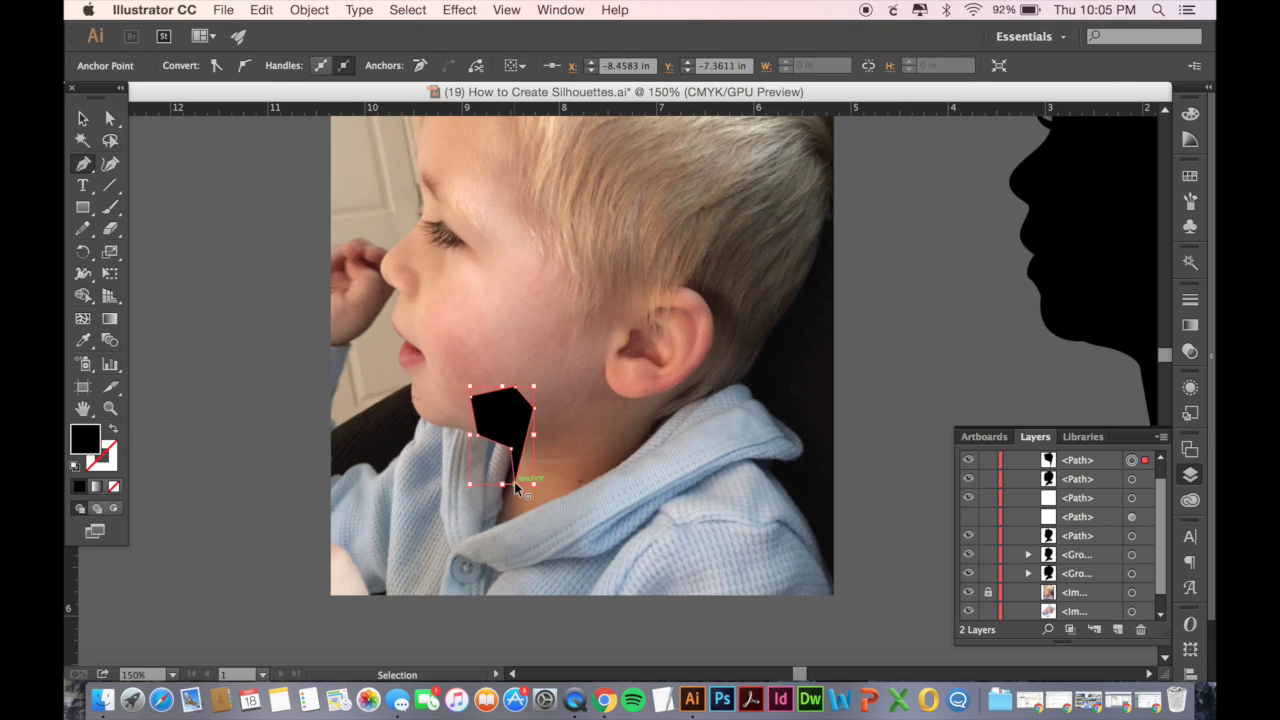
- Undo the rough closed shape on the jaw back to the first neck segment
key(super+z)
key(super+z)
key(super+z)
key(super+z)
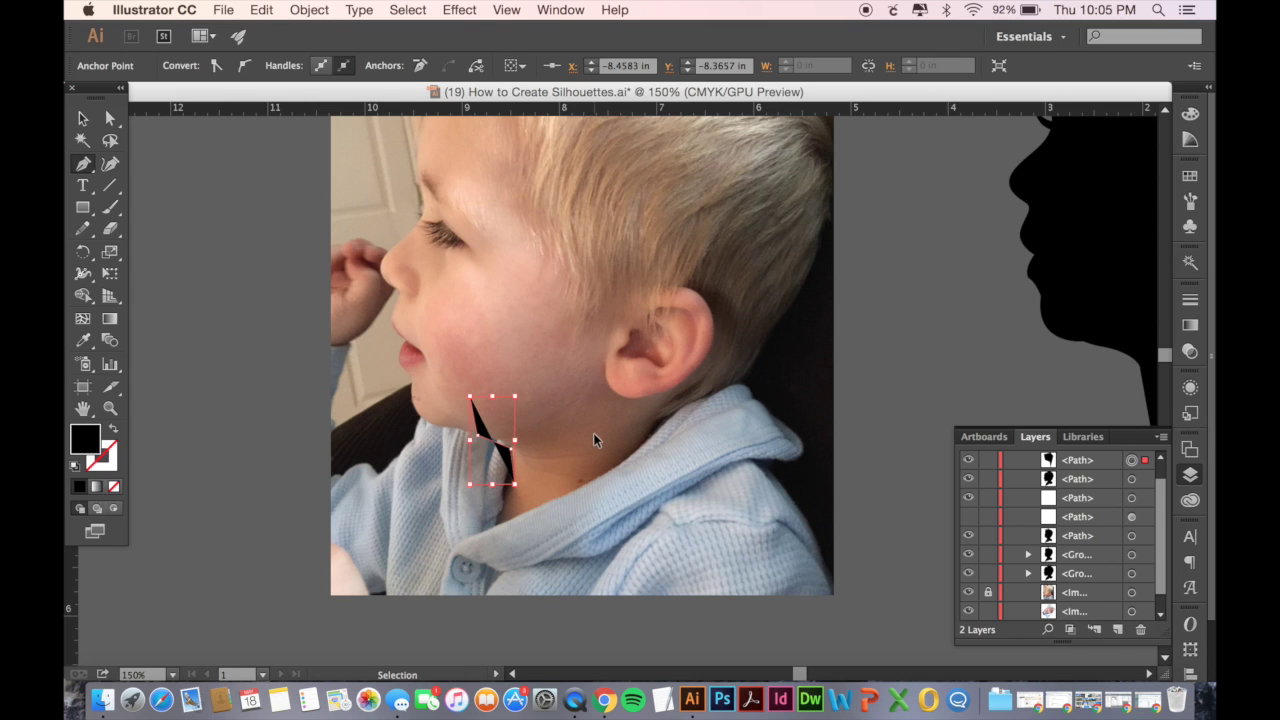
key(super+z)
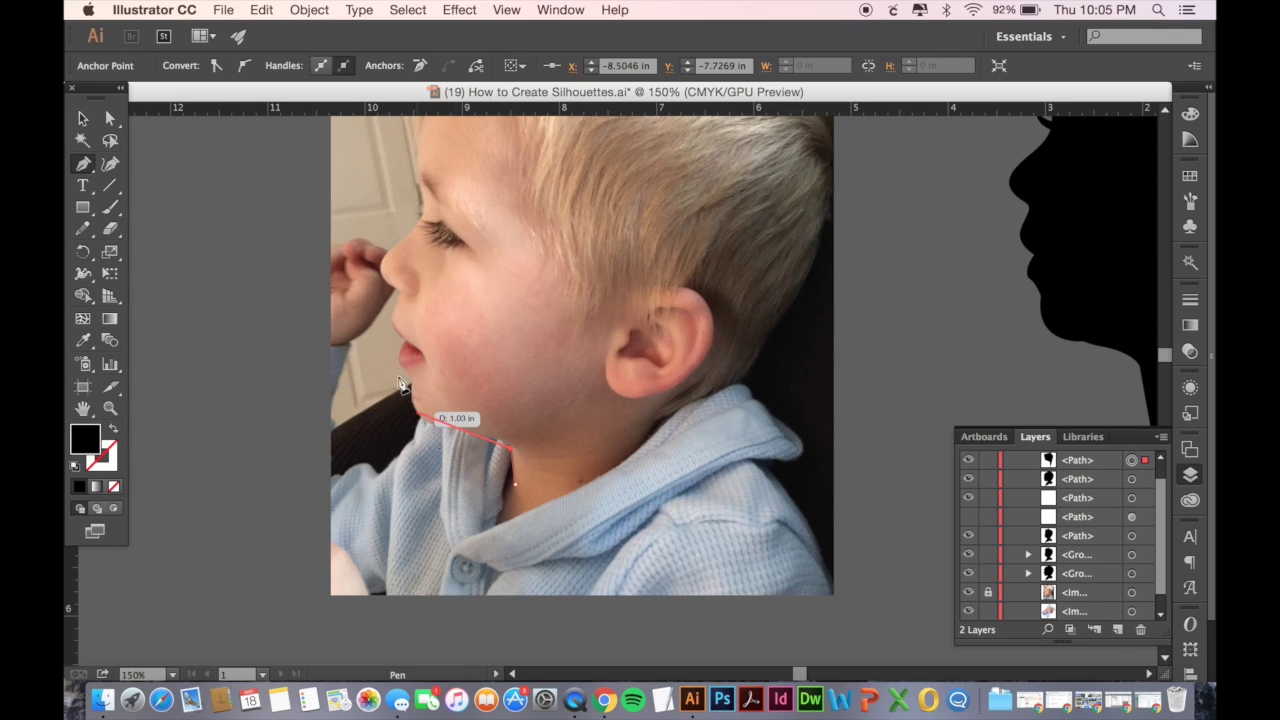
- Swap fill and stroke to get an unfilled black outline, and trace along the jaw and chin to just below the lower lip
click(114, 429)
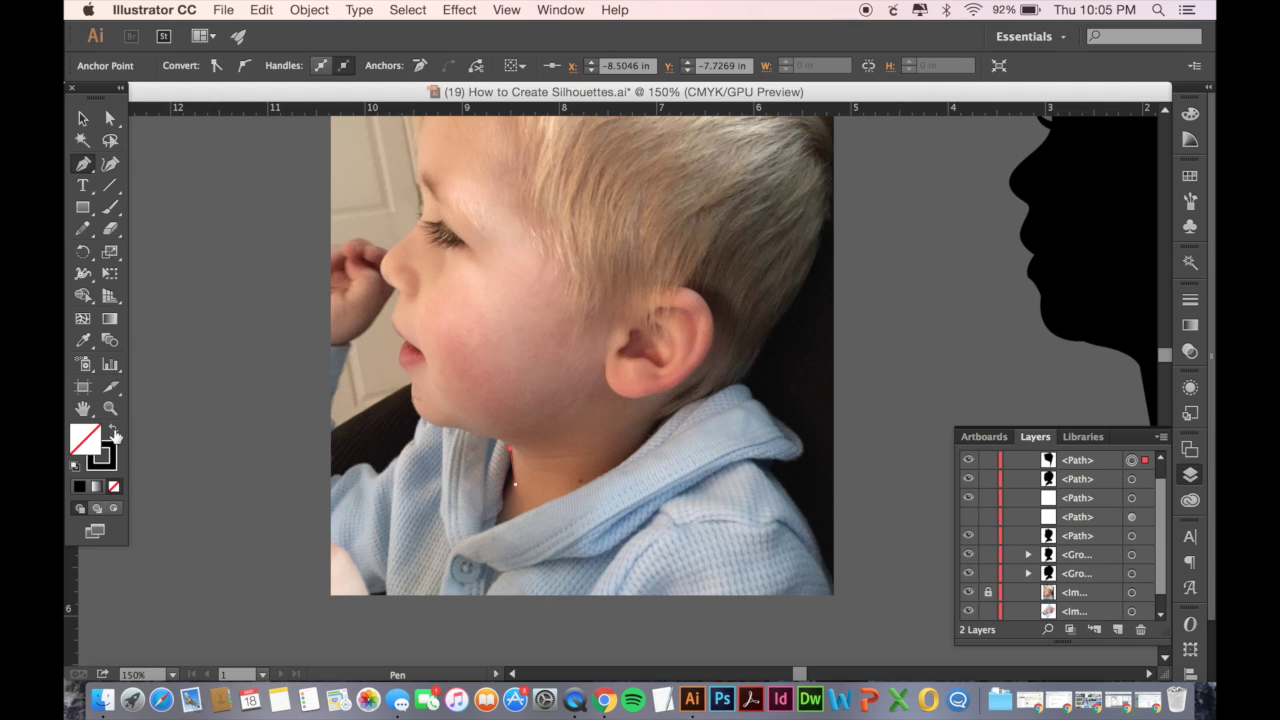
click(463, 431)
click(463, 433)
drag(416, 342, 411, 343)
key(super+equal)
key(super+equal)
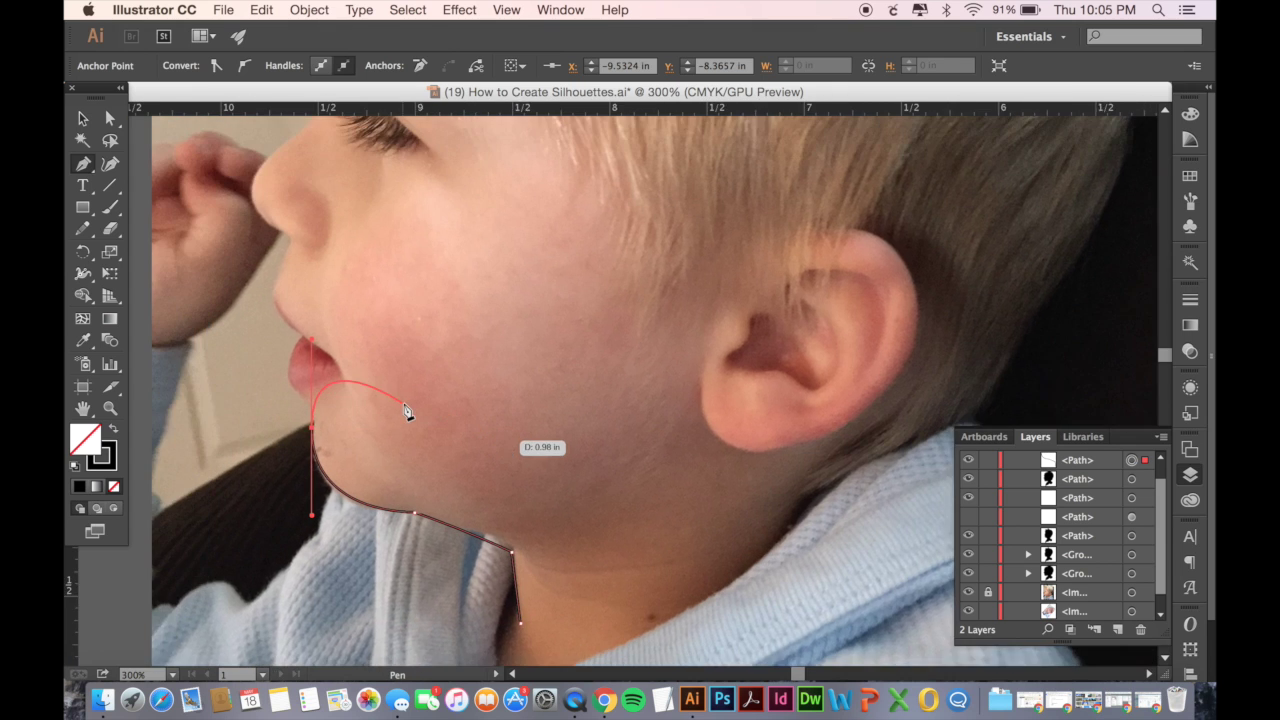
- Try a curved segment from the anchor below the lower lip up to the lip's outer edge, and undo it
scroll(406, 410, up, 1)
scroll(406, 410, left, 3)
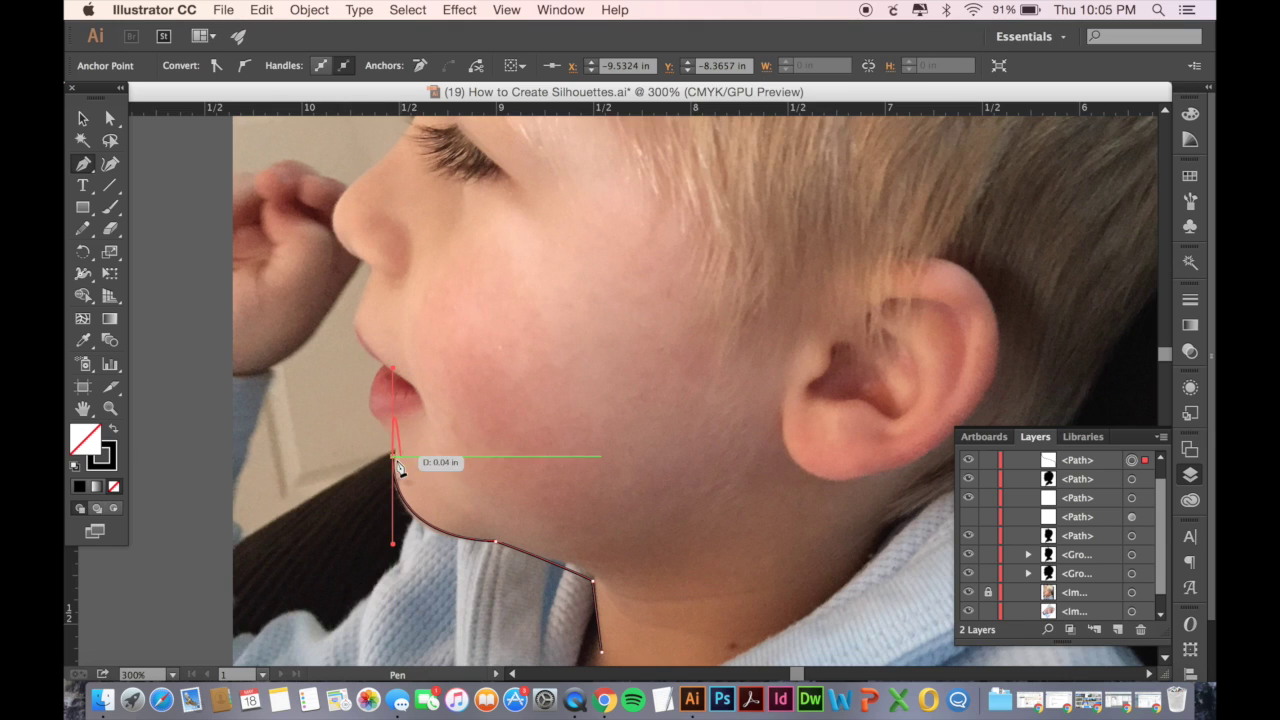
drag(397, 463, 393, 458)
click(366, 405)
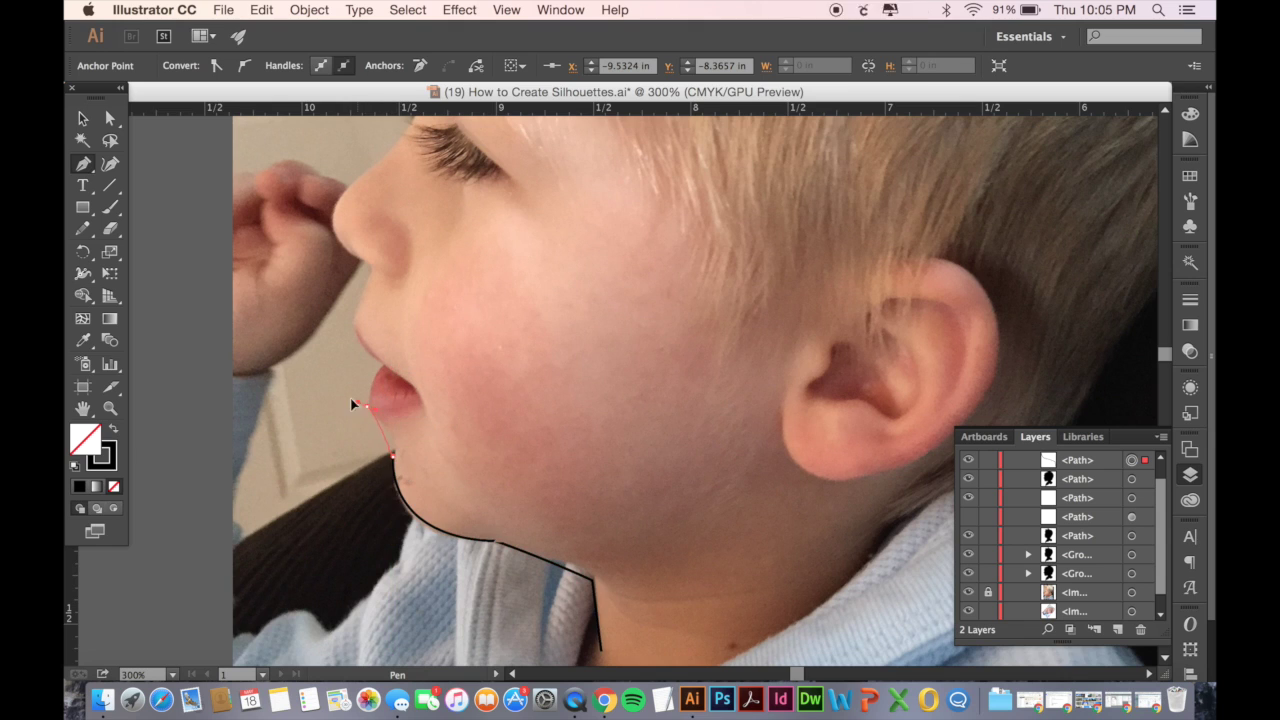
drag(351, 400, 325, 385)
drag(332, 381, 333, 382)
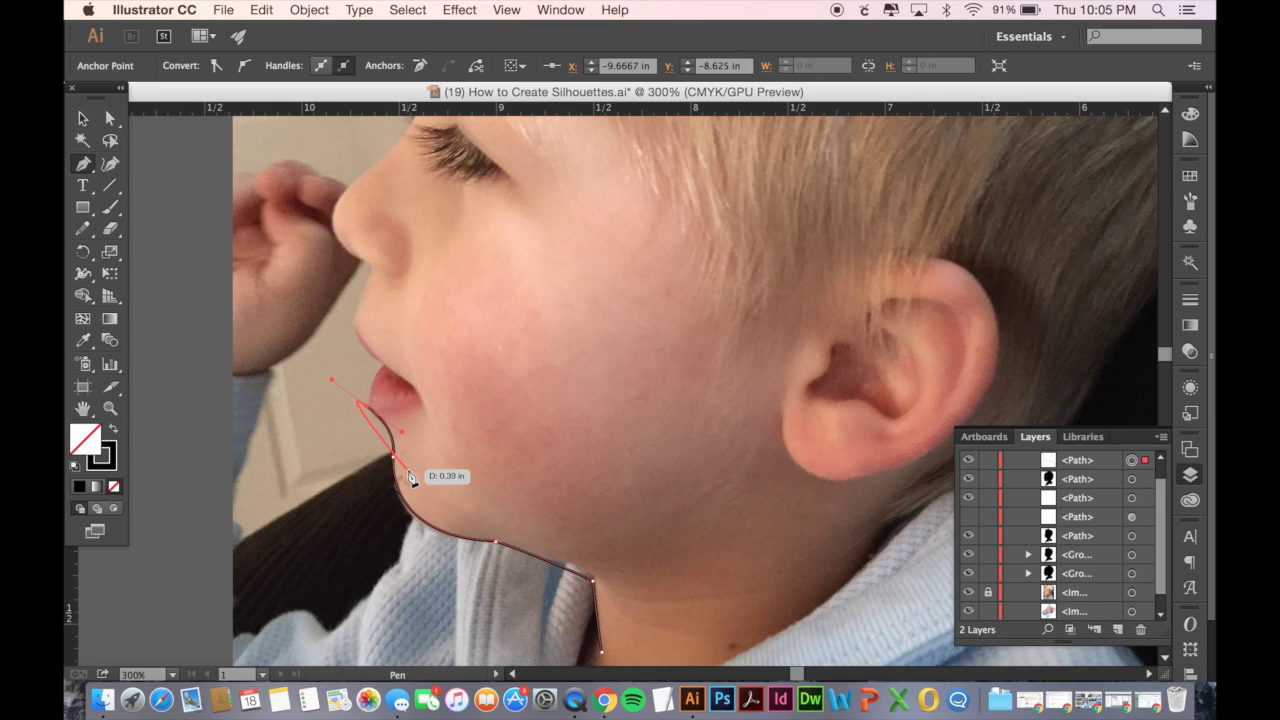
key(super+z)
- Retract the forward handle of the anchor below the lower lip, and trace the lips up to the base of the nose
drag(404, 447, 394, 461)
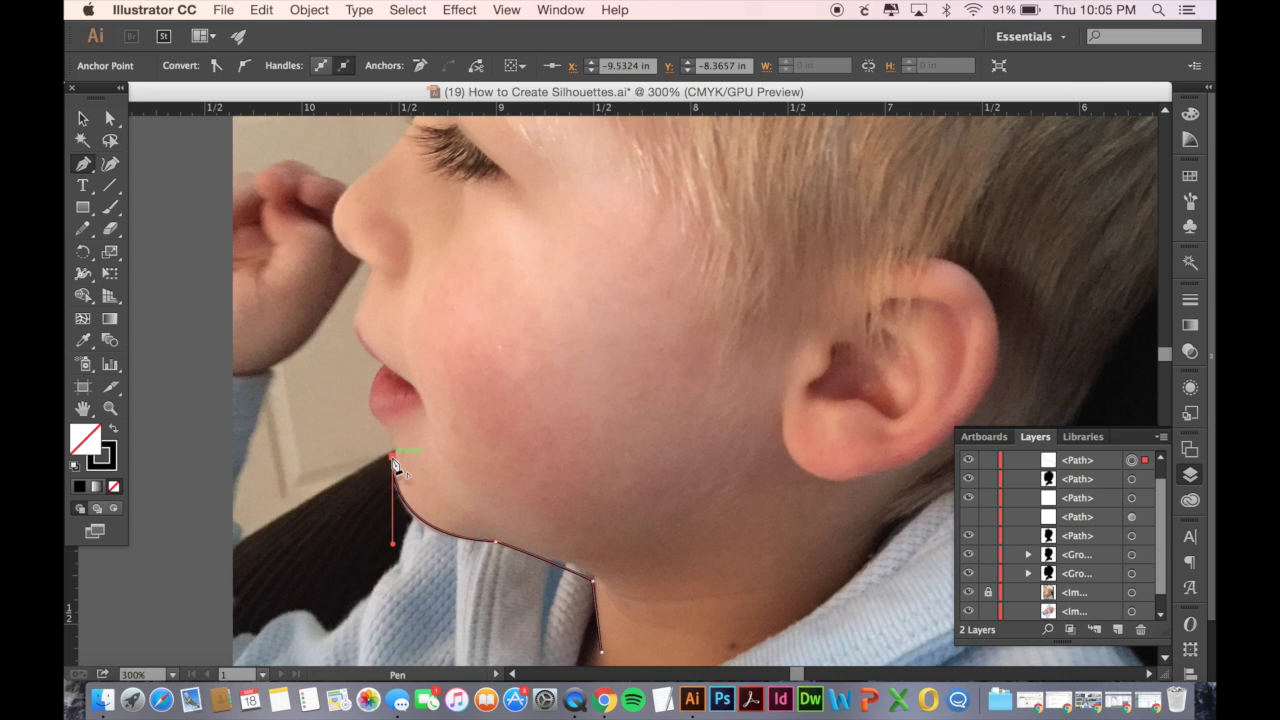
drag(371, 409, 341, 384)
drag(371, 413, 350, 291)
drag(379, 260, 383, 258)
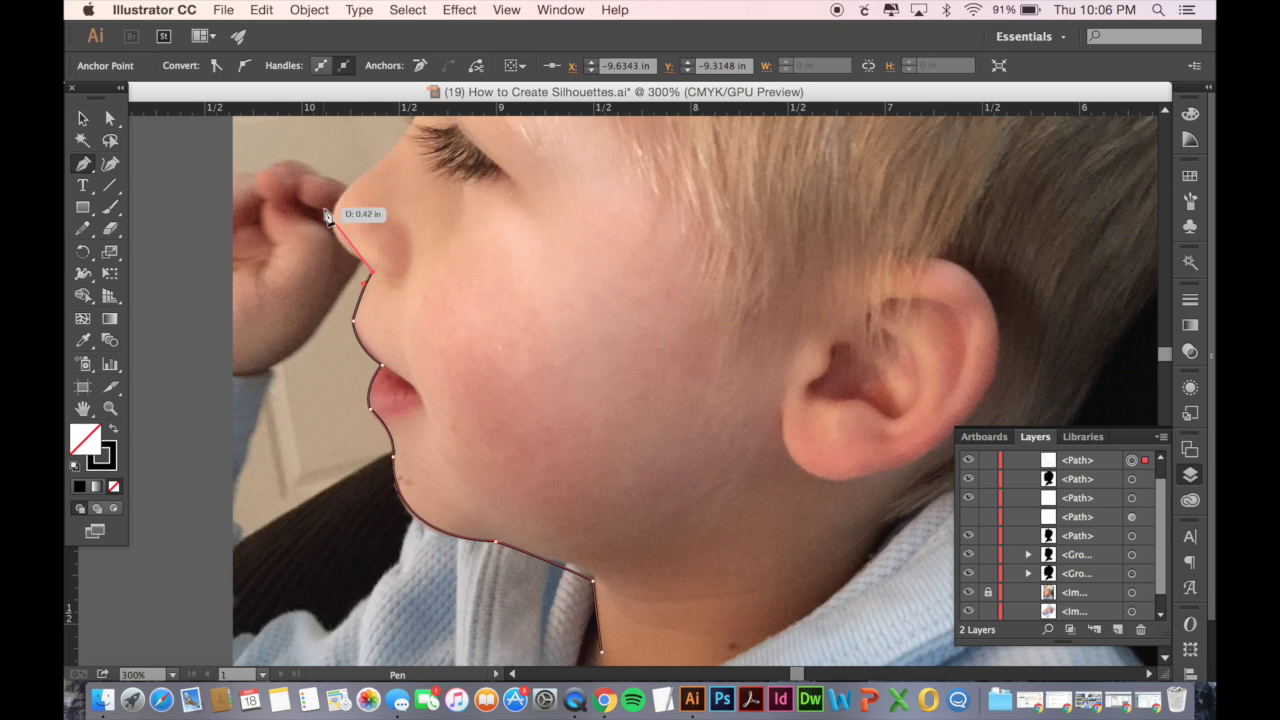
- Continue the outline around the tip of the nose and up to the bridge beside the eye
drag(333, 218, 380, 214)
scroll(339, 208, up, 4)
scroll(384, 214, up, 5)
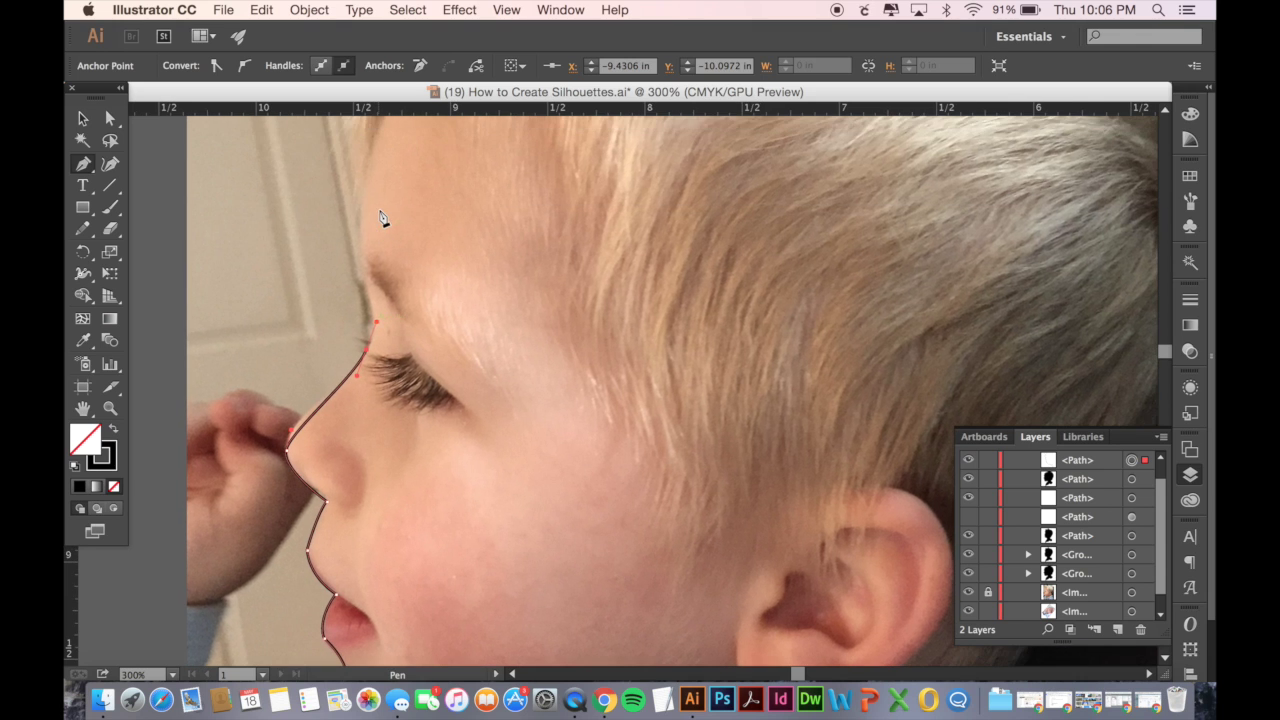
key(super+minus)
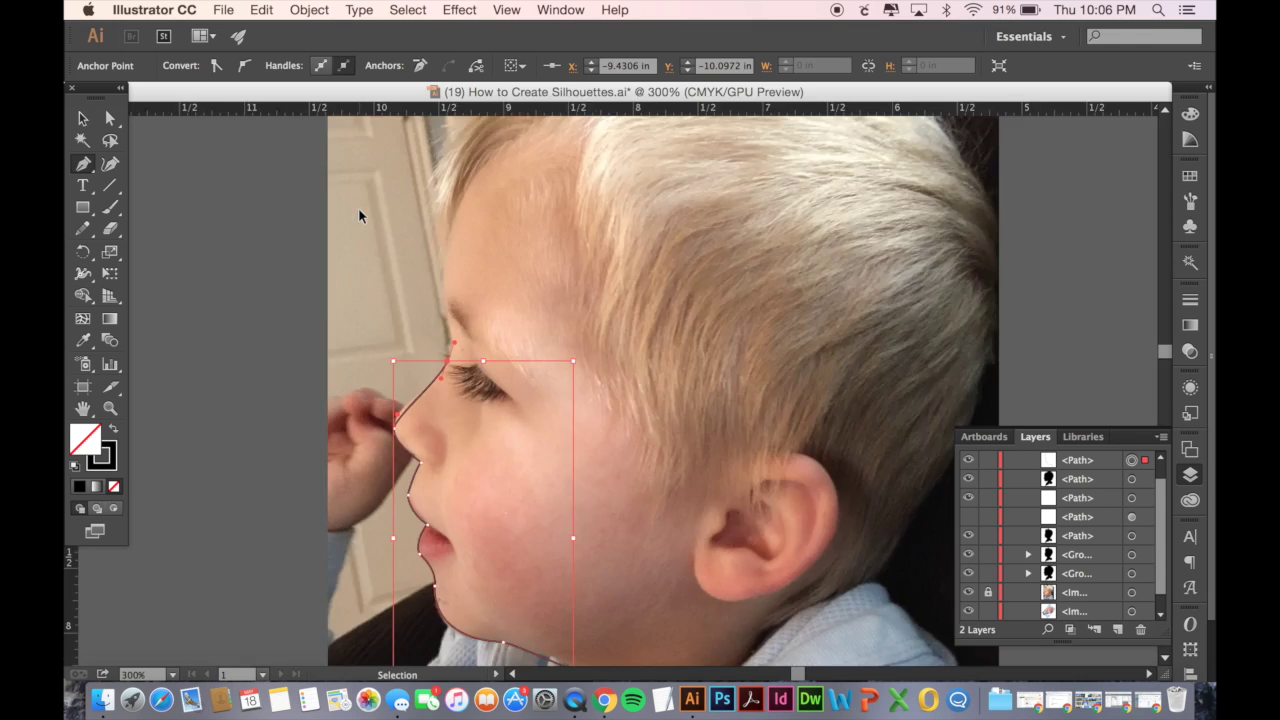
- Continue the outline up the forehead and around the front hairline to the top of the head
click(445, 258)
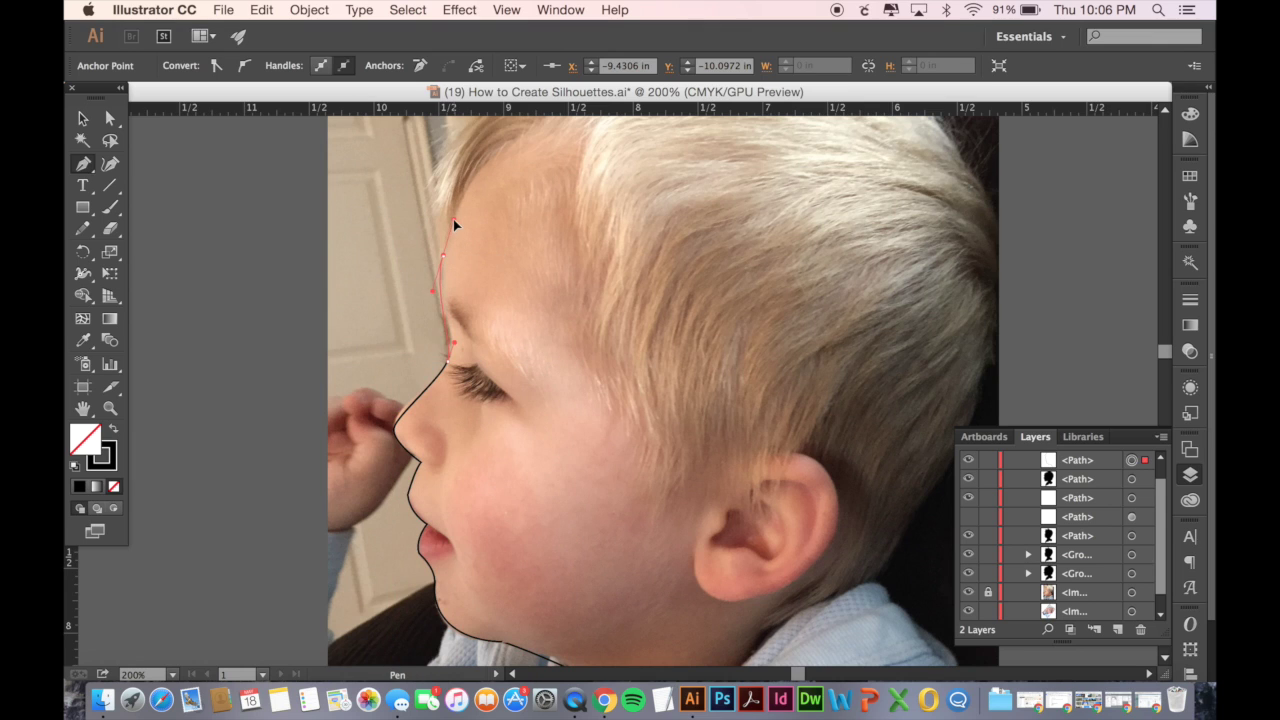
drag(453, 222, 451, 213)
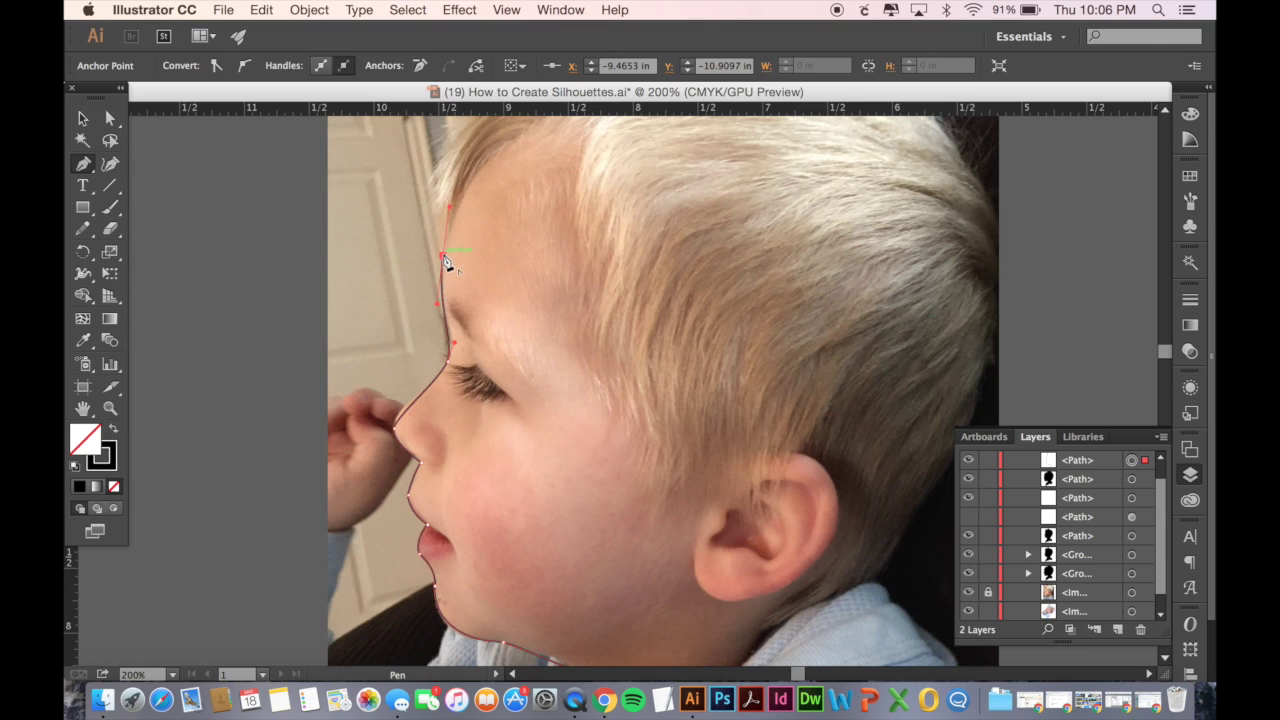
scroll(445, 260, up, 5)
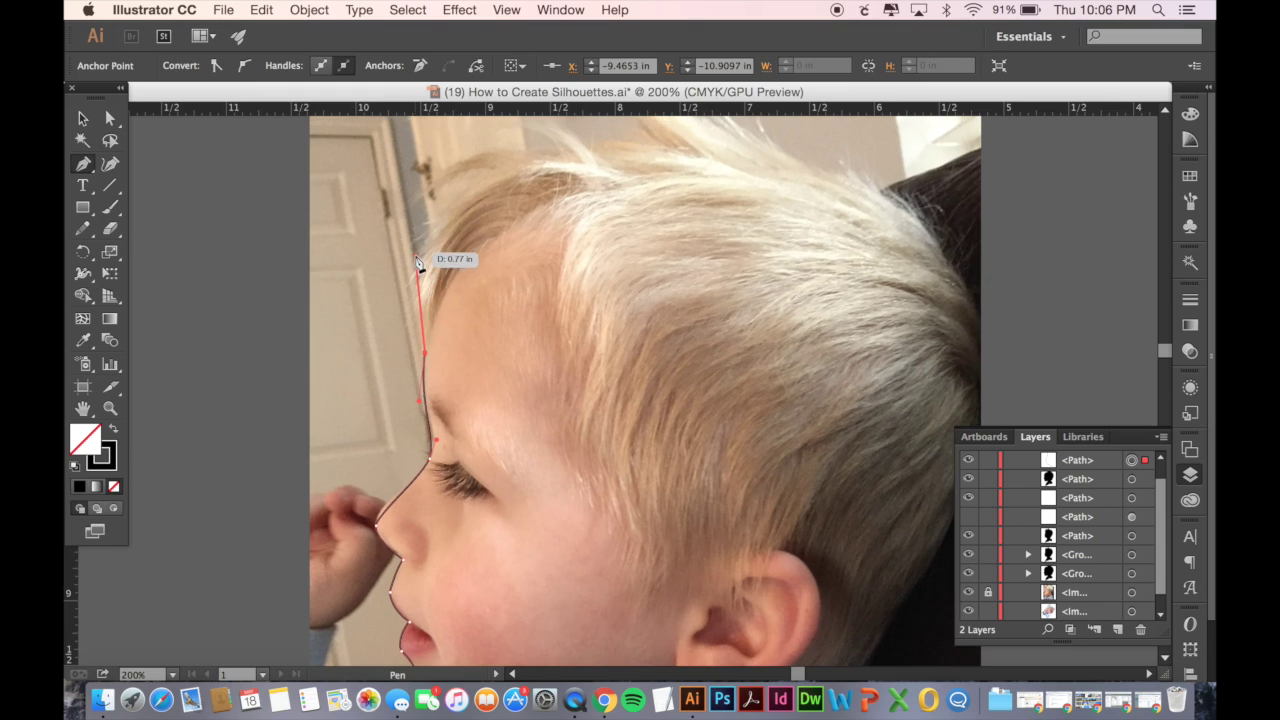
drag(430, 240, 458, 210)
drag(556, 148, 605, 150)
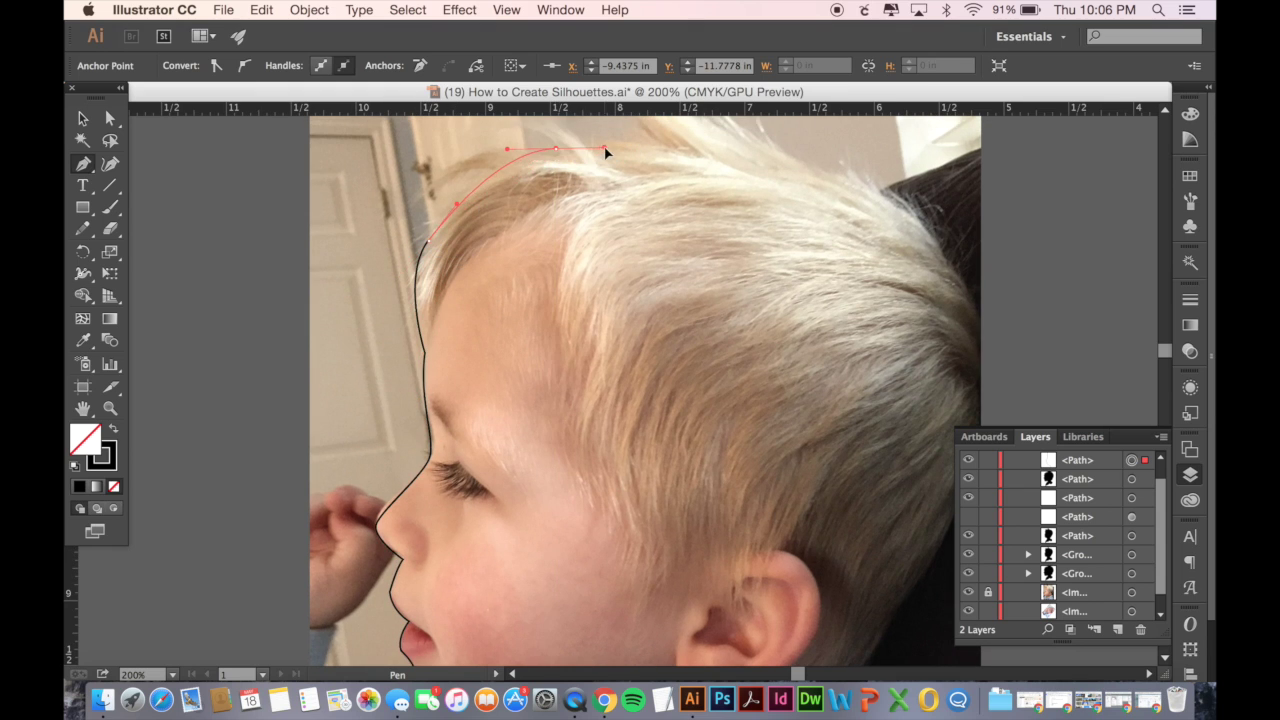
- Trace a smooth curve over the crown and down to the rearmost point of the head
key(super+minus)
drag(607, 207, 646, 208)
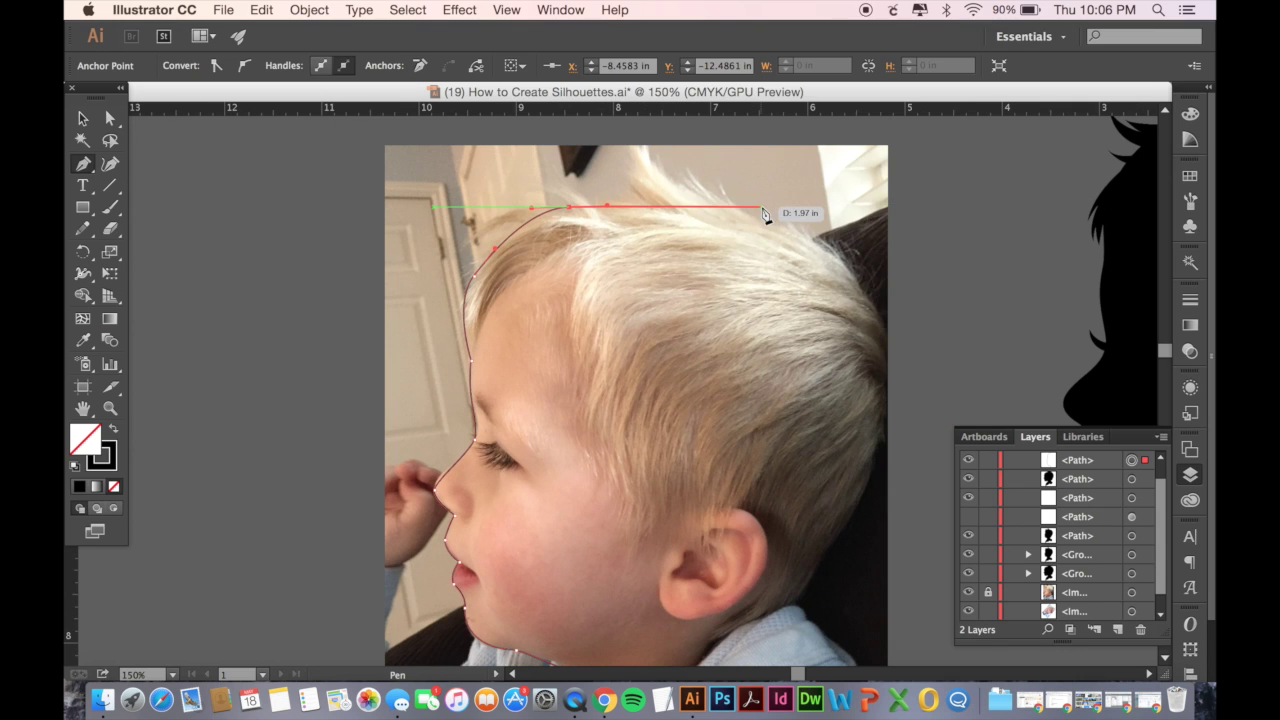
drag(765, 219, 816, 239)
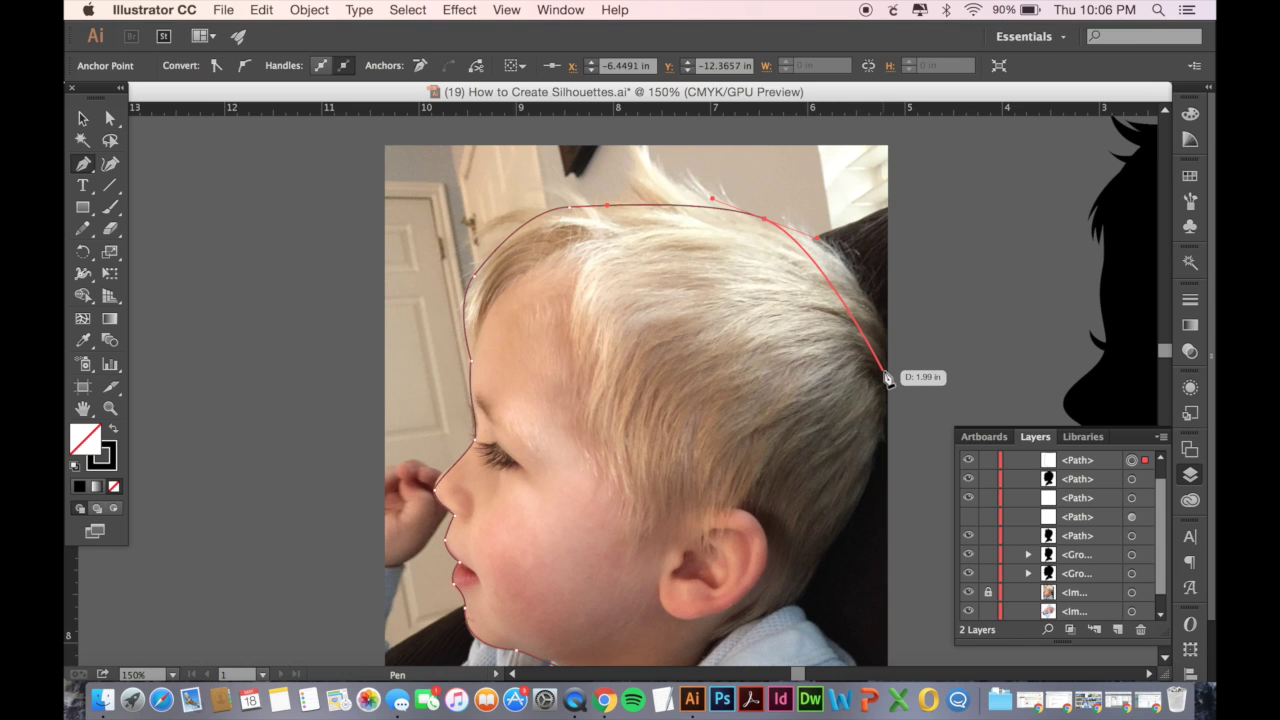
drag(887, 372, 885, 448)
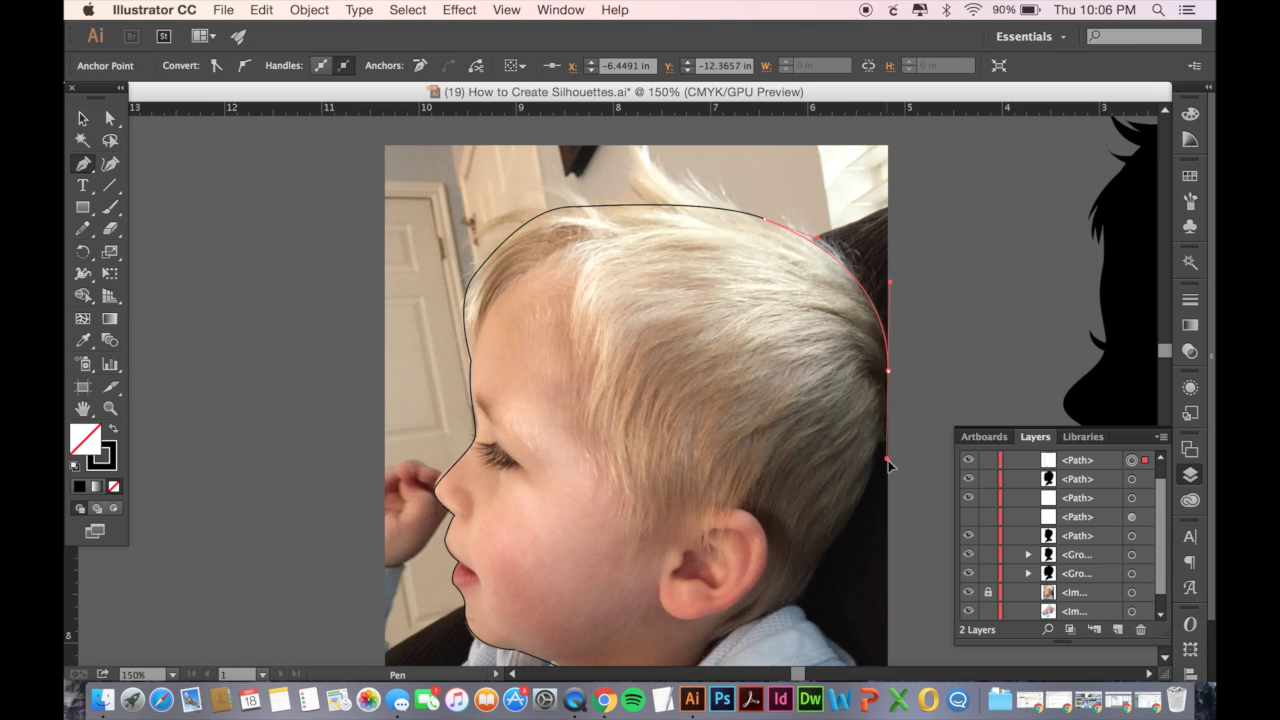
drag(887, 460, 889, 469)
- Trace down the back of the head past the nape to the base of the neck over the hood
scroll(890, 470, down, 3)
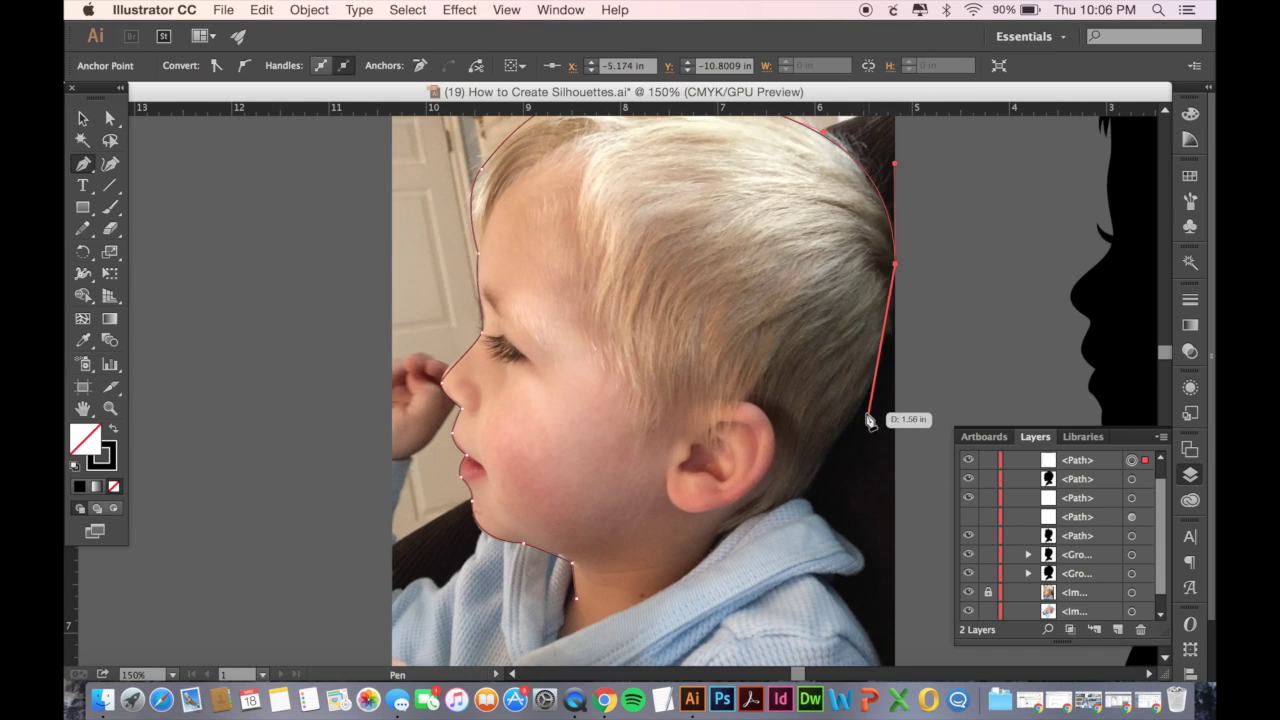
drag(861, 397, 820, 445)
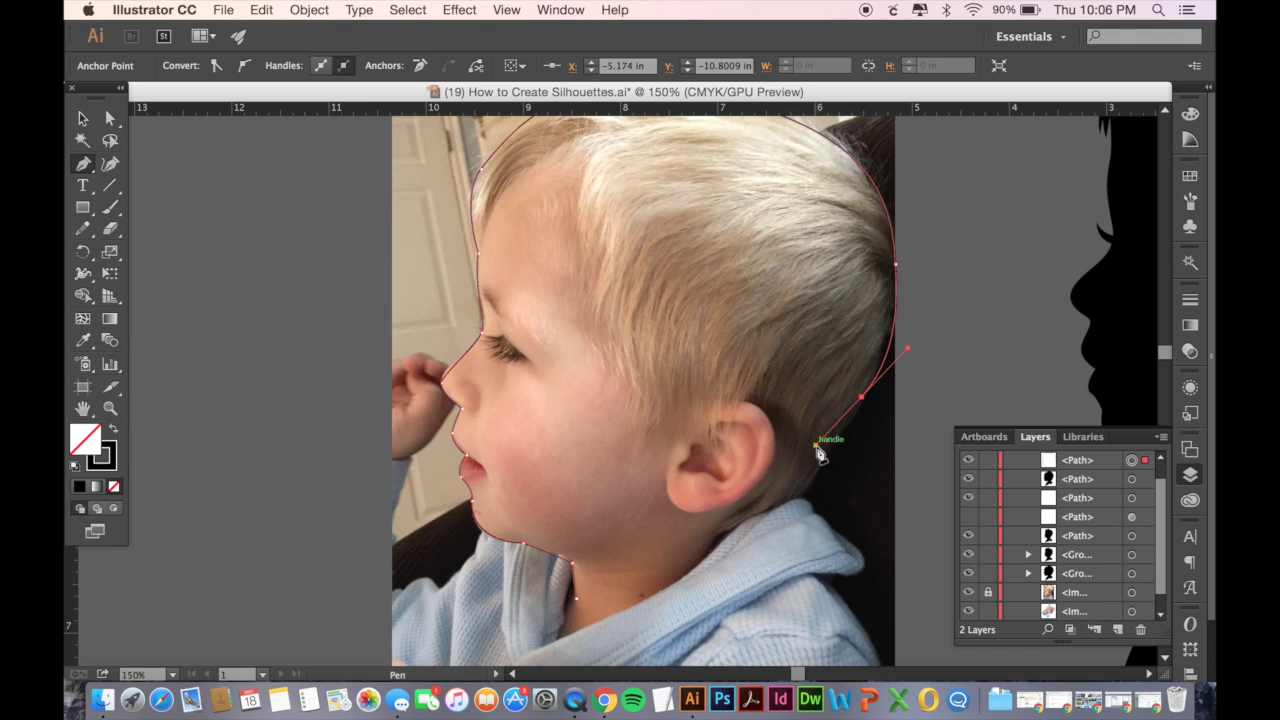
drag(798, 502, 799, 510)
click(796, 504)
scroll(797, 506, down, 2)
drag(798, 490, 795, 550)
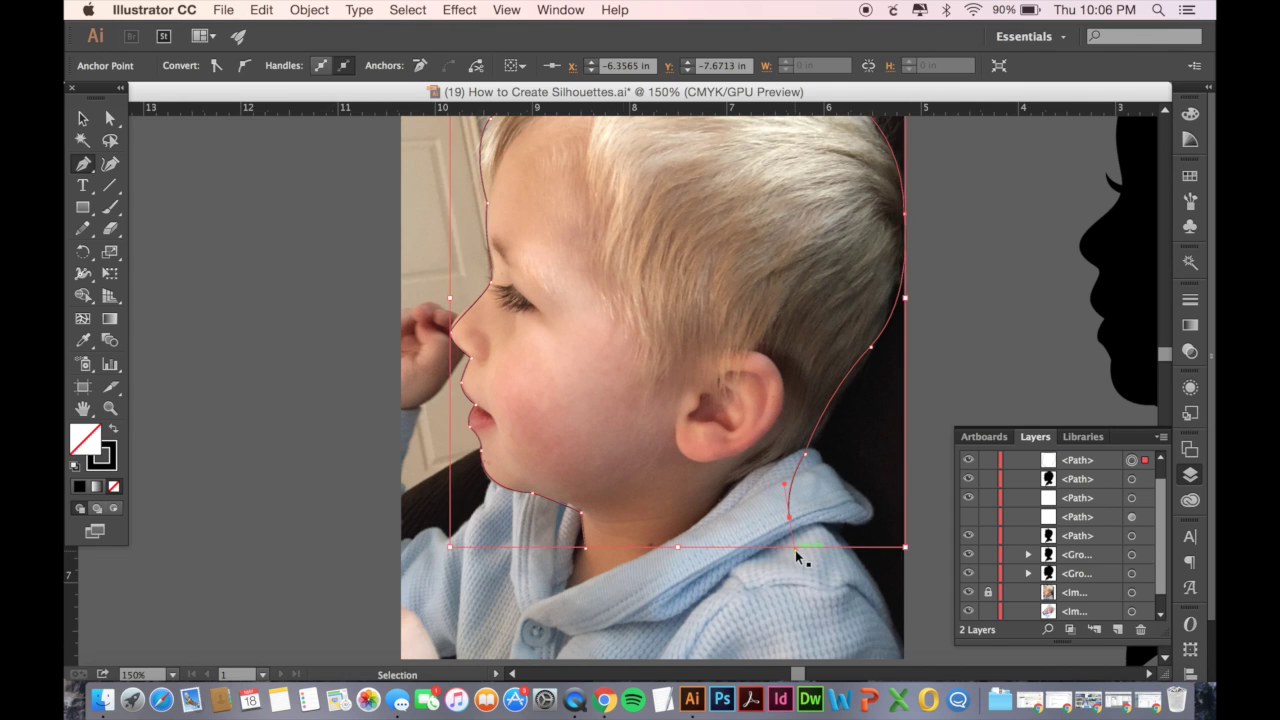
- Retract the forward handle of the neck-base anchor, and draw a rounded shoulder lobe curving back to a point on the upper sleeve
key(super+minus)
scroll(797, 552, right, 3)
scroll(798, 558, right, 3)
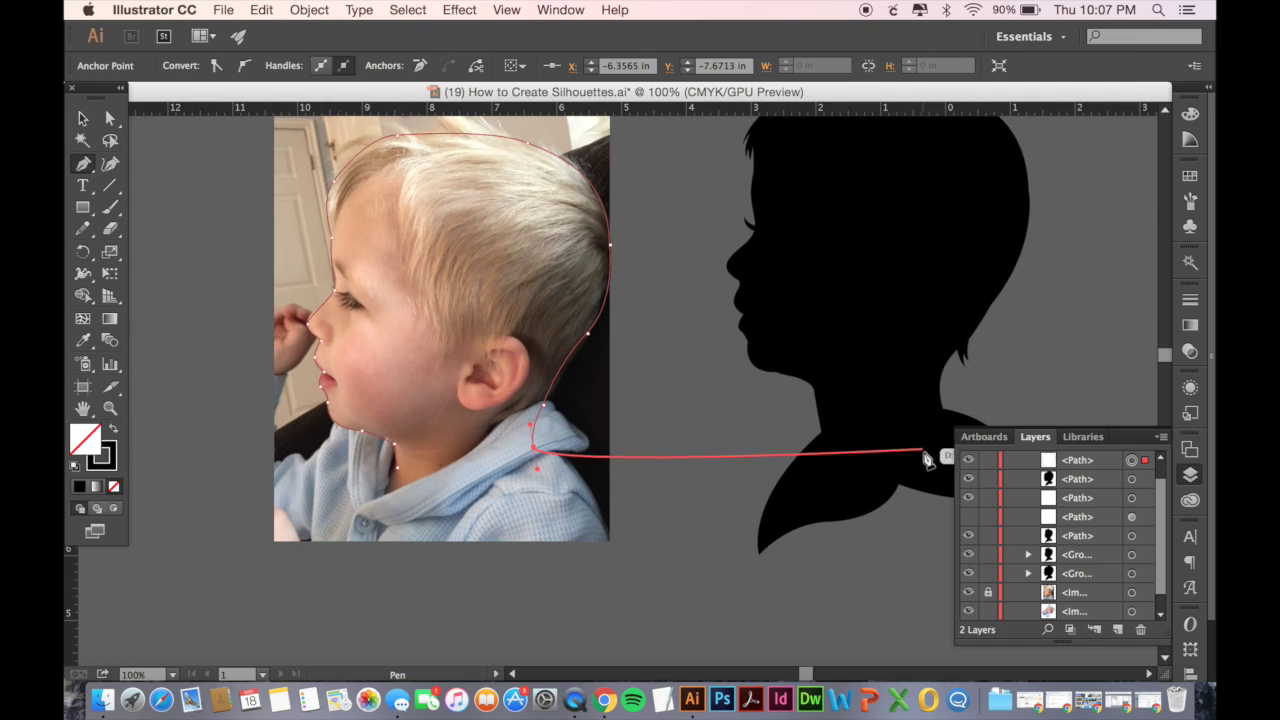
click(535, 448)
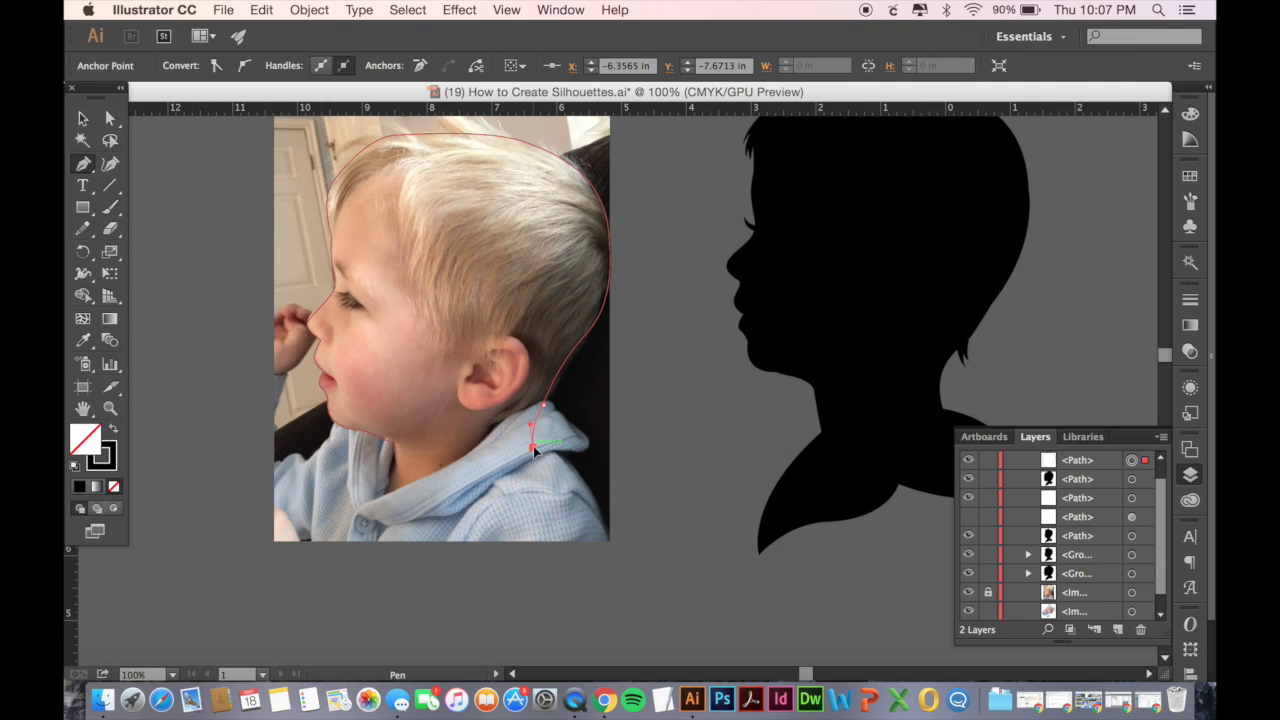
drag(599, 475, 600, 570)
key(super+z)
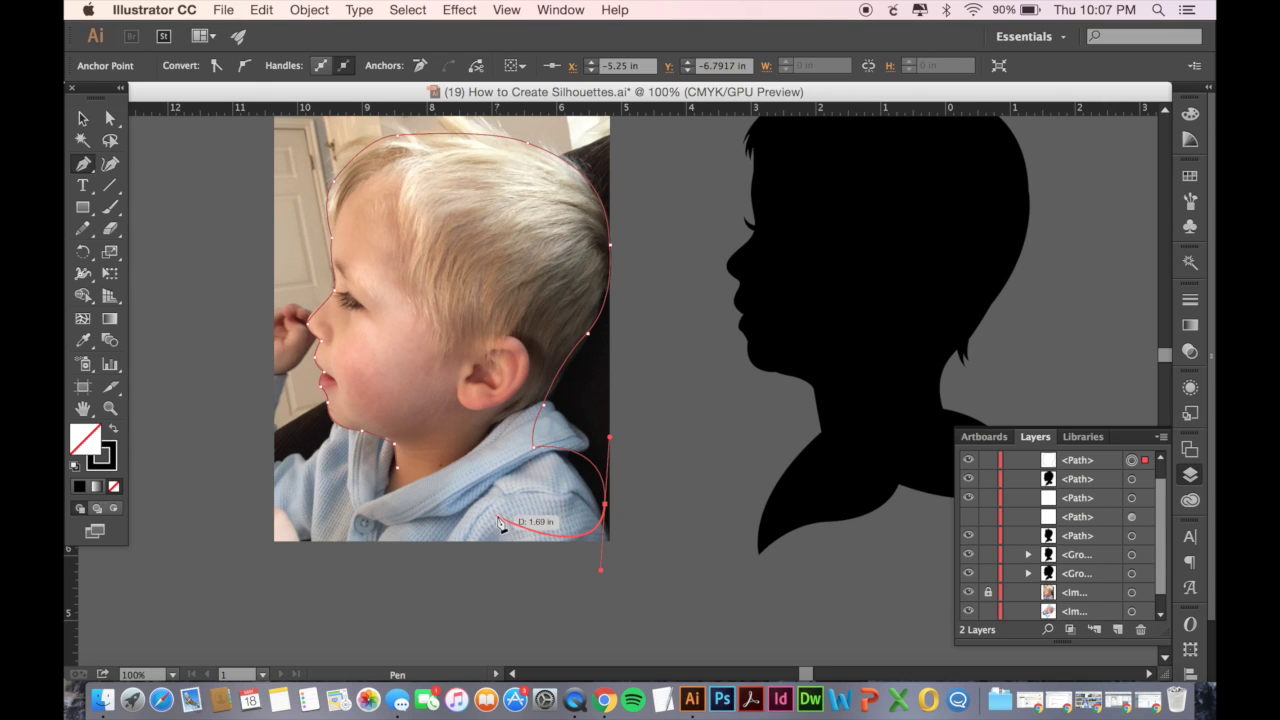
click(509, 524)
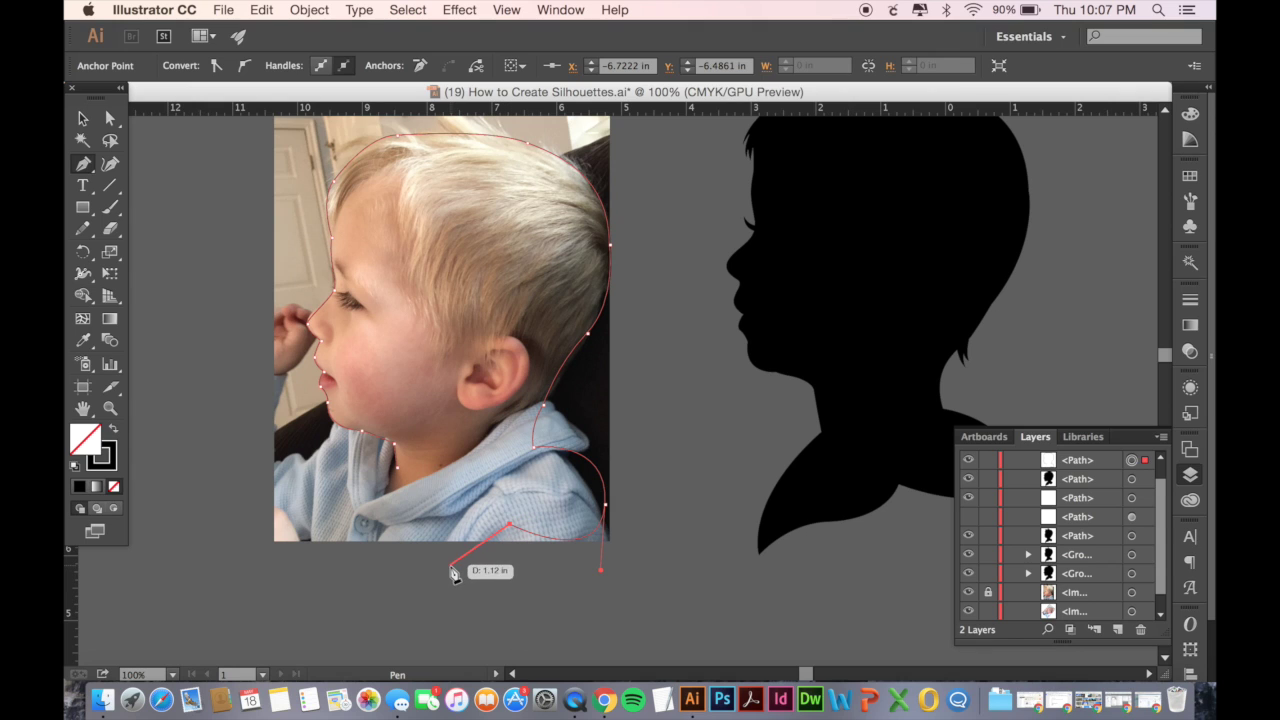
- Draw the bust's lower edge to a sharp tip below the photo, and close the path with a curve at the front of the neck
drag(449, 566, 404, 575)
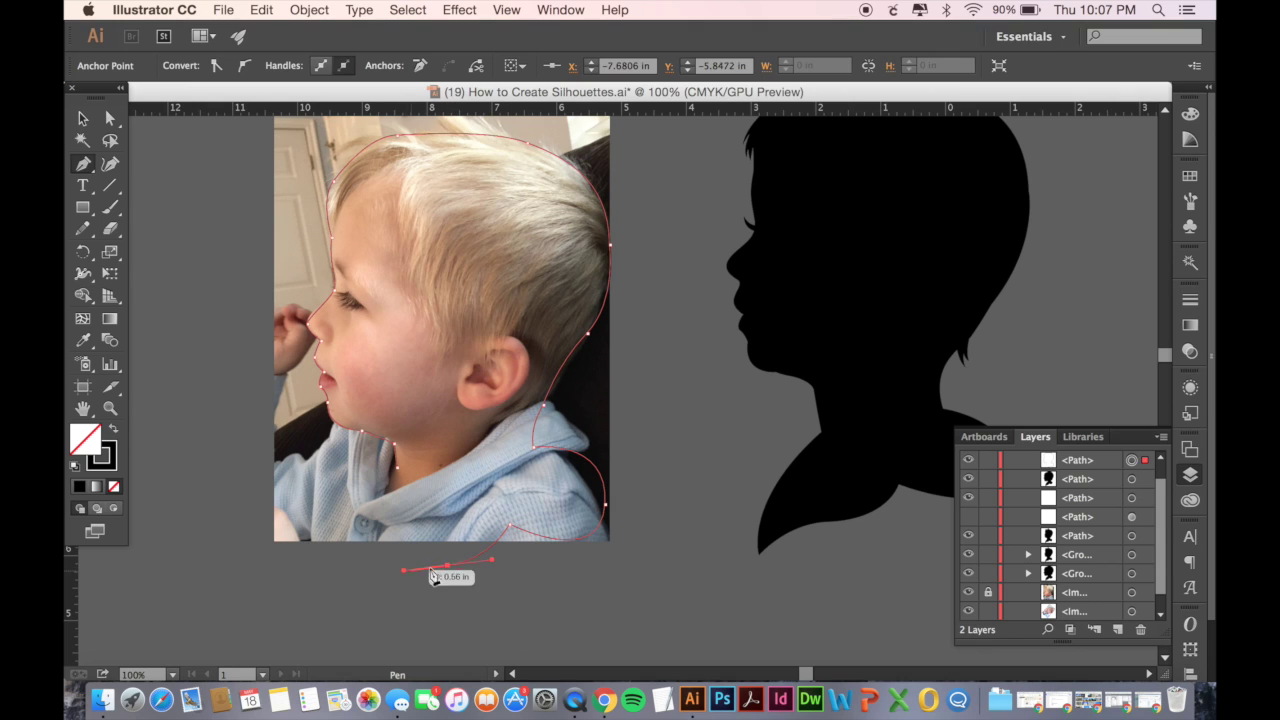
click(365, 610)
click(365, 612)
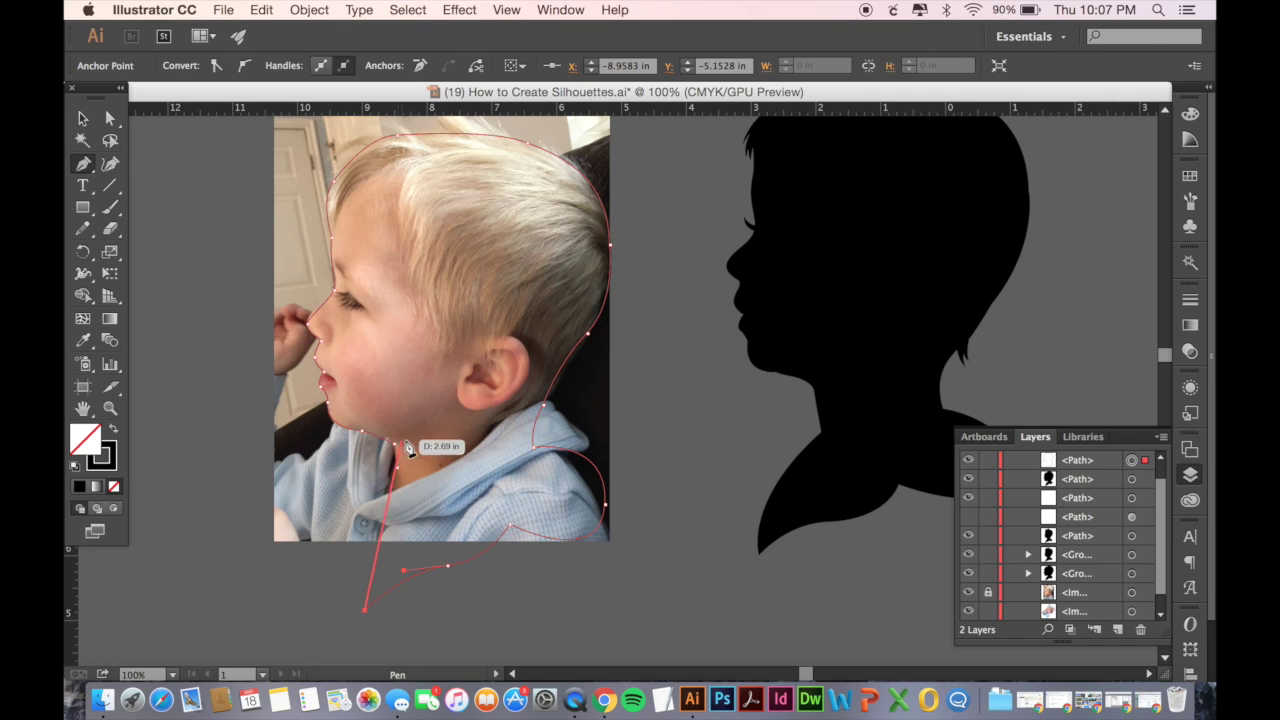
click(397, 468)
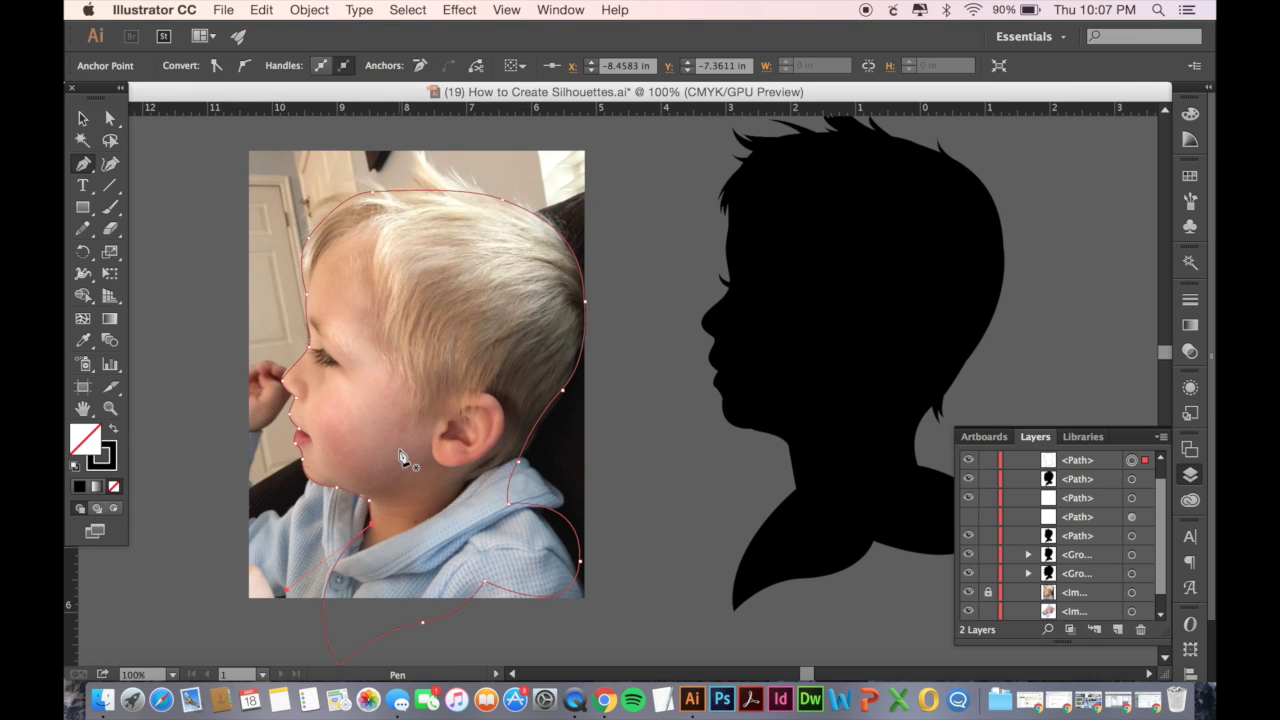
- Preview the closed path as a solid black silhouette, and swap fill and stroke back to an unfilled black outline
key(v)
click(464, 410)
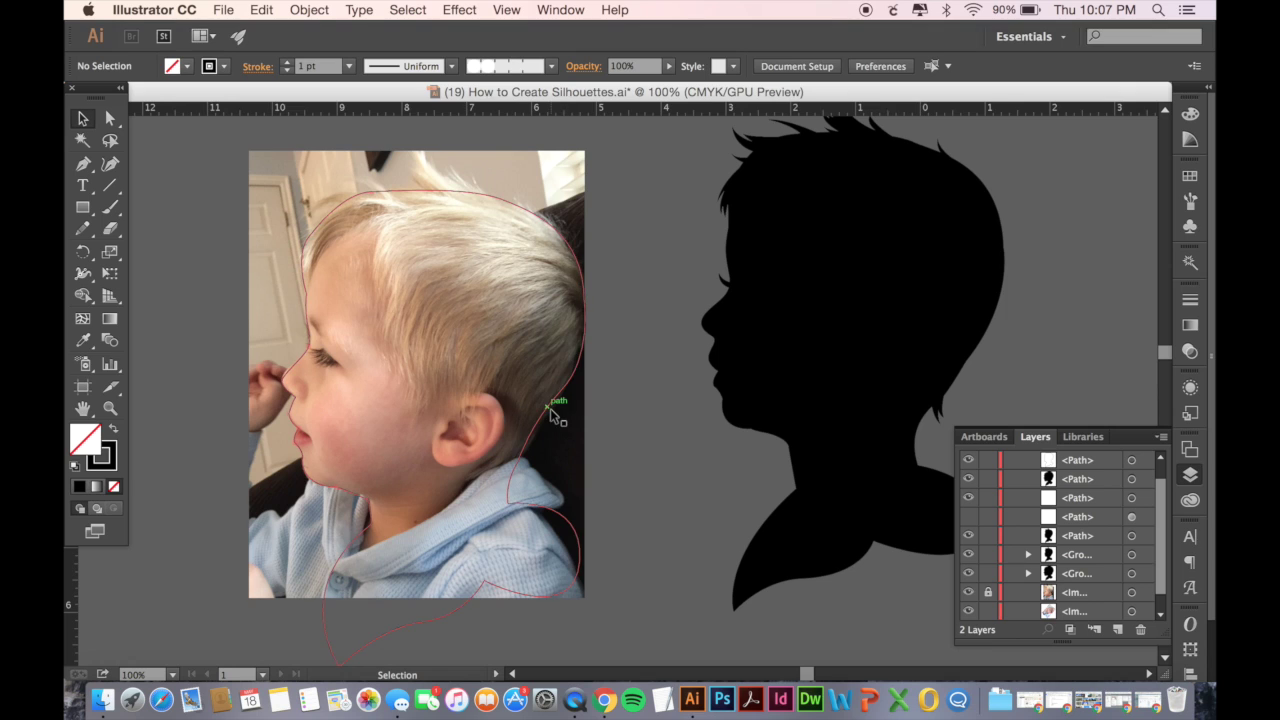
click(550, 409)
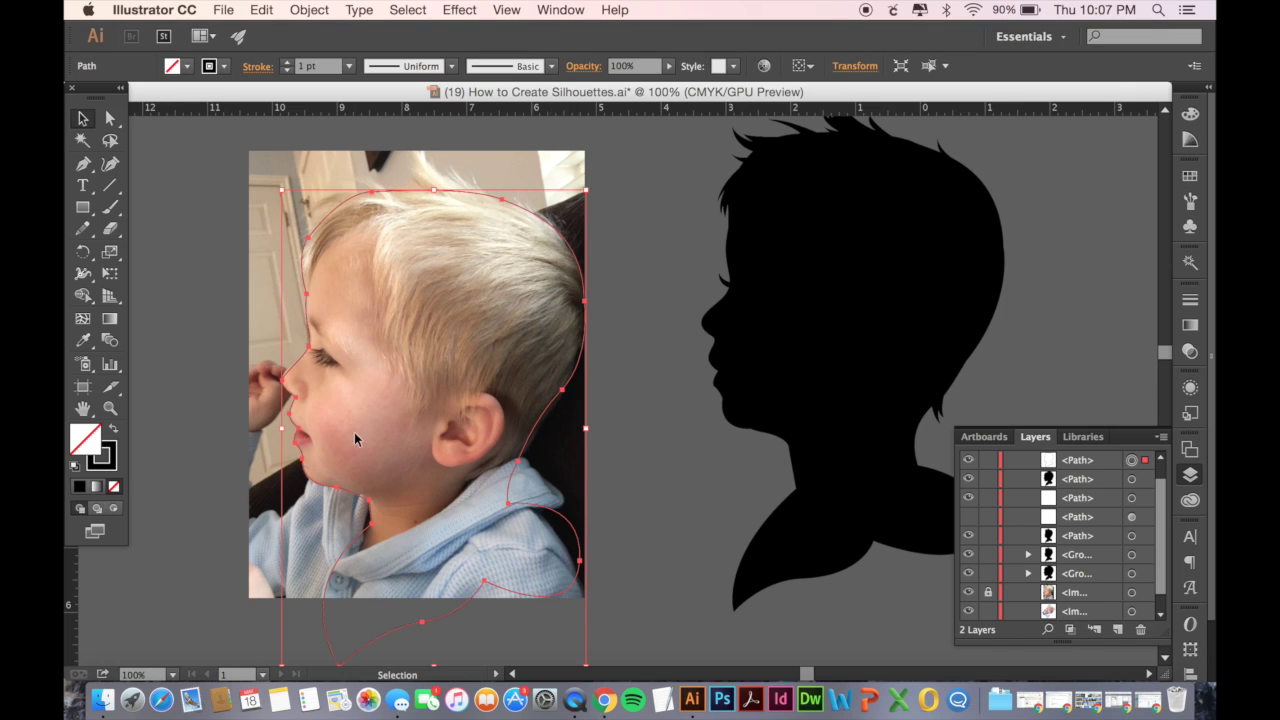
click(114, 429)
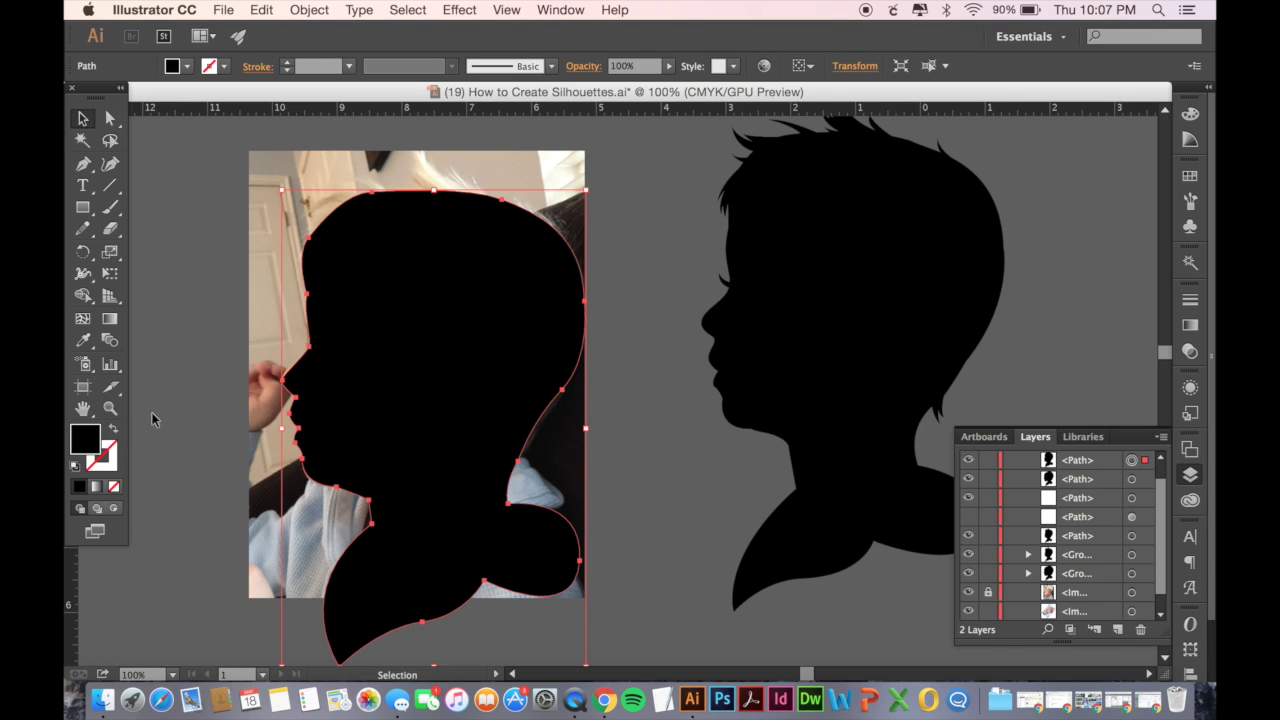
click(220, 410)
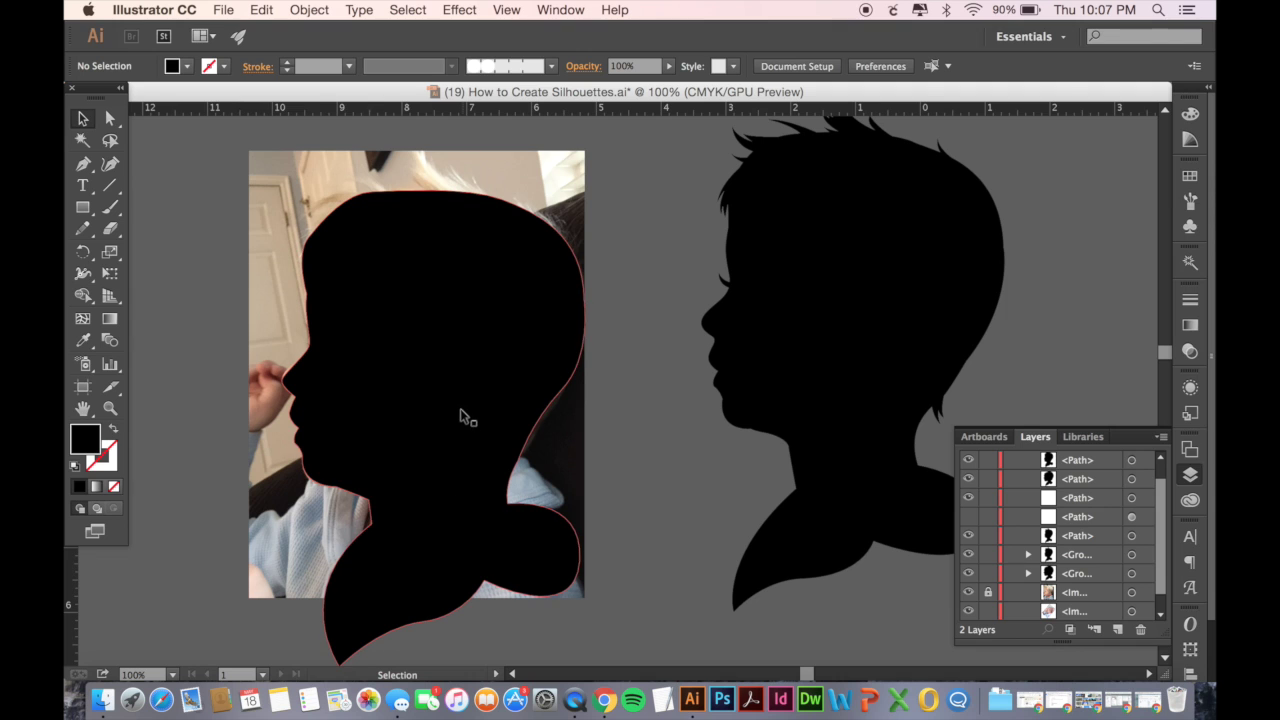
click(400, 456)
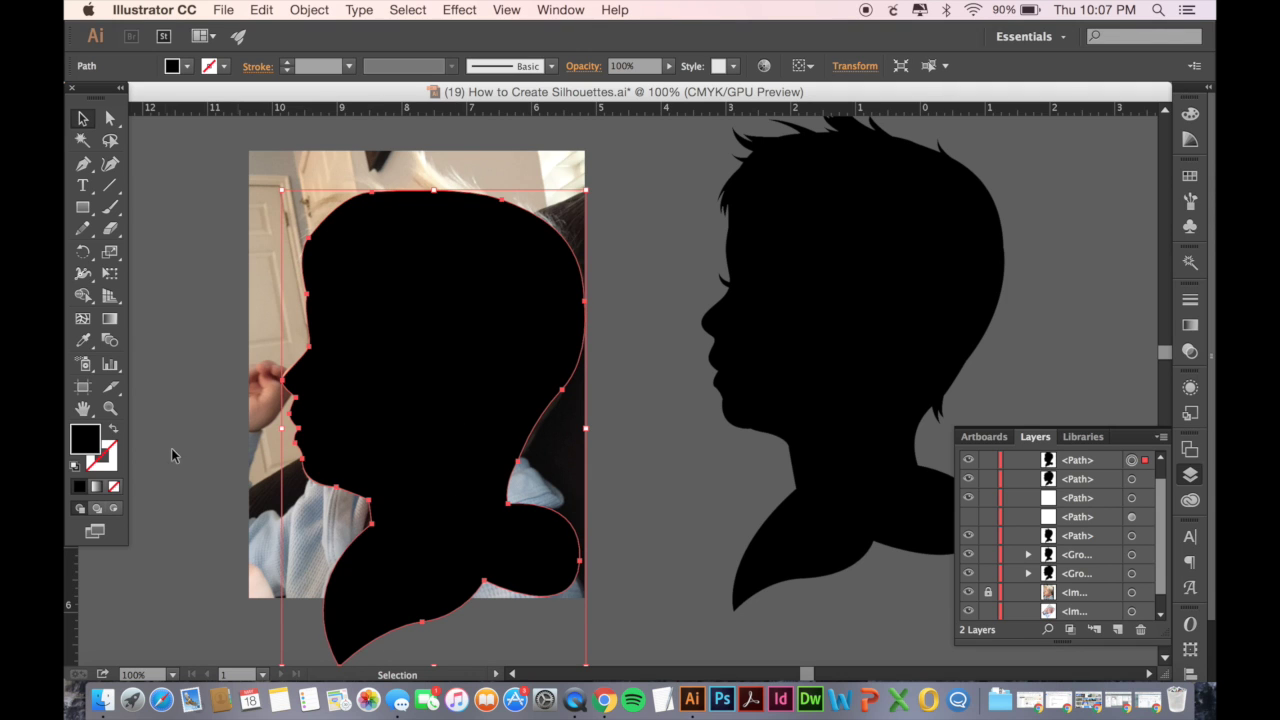
click(113, 429)
click(204, 481)
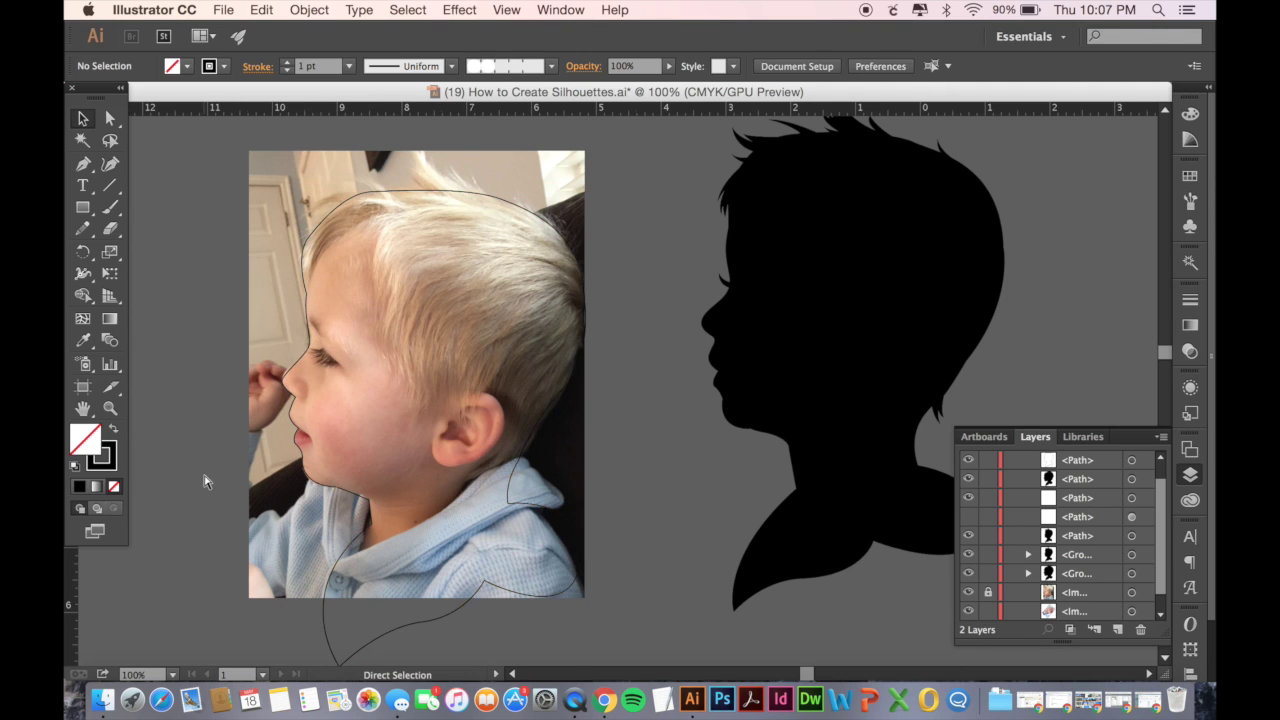
- Adjust the corner anchor where the jaw meets the neck with Direct Selection, so the segment under the jaw curves smoothly
key(super+equal)
key(super+equal)
key(super+equal)
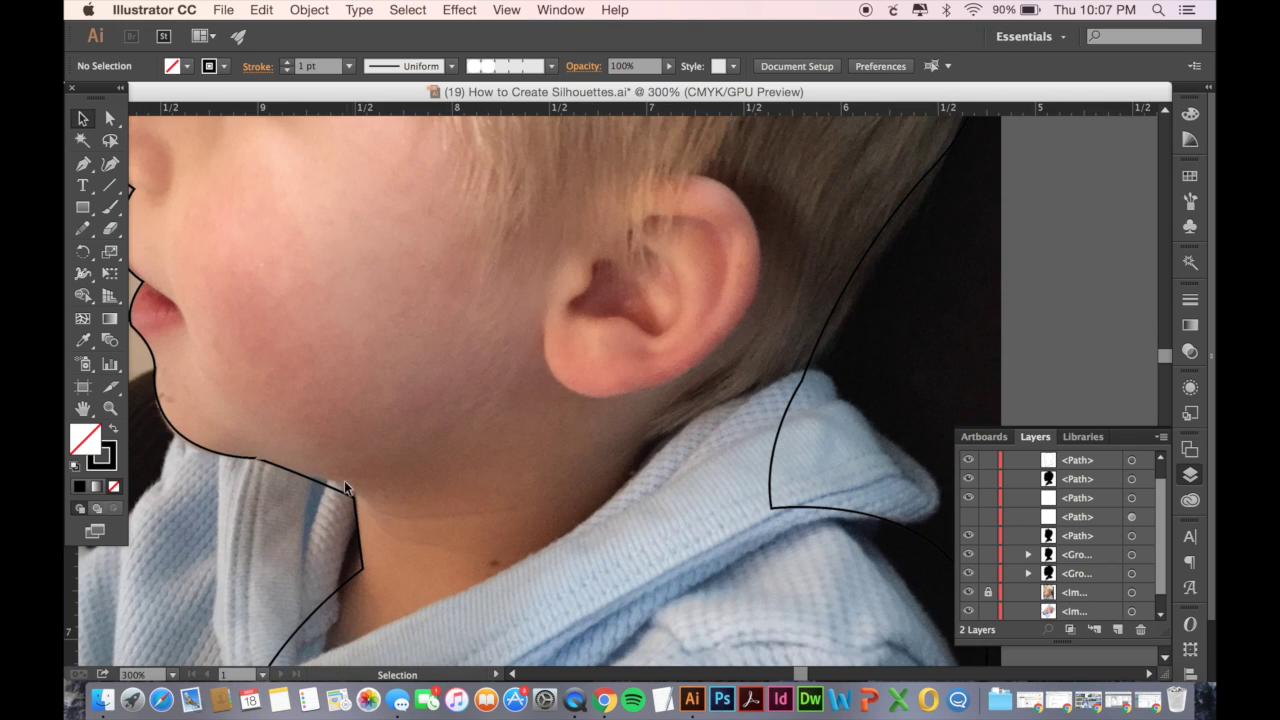
click(355, 494)
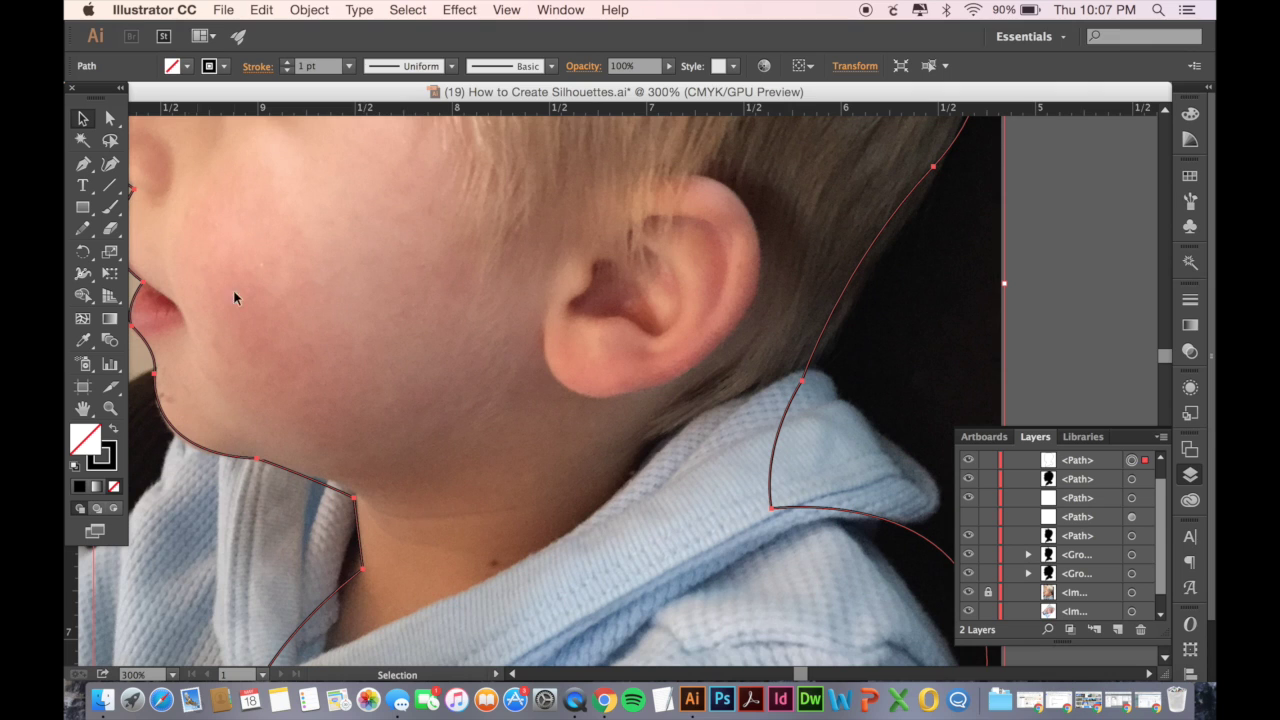
click(110, 118)
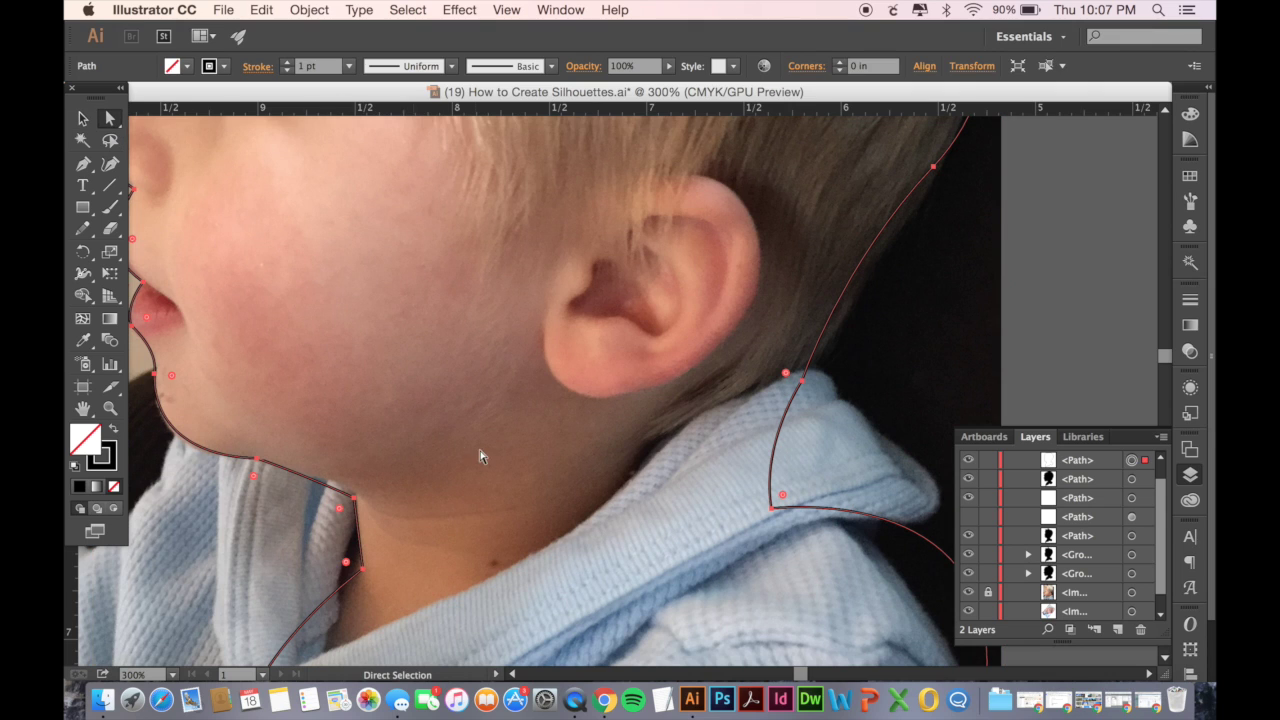
click(355, 497)
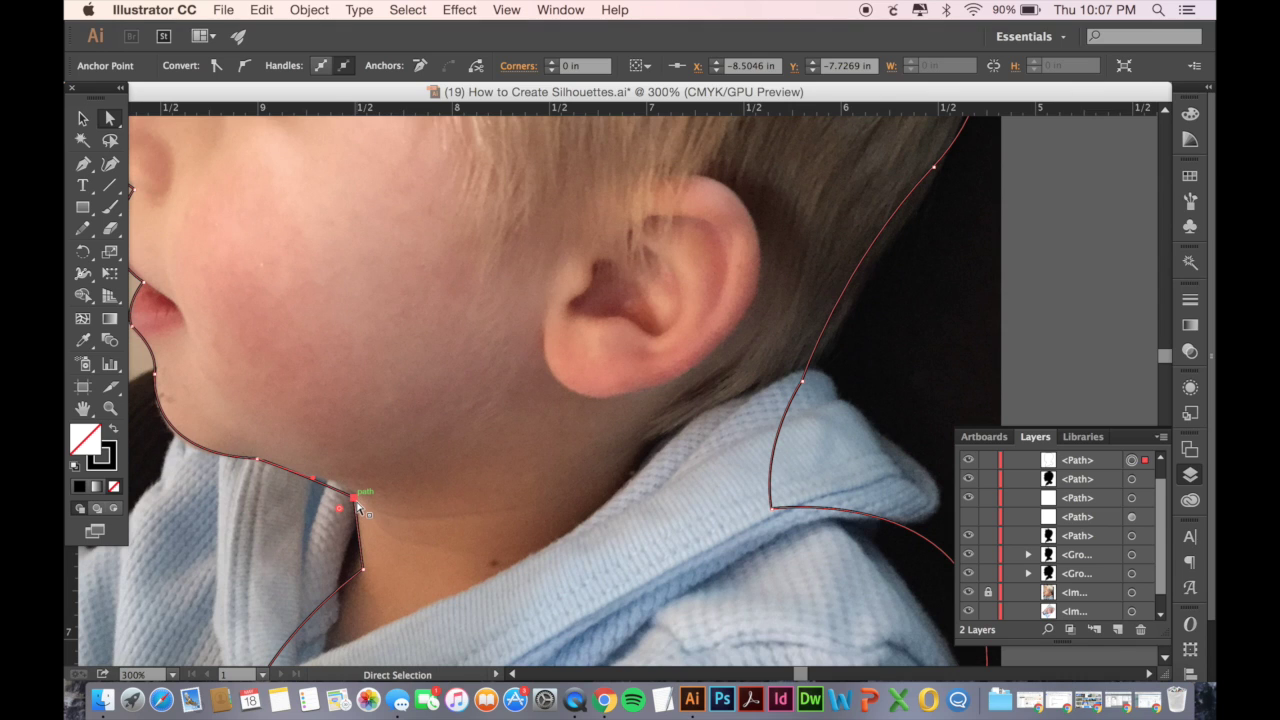
drag(357, 502, 345, 473)
click(322, 513)
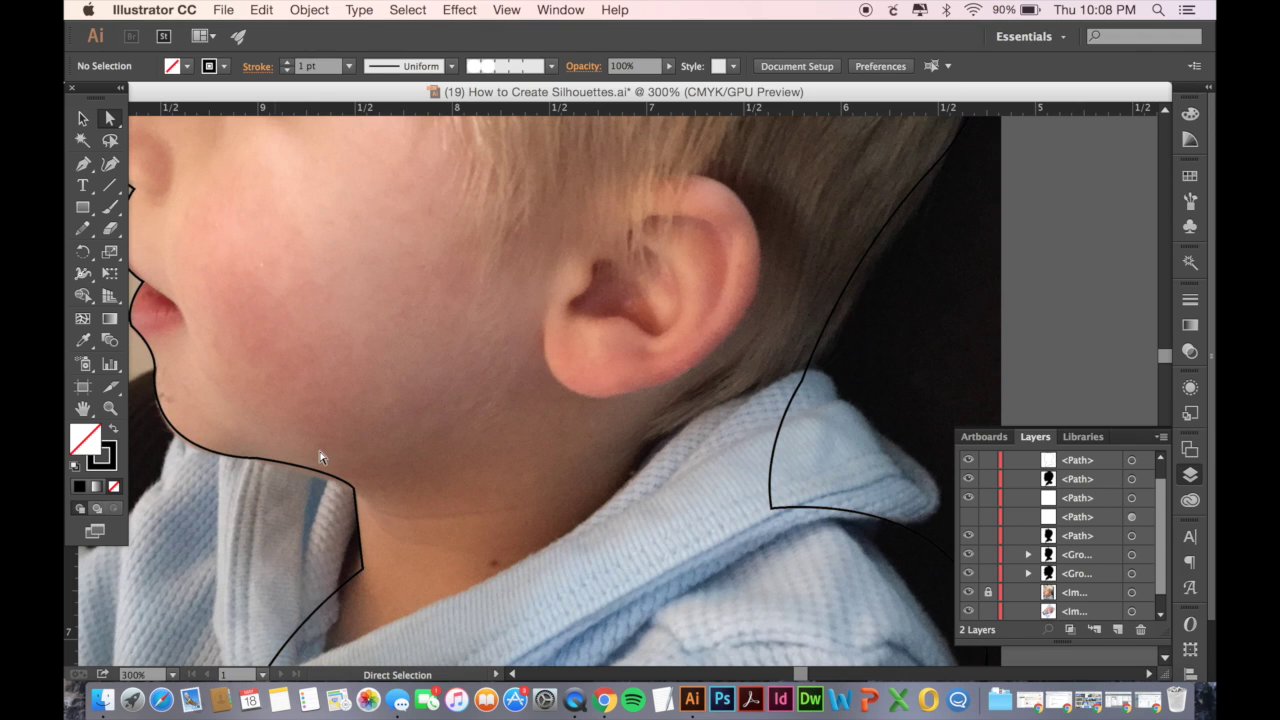
- Draw a small closed, curved eyelash shape over the boy's upper lashes with the Pen tool
key(super+minus)
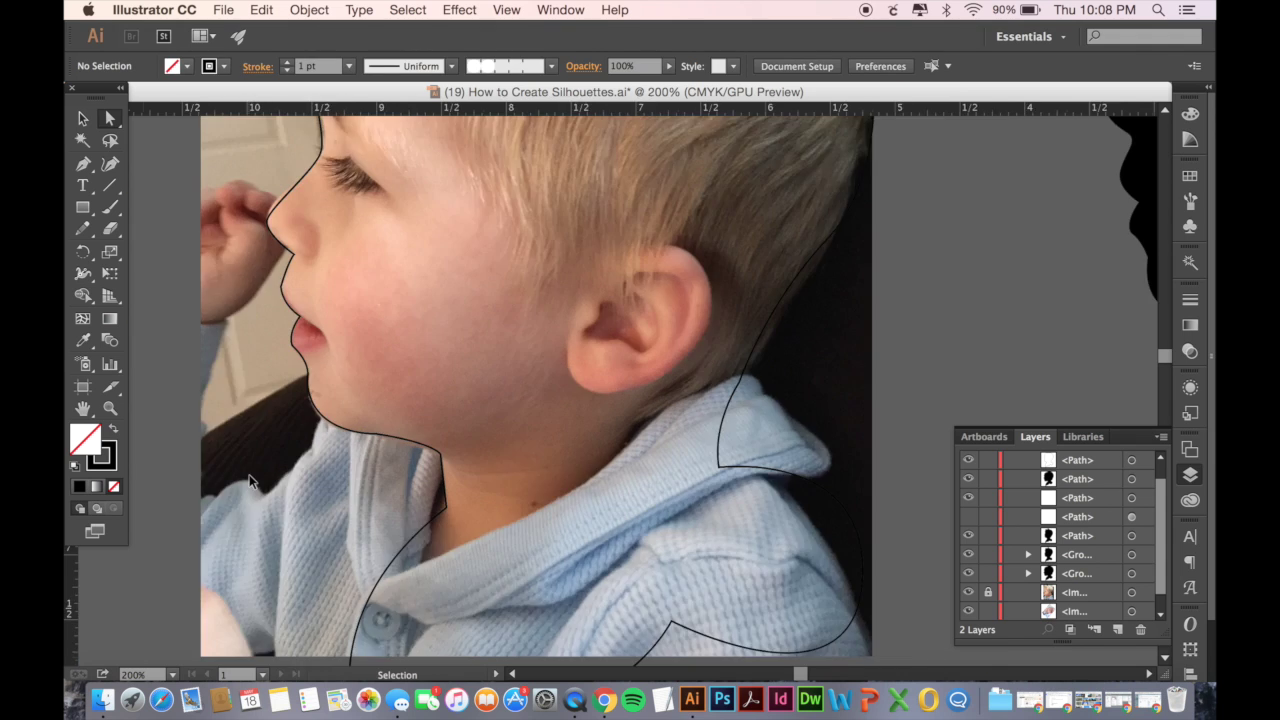
key(super+minus)
scroll(249, 481, up, 5)
scroll(249, 481, left, 2)
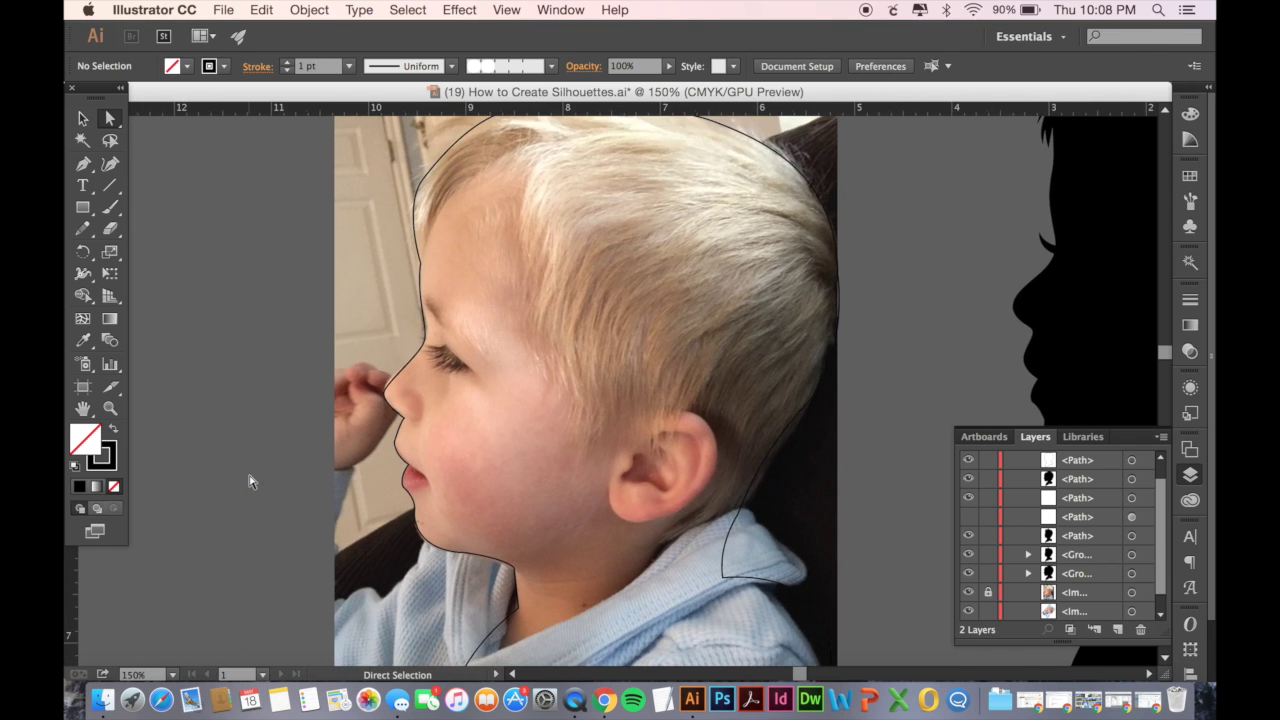
key(super+plus)
key(super+plus)
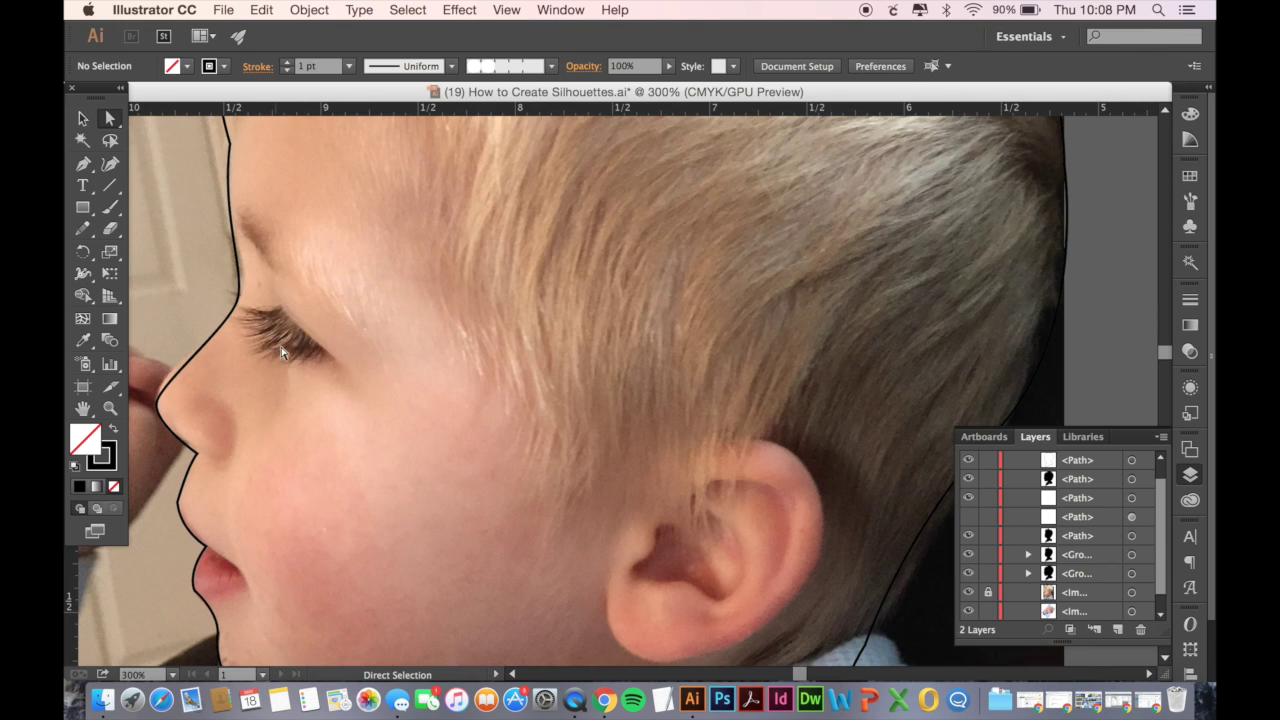
scroll(370, 344, up, 2)
scroll(370, 344, left, 4)
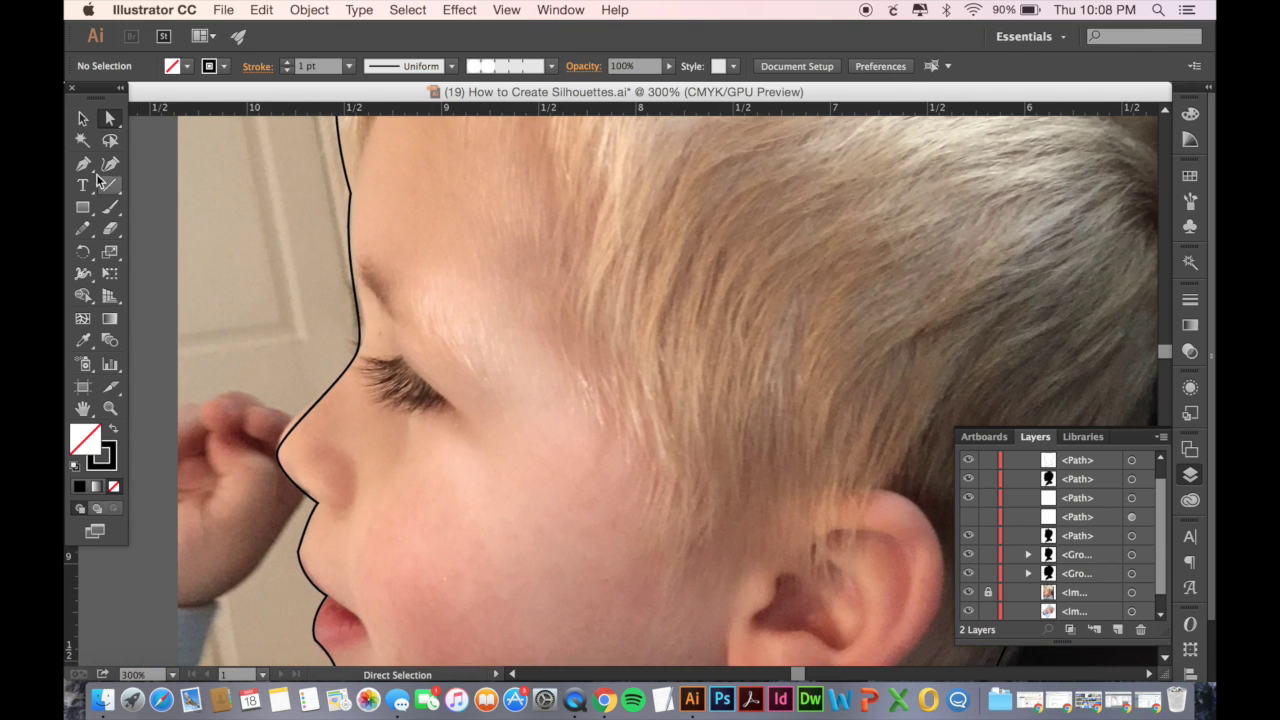
click(78, 170)
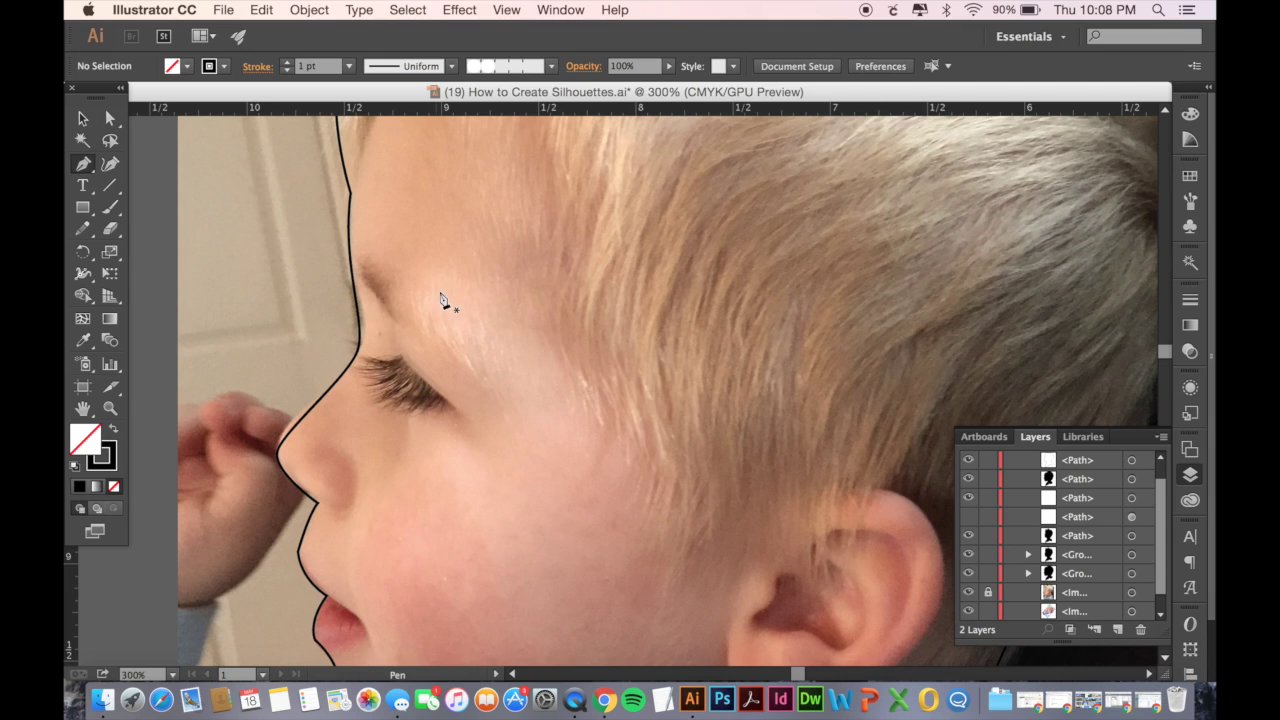
click(409, 357)
drag(369, 355, 354, 348)
click(369, 356)
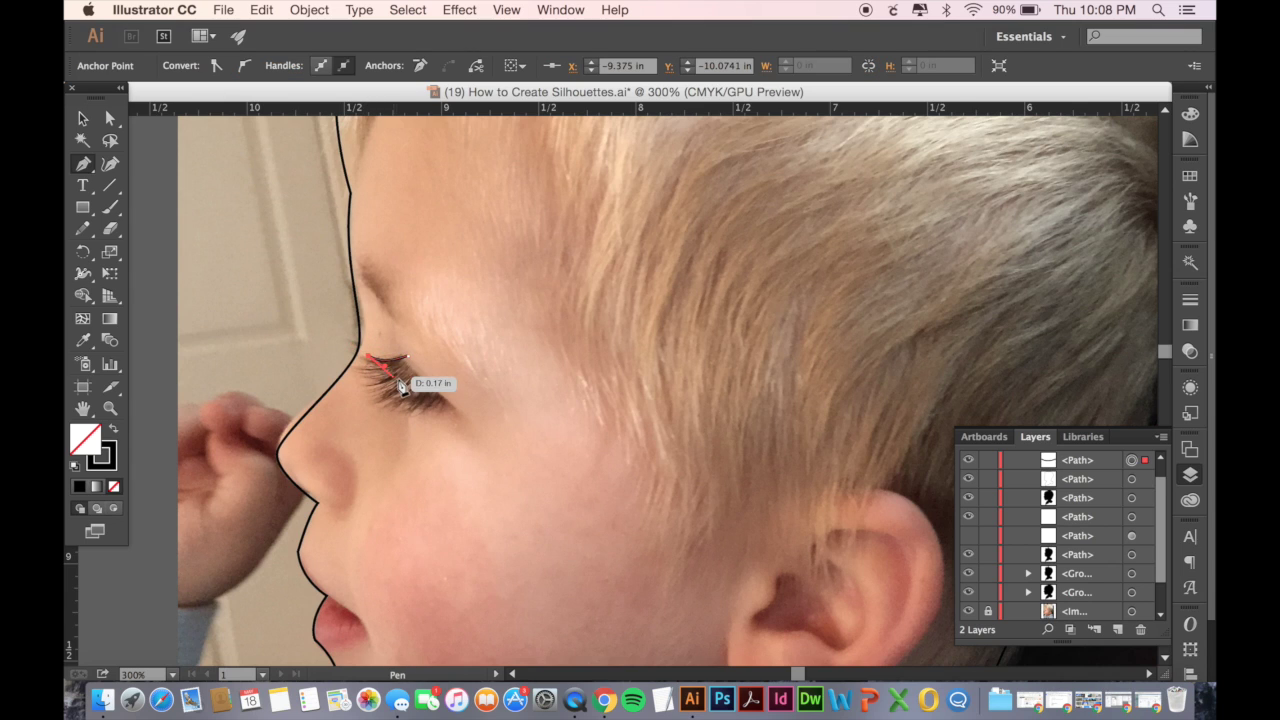
drag(412, 385, 483, 373)
click(408, 356)
- Rotate the eyelash shape and move it across the face outline just above the bridge of the nose
key(v)
click(454, 329)
drag(416, 360, 385, 310)
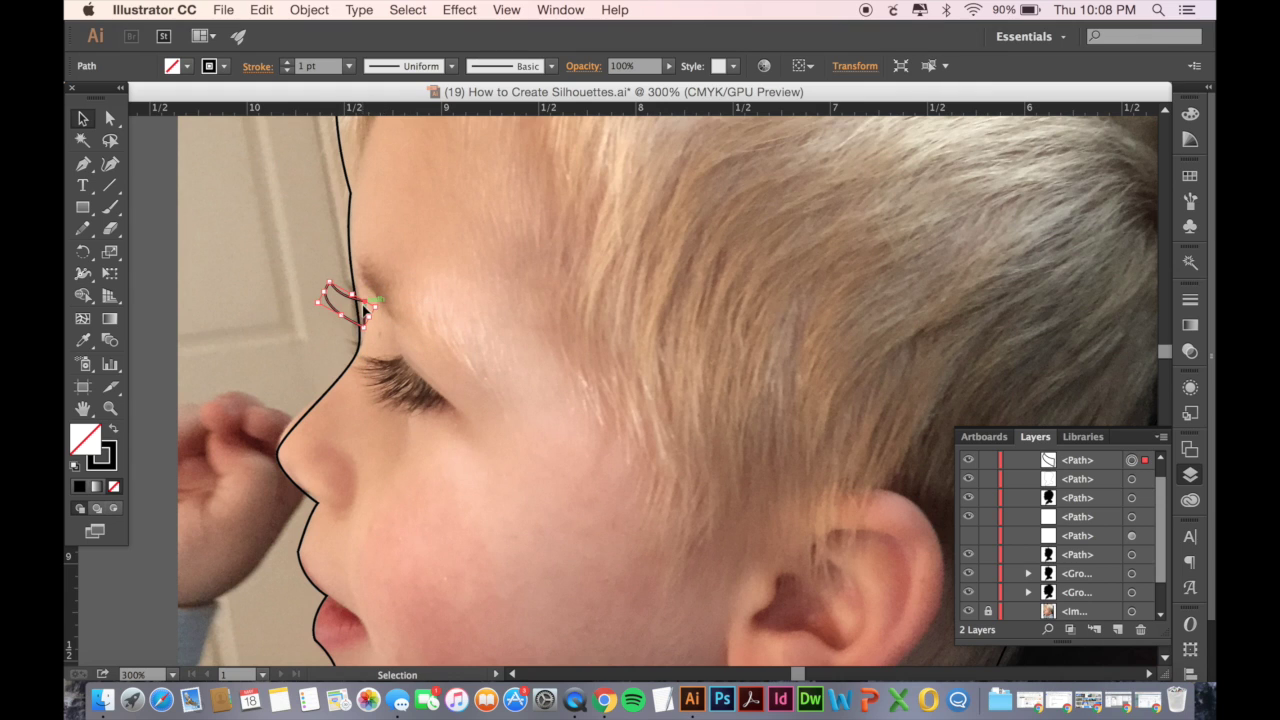
- Select the traced head outline and the eyelash shape, and swap their fill and stroke so both become solid black
key(super+minus)
key(super+minus)
click(522, 343)
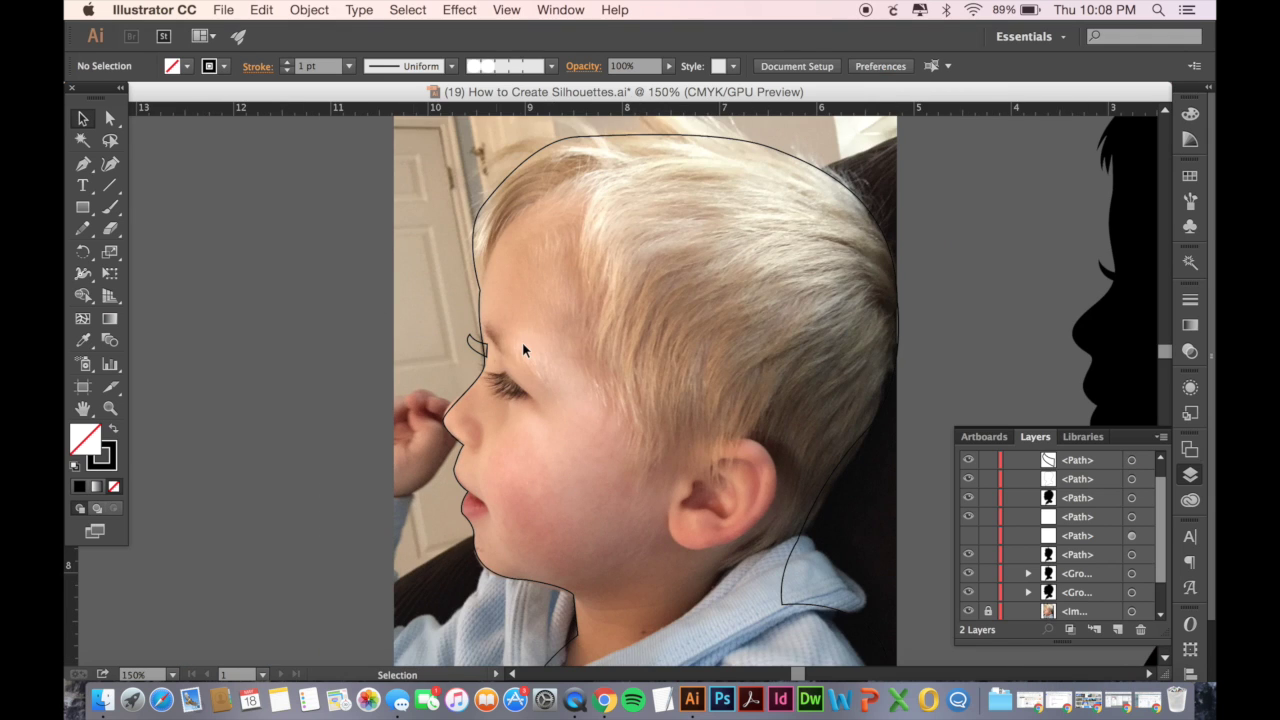
scroll(523, 344, down, 1)
click(469, 337)
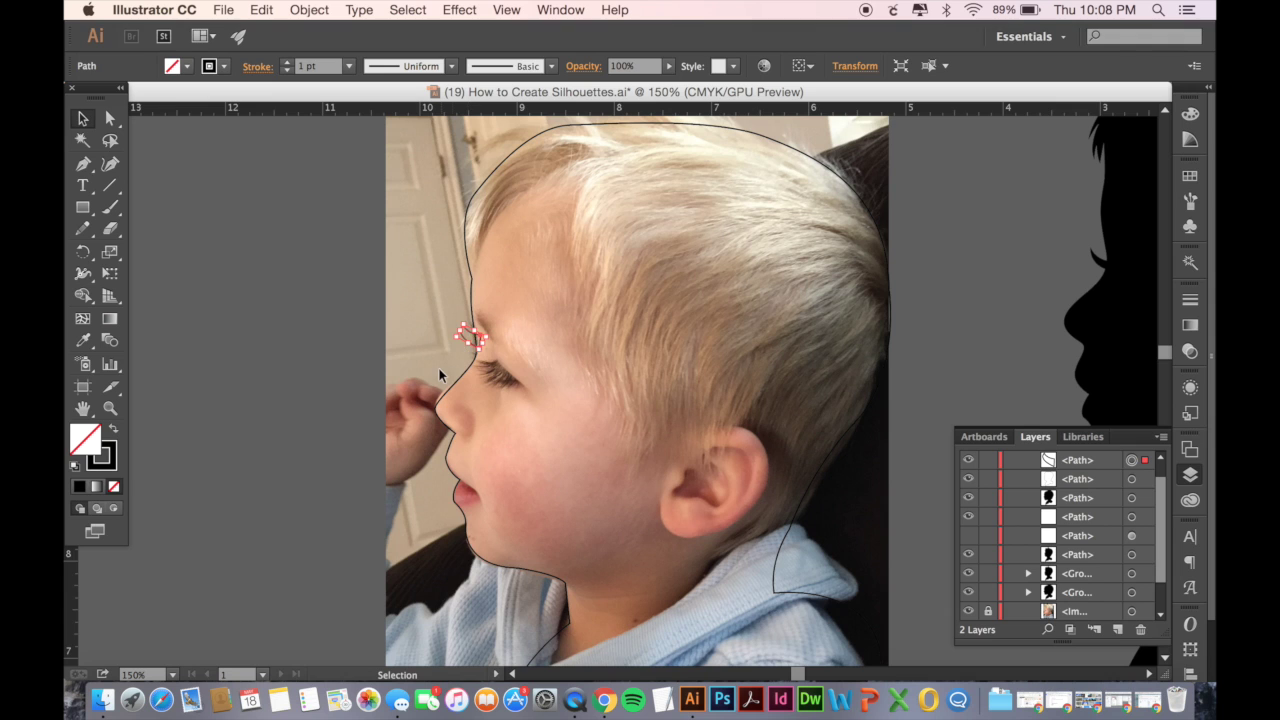
click(439, 368)
scroll(439, 368, down, 5)
scroll(439, 368, right, 5)
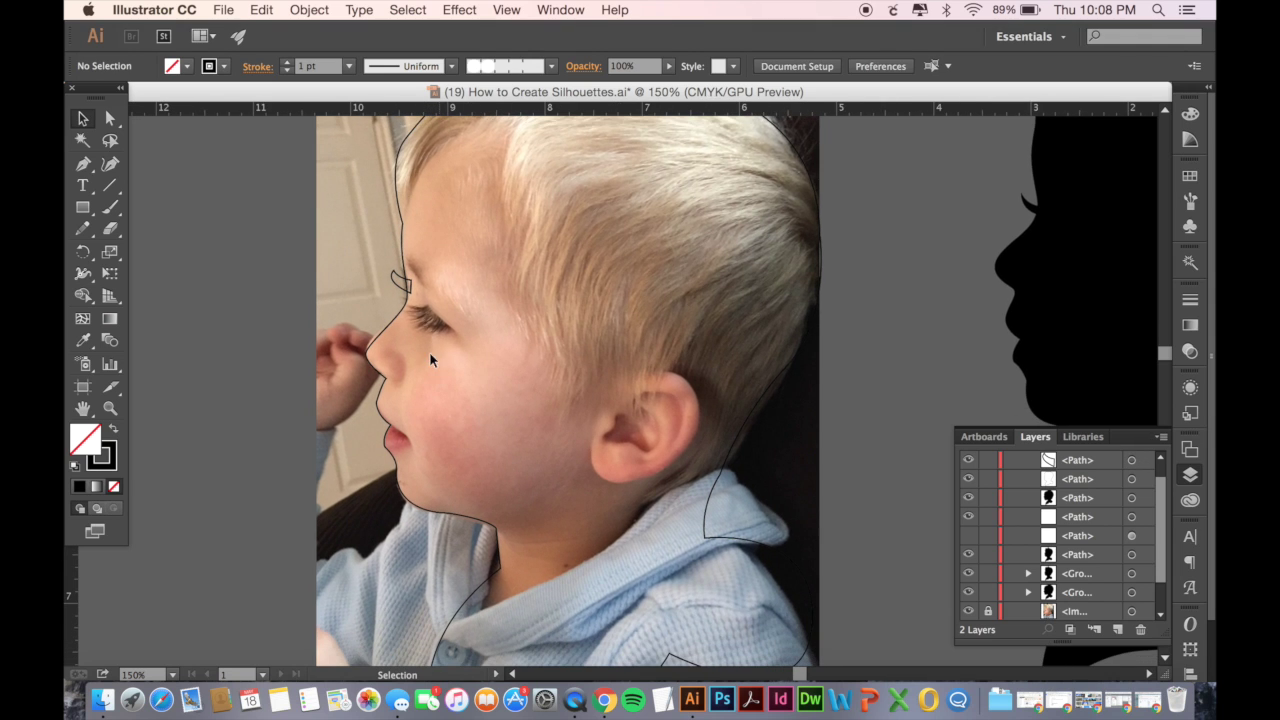
scroll(429, 351, right, 2)
scroll(392, 301, up, 1)
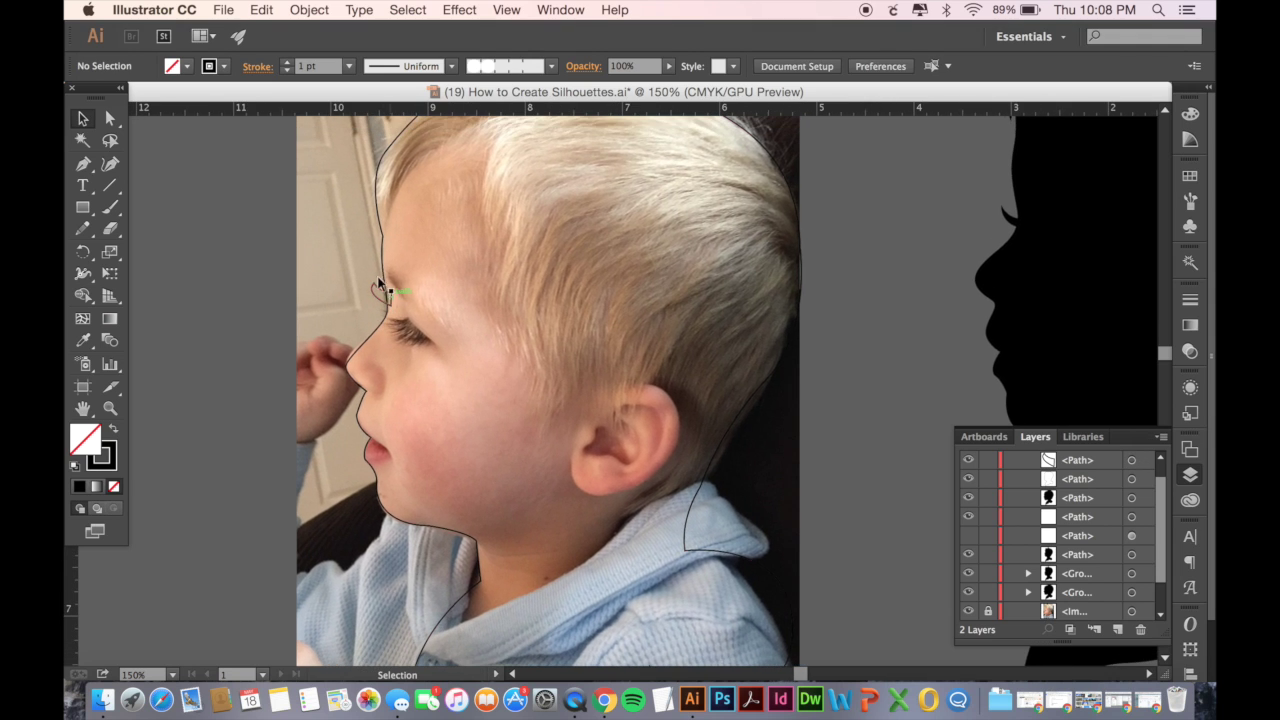
click(406, 333)
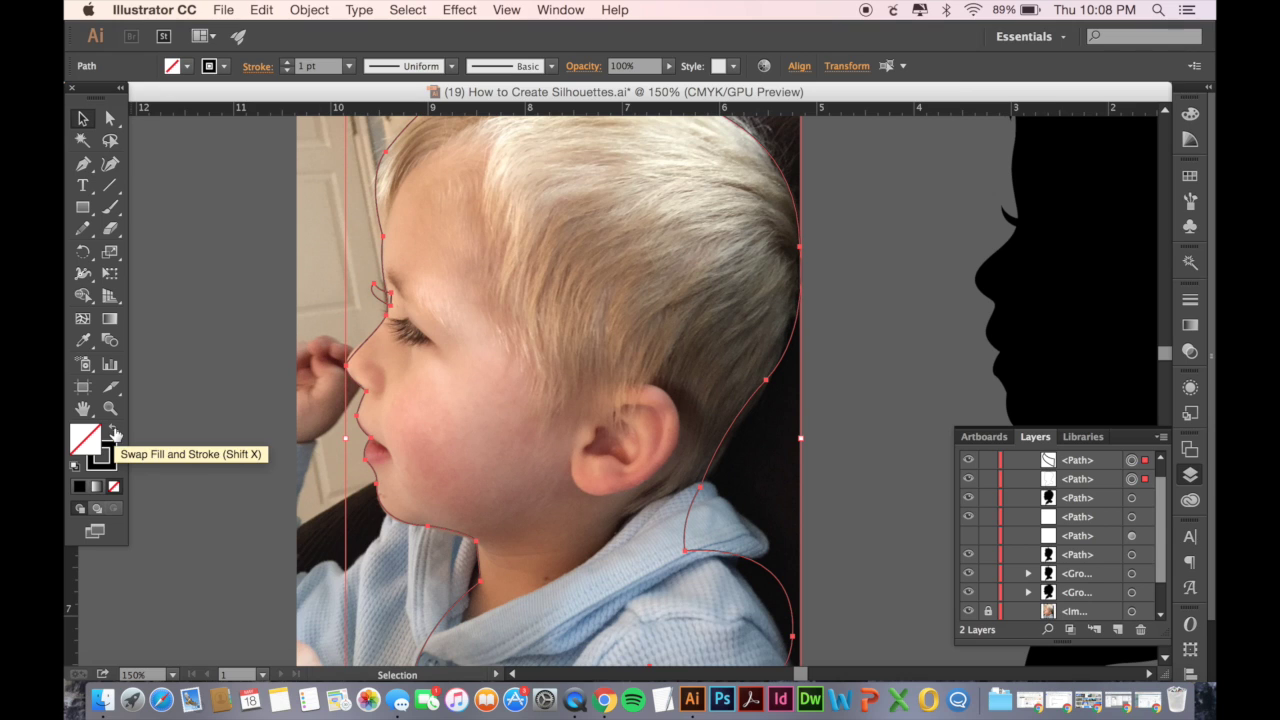
click(113, 432)
click(279, 352)
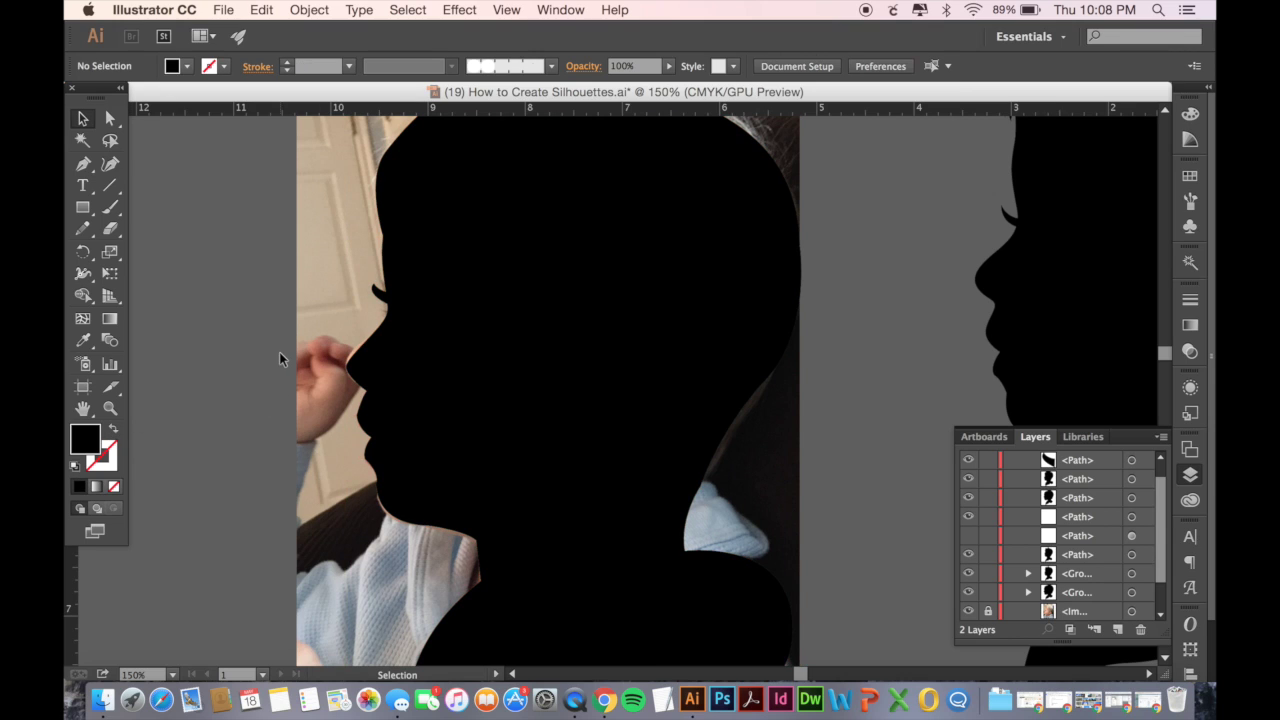
- Move the solid eyelash shape slightly further into the face so less of it protrudes beyond the profile
drag(384, 297, 388, 300)
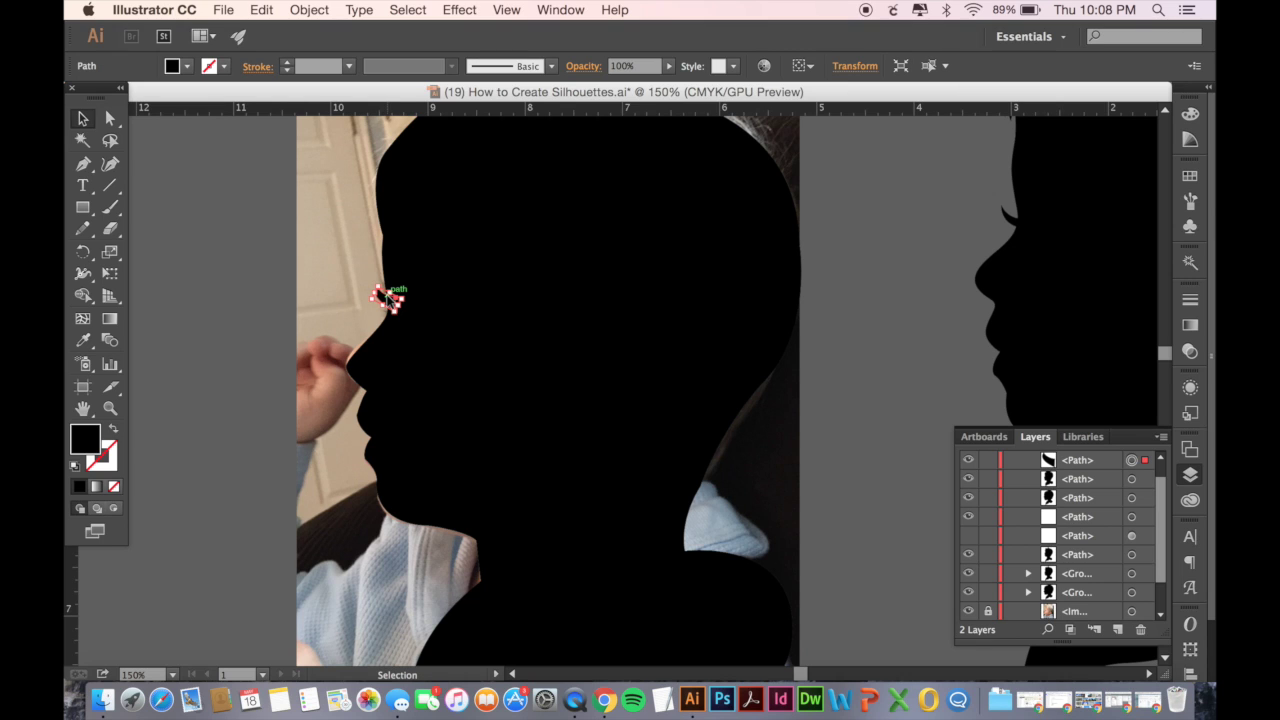
click(298, 328)
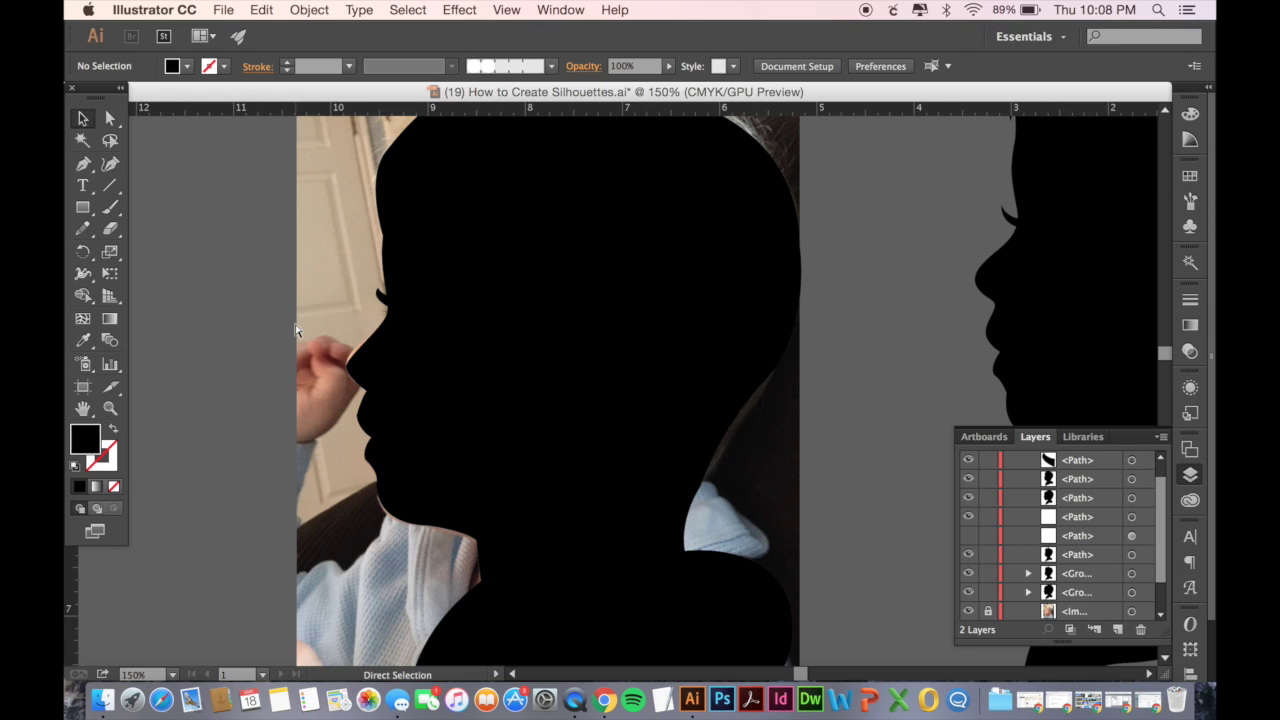
key(super+minus)
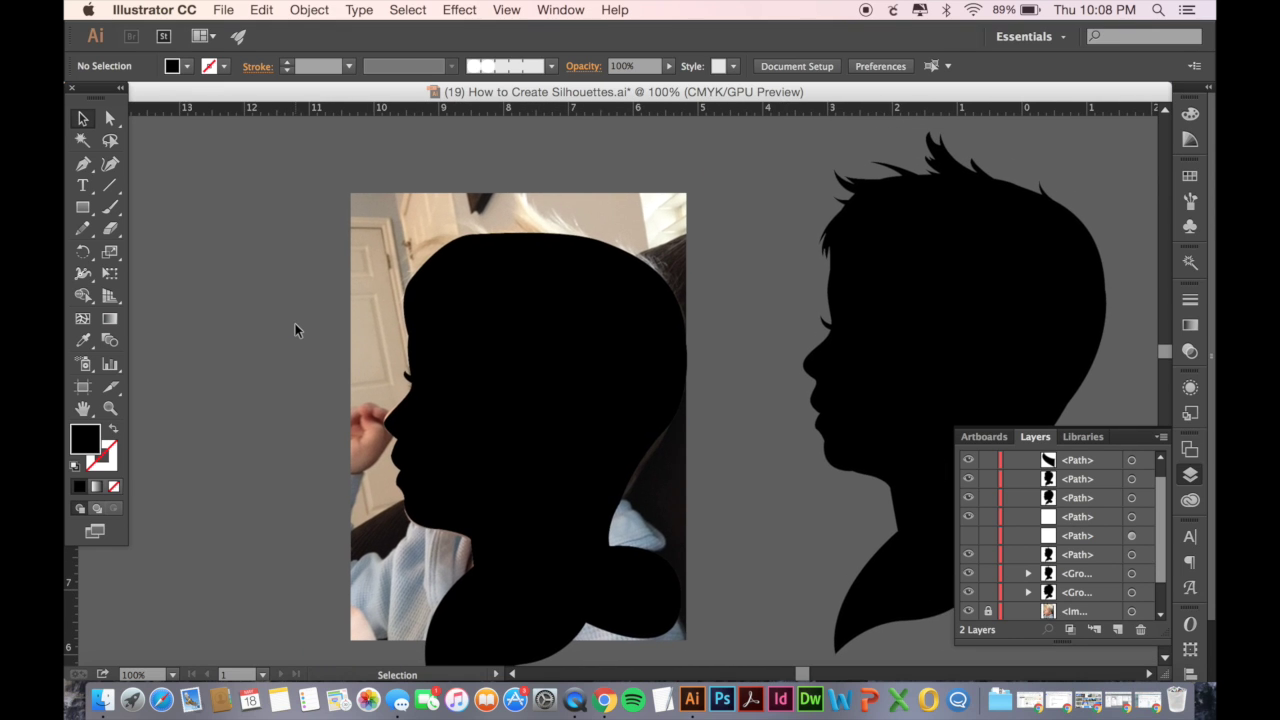
- Swap the traced head's fill and stroke back to an unfilled black outline
key(super+equal)
click(416, 275)
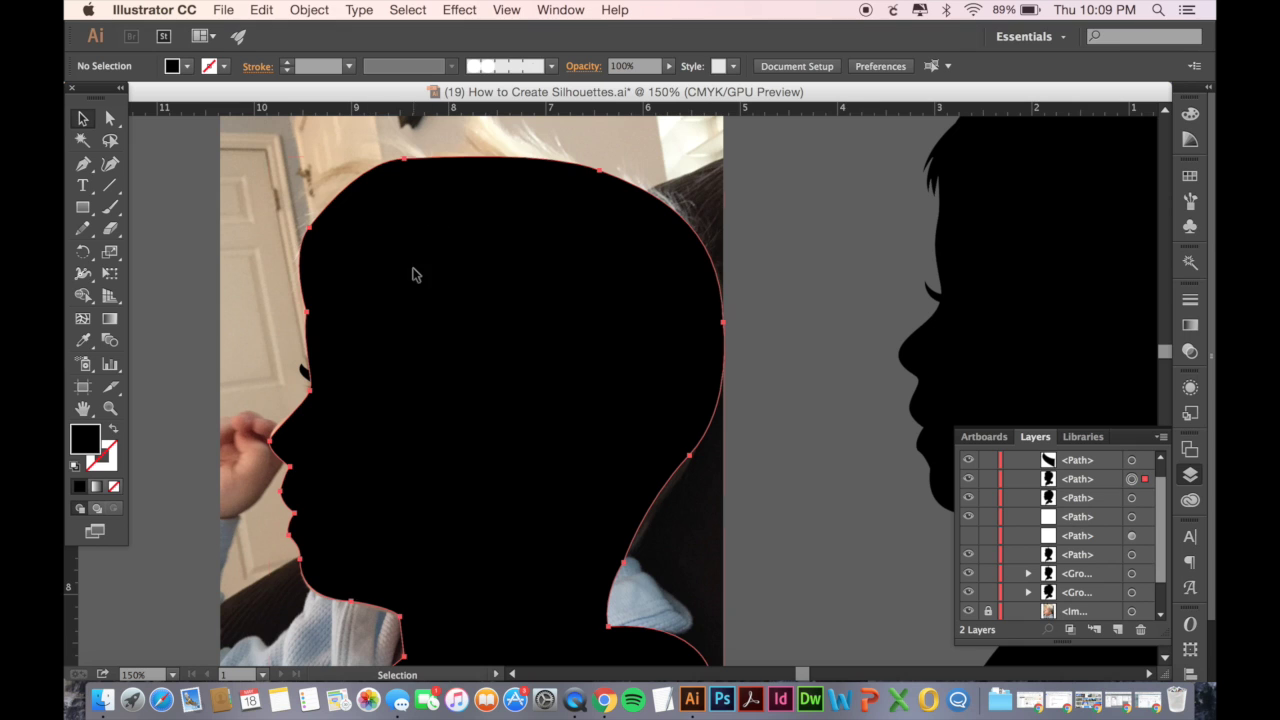
click(112, 432)
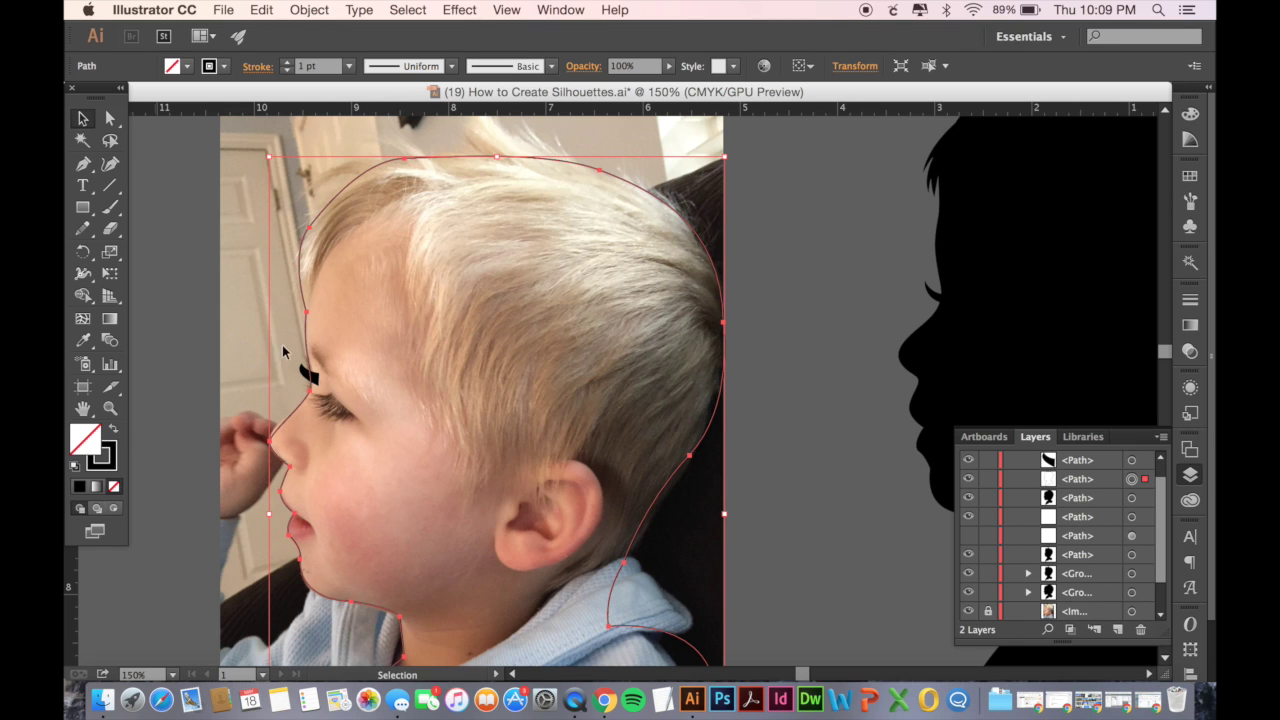
- Preview the finished silhouette group beside the photo as an unfilled outline, and swap it back to solid black
scroll(461, 317, right, 5)
scroll(461, 317, up, 3)
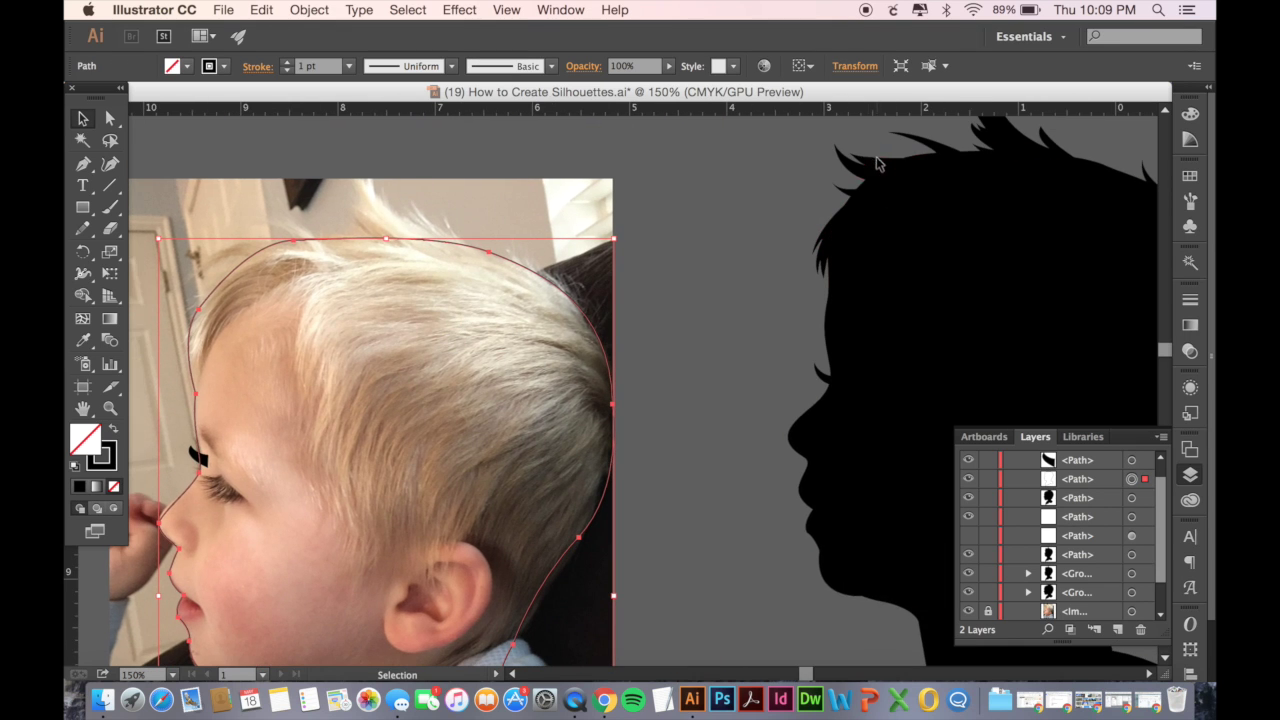
scroll(912, 280, down, 3)
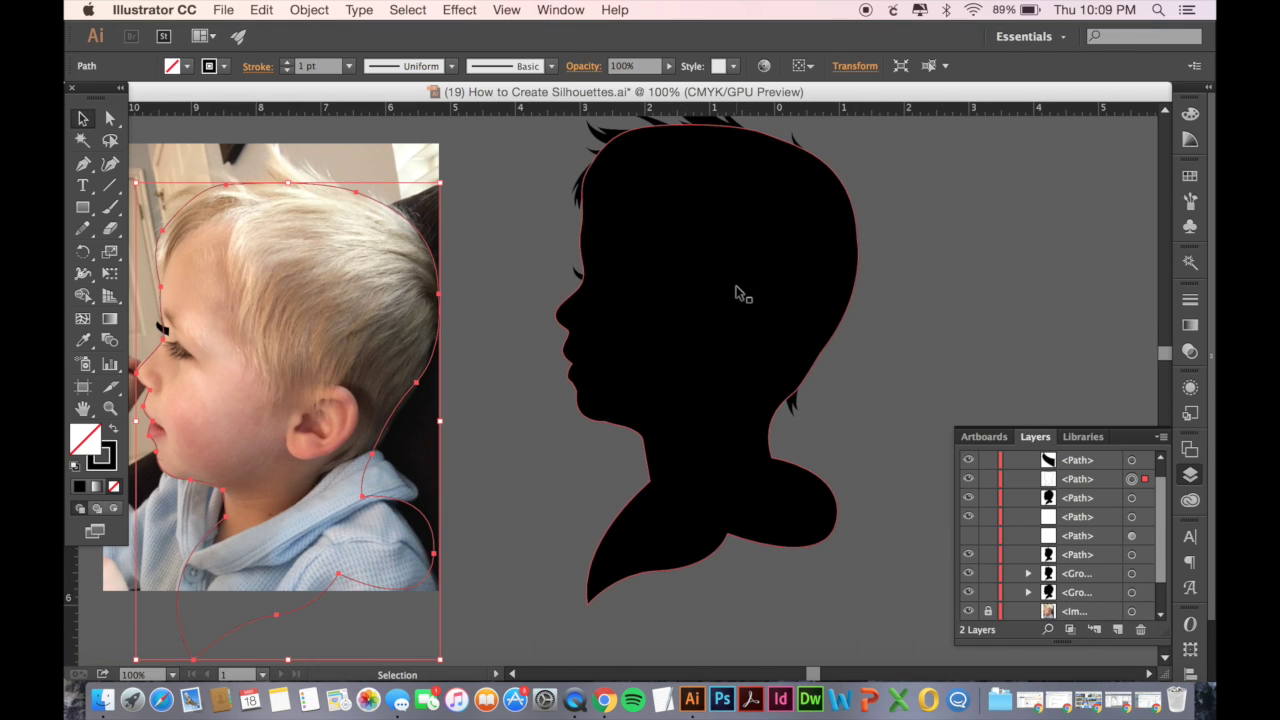
click(737, 291)
scroll(645, 344, right, 2)
scroll(645, 344, up, 1)
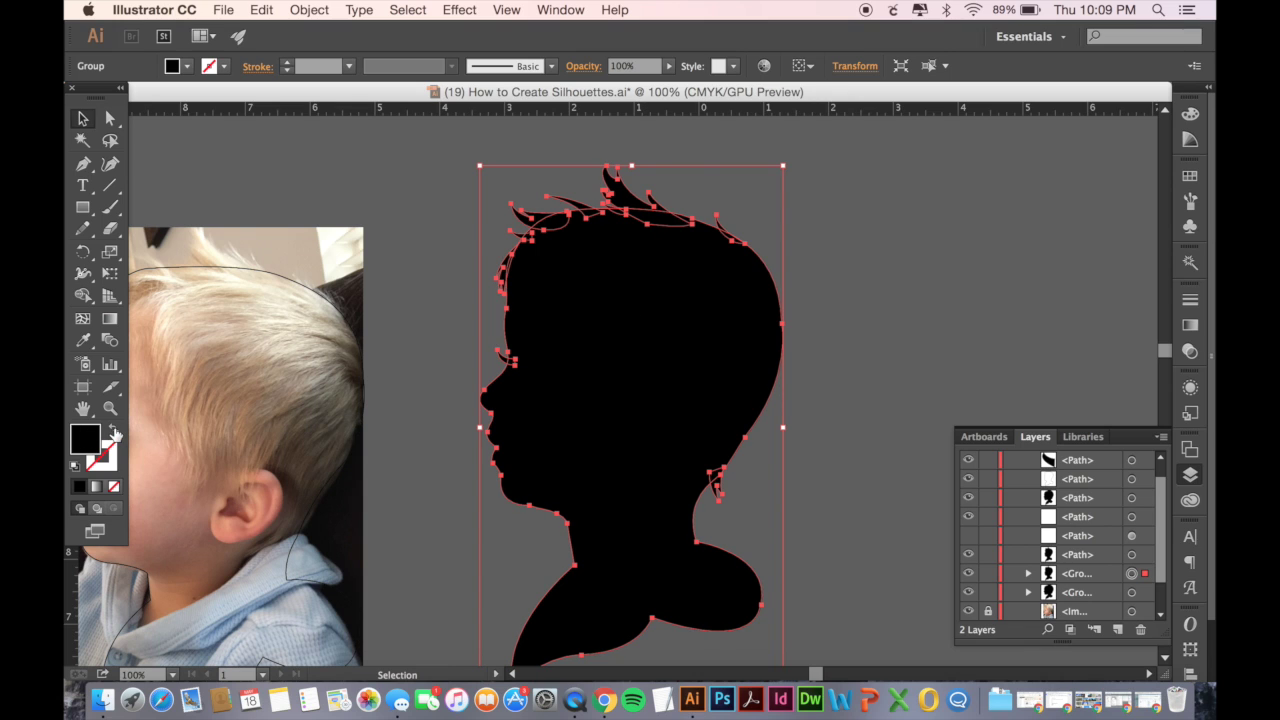
click(113, 430)
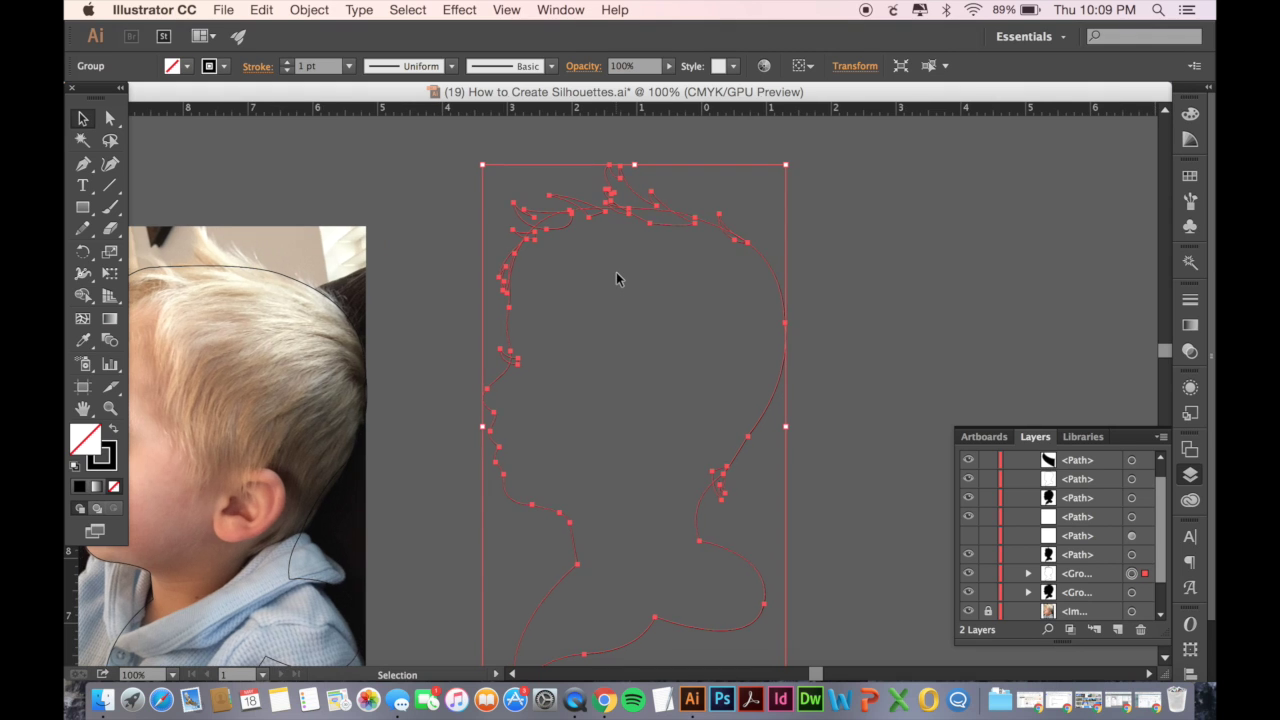
scroll(616, 272, left, 2)
scroll(616, 272, down, 1)
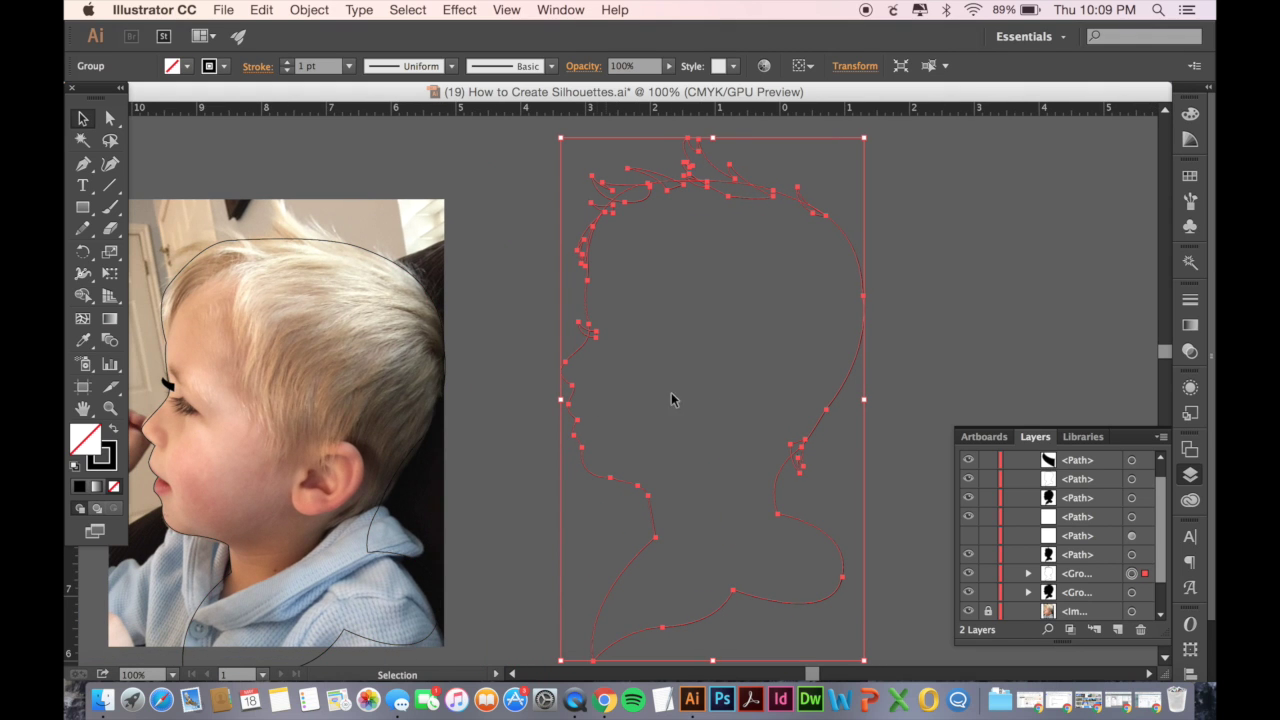
scroll(750, 420, right, 1)
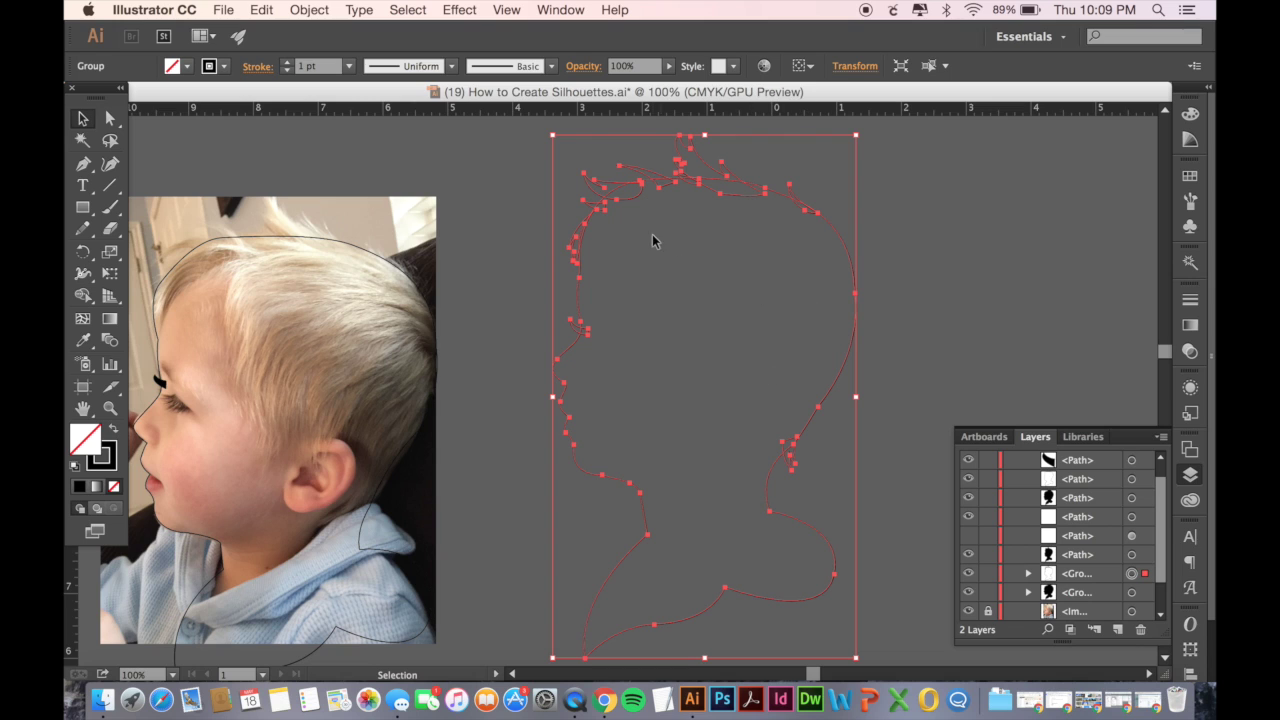
click(116, 434)
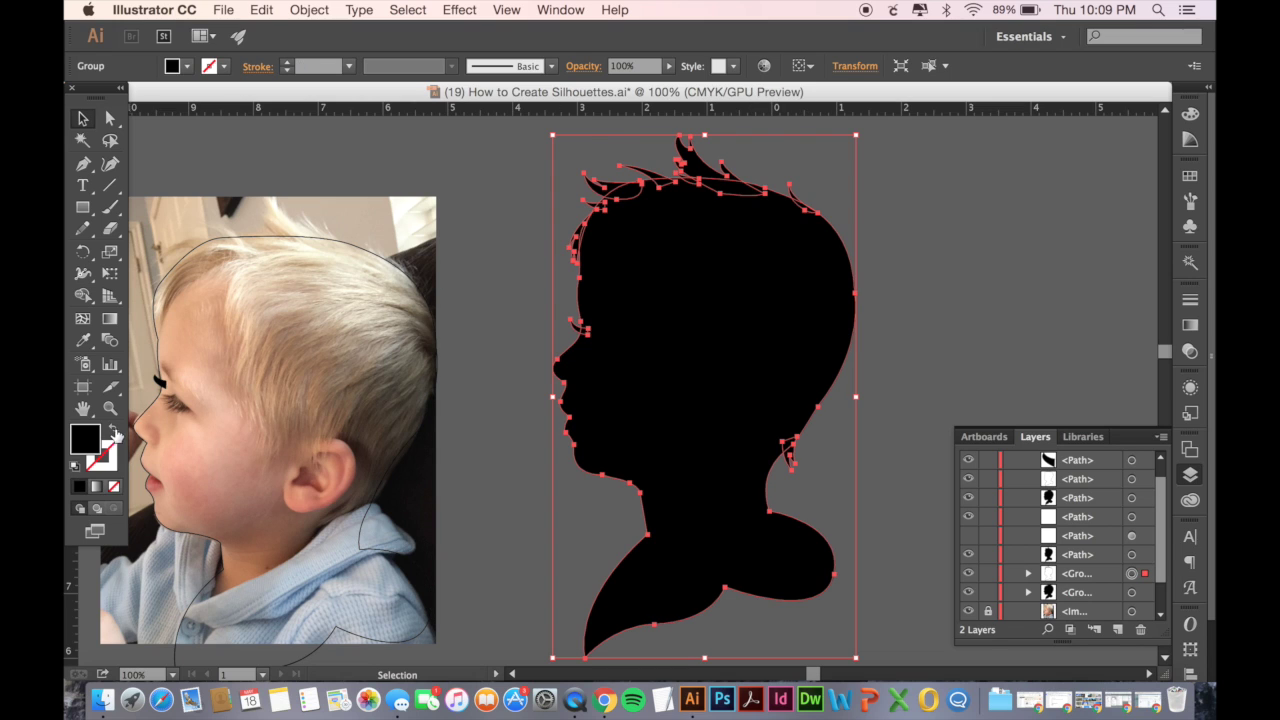
click(464, 360)
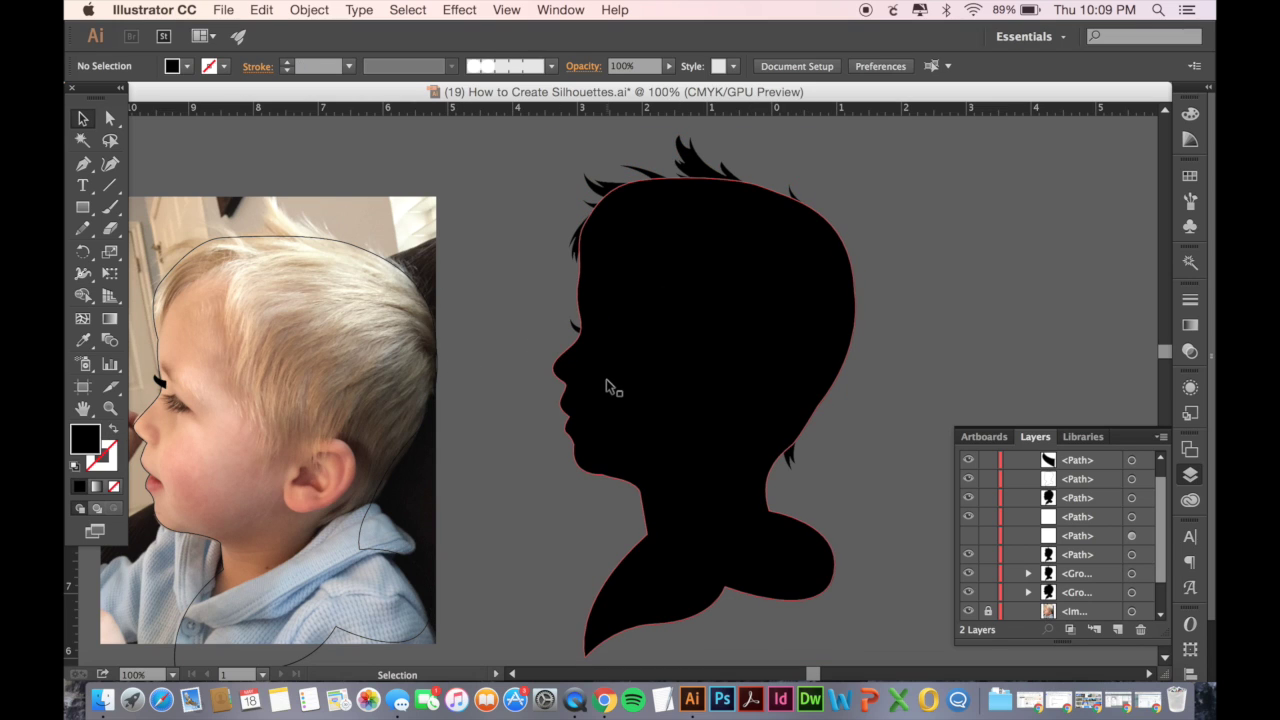
- Examine the blank artboard and the sample composition of two overlapping silhouettes beside it
key(super+minus)
key(super+minus)
key(w)
scroll(604, 378, down, 2)
scroll(604, 378, right, 1)
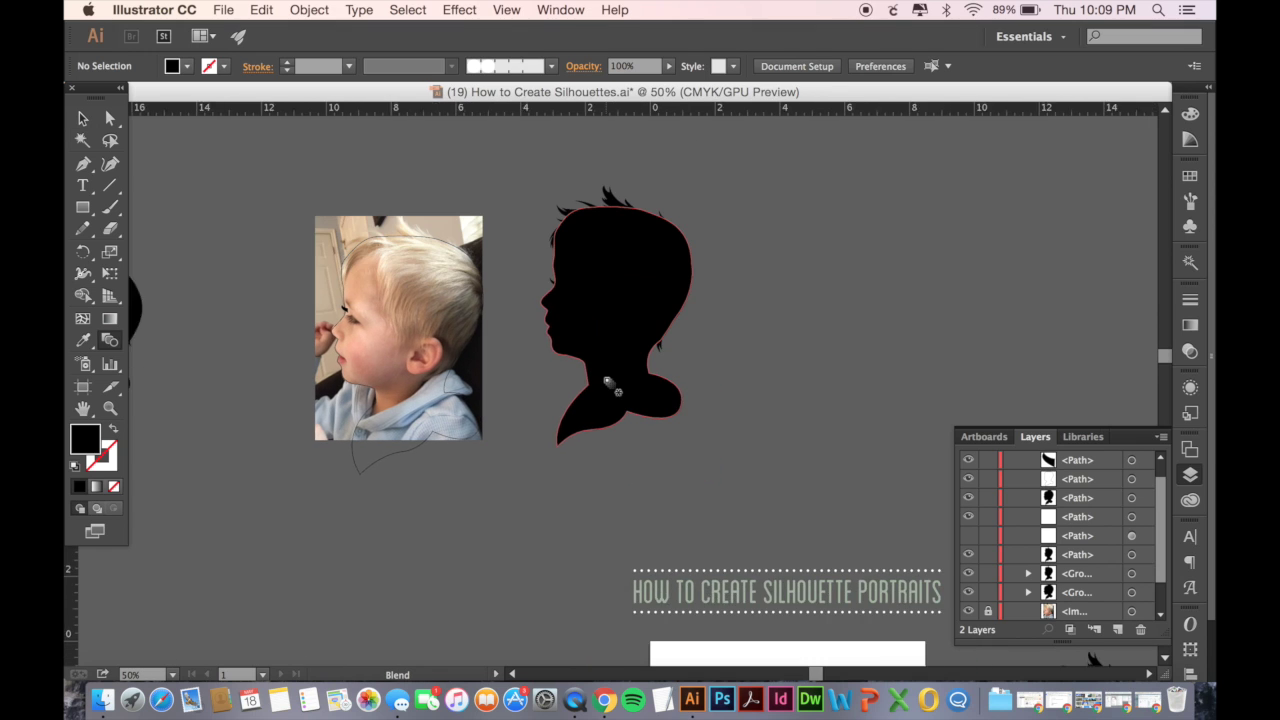
key(v)
scroll(709, 391, down, 10)
scroll(709, 391, right, 4)
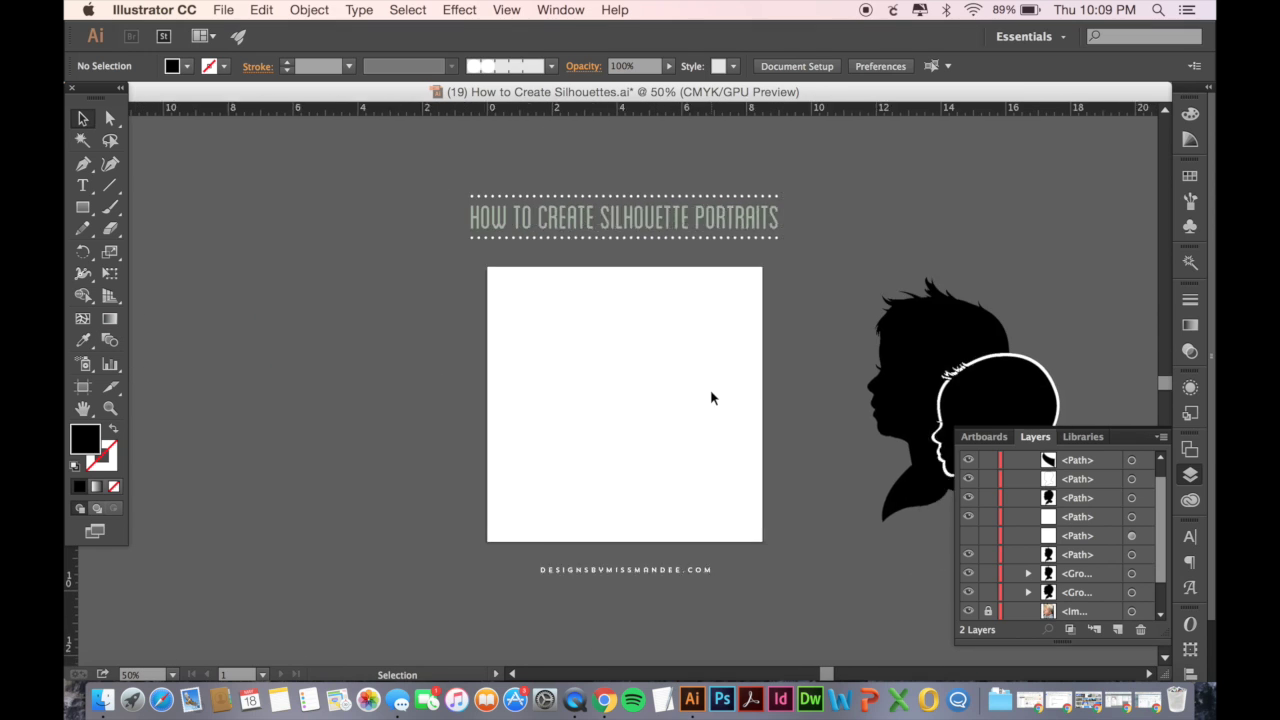
scroll(711, 397, right, 3)
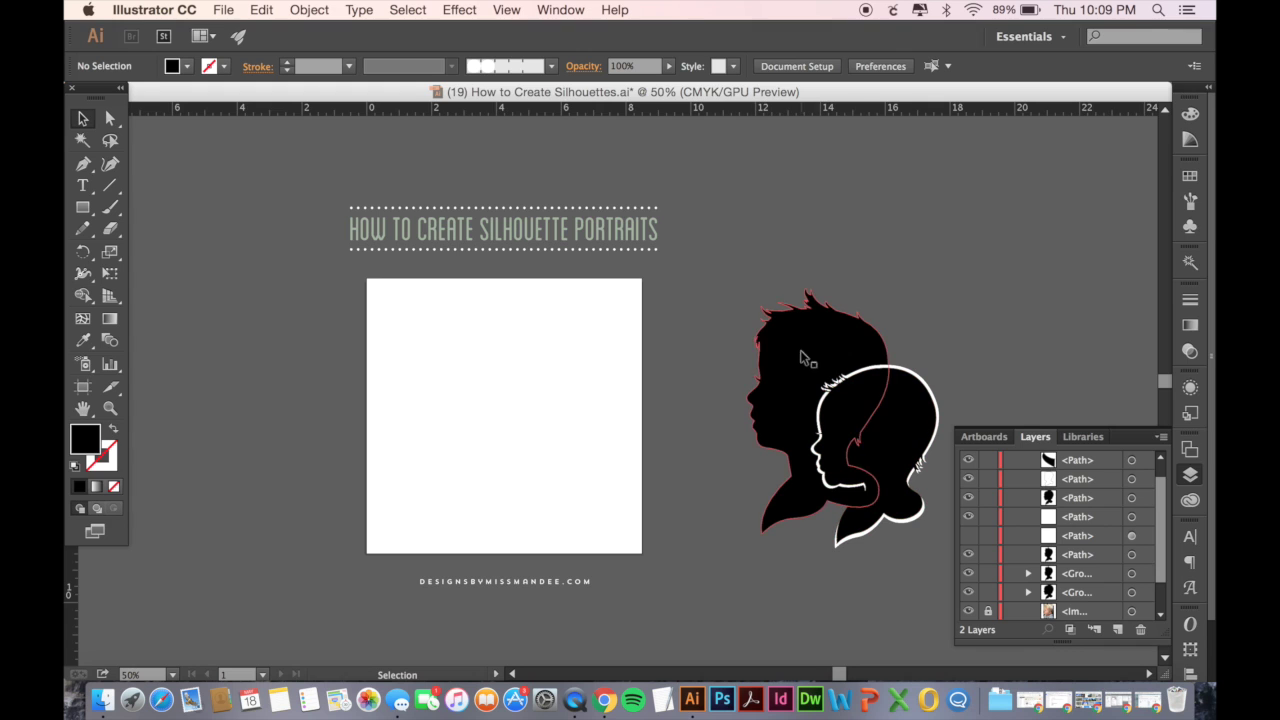
drag(717, 355, 770, 395)
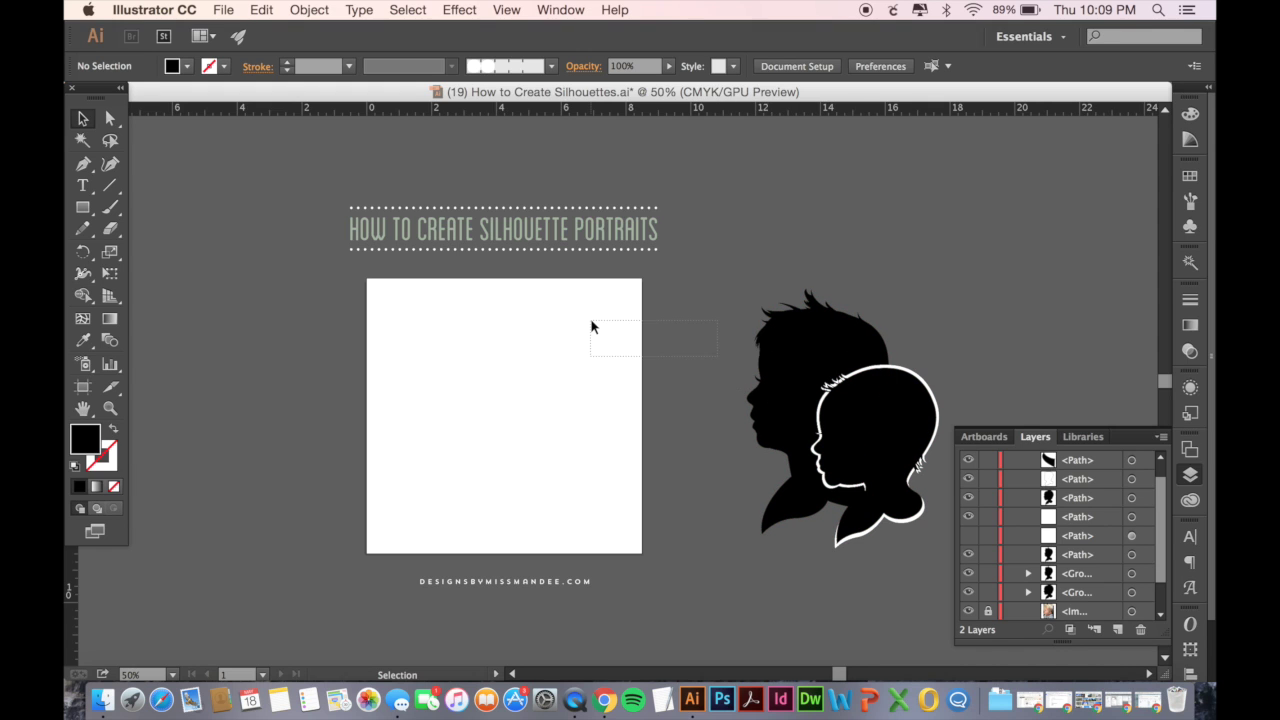
drag(591, 325, 591, 325)
scroll(591, 325, up, 10)
scroll(591, 325, left, 10)
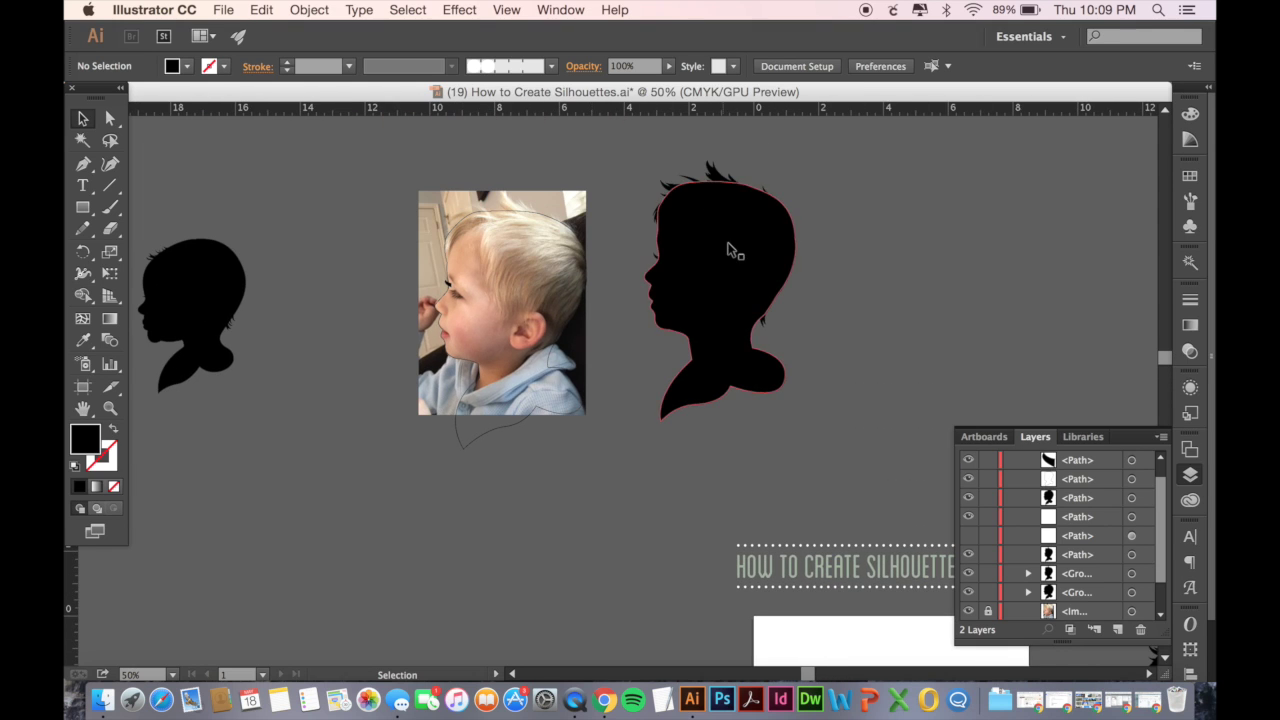
- Select both finished silhouette groups on either side of the photo and move them together down toward the artboard
click(730, 250)
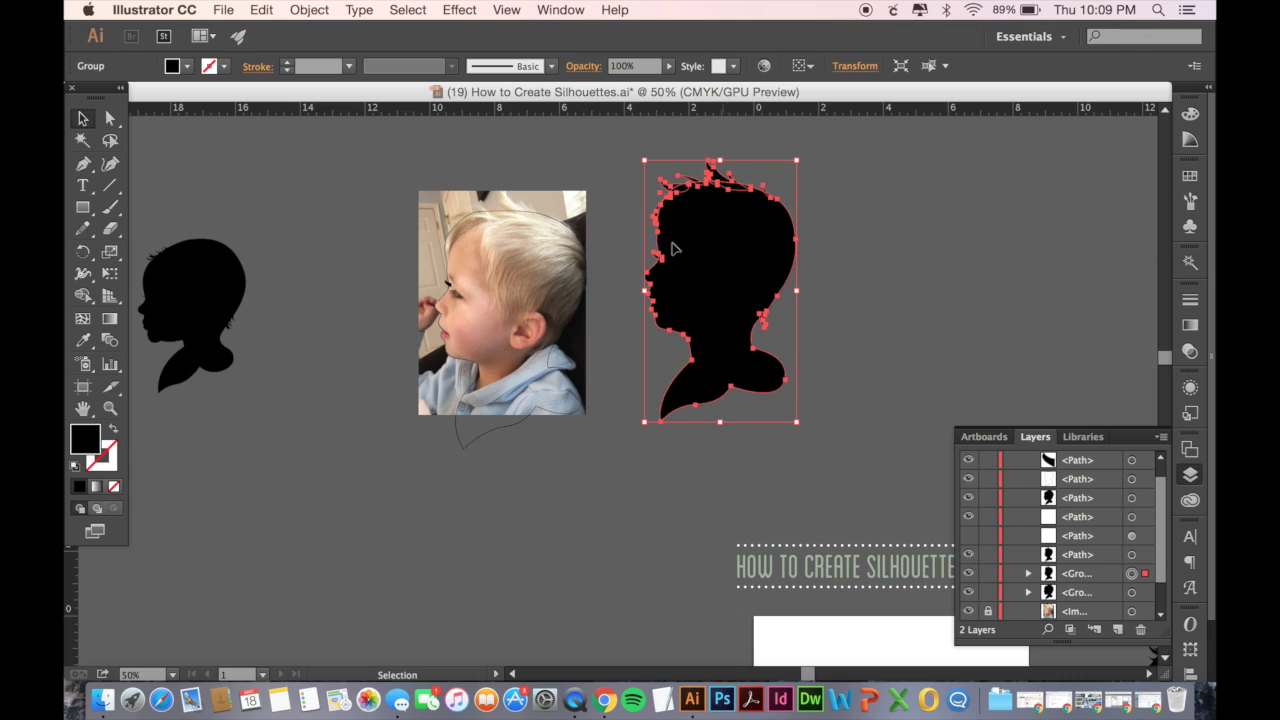
shift+click(195, 309)
key(a)
key(v)
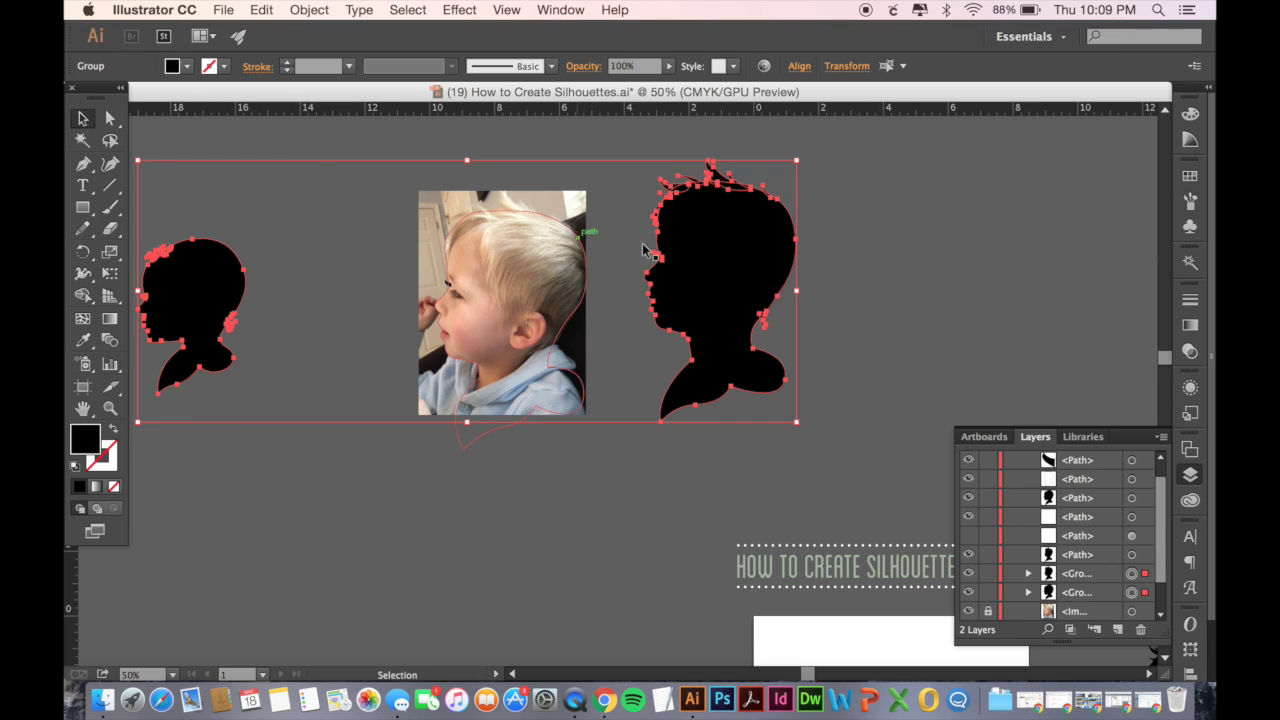
drag(688, 250, 704, 552)
scroll(704, 552, down, 6)
scroll(704, 552, right, 4)
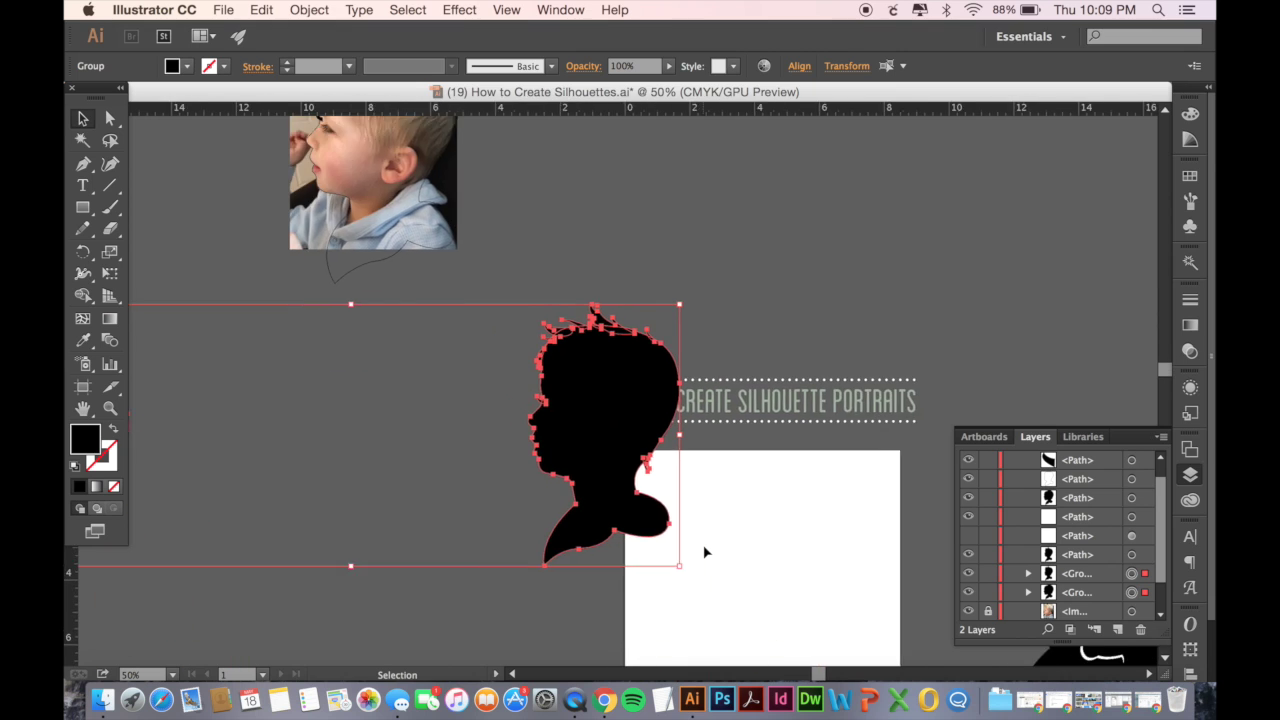
scroll(687, 462, down, 3)
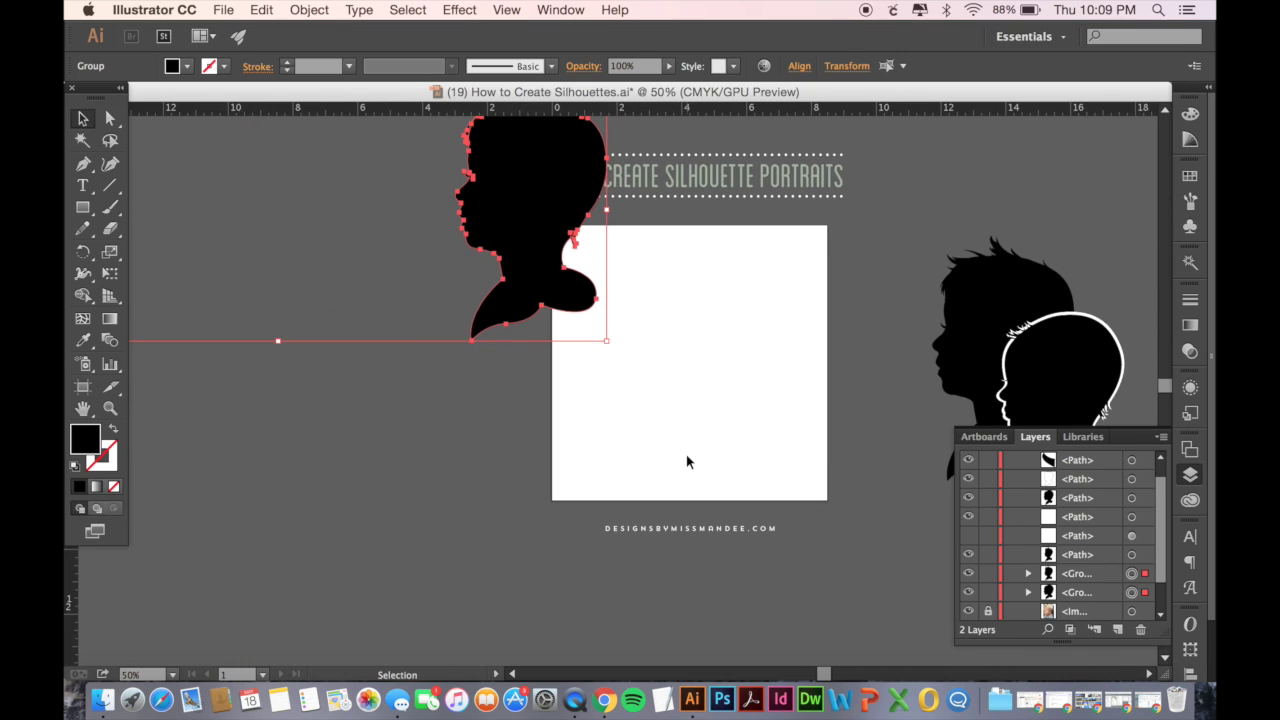
scroll(683, 446, up, 3)
- Move the larger silhouette with the spiky hair onto the left part of the white artboard
click(683, 446)
click(489, 215)
drag(489, 214, 612, 357)
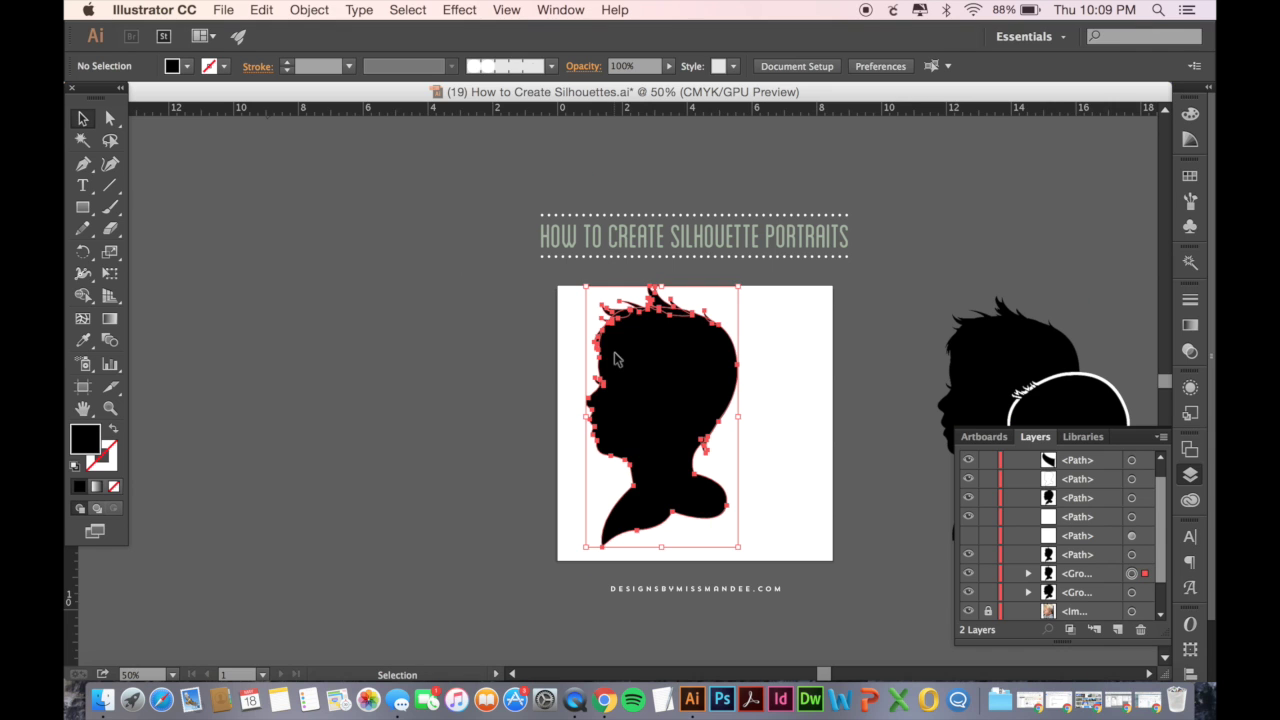
click(456, 354)
- Move the smaller silhouette onto the artboard's lower right, overlapping the back of the larger silhouette's neck and shoulder
scroll(456, 354, left, 5)
scroll(456, 354, up, 1)
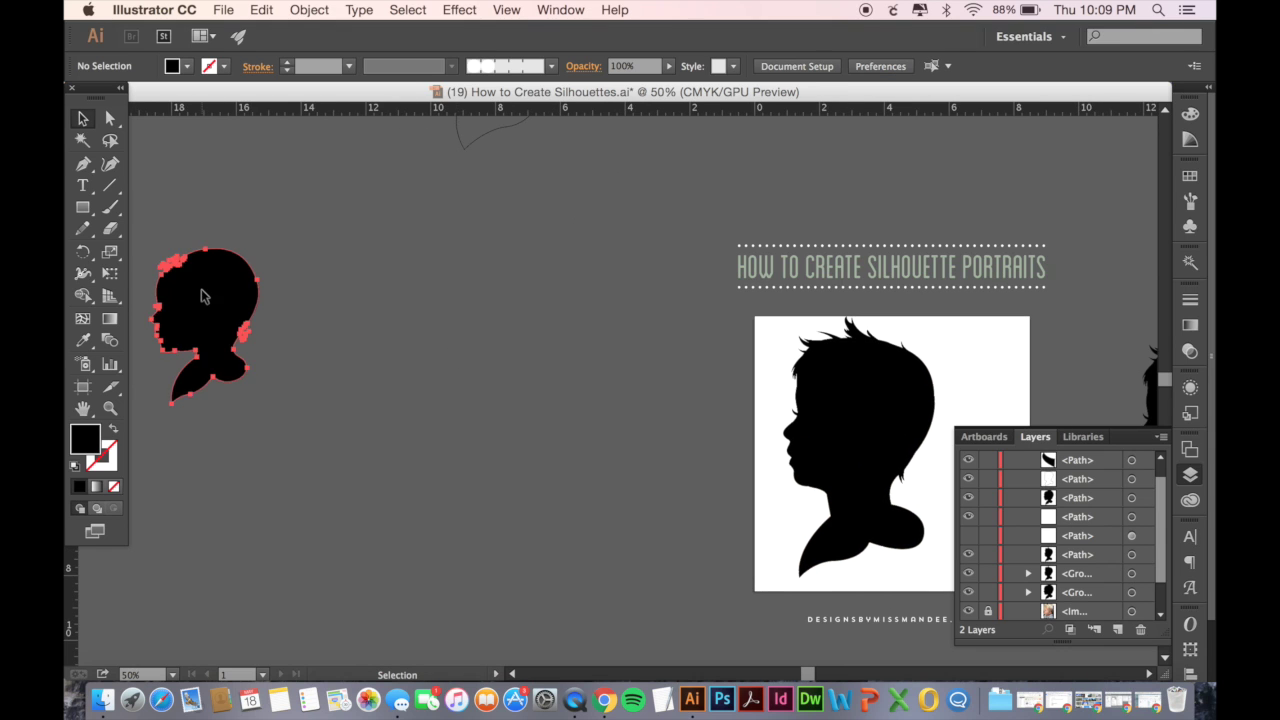
drag(206, 295, 690, 478)
scroll(660, 478, right, 5)
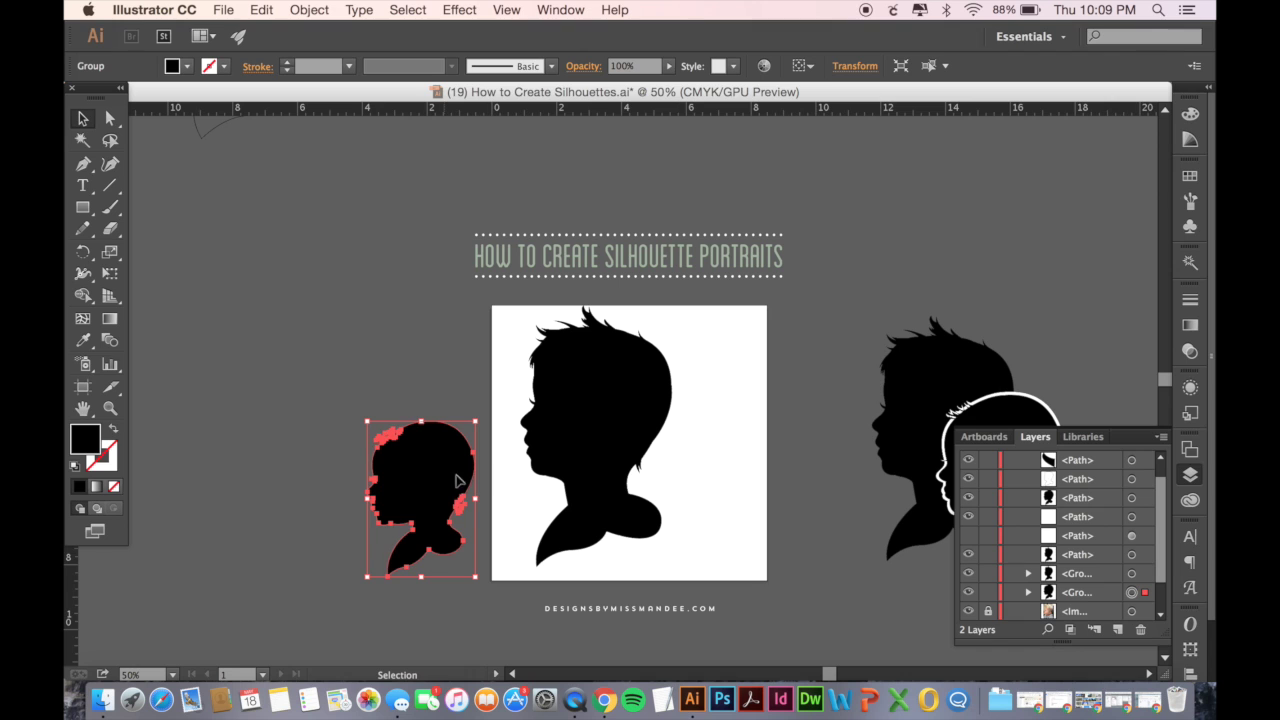
drag(456, 481, 728, 470)
scroll(727, 469, right, 3)
scroll(727, 469, down, 1)
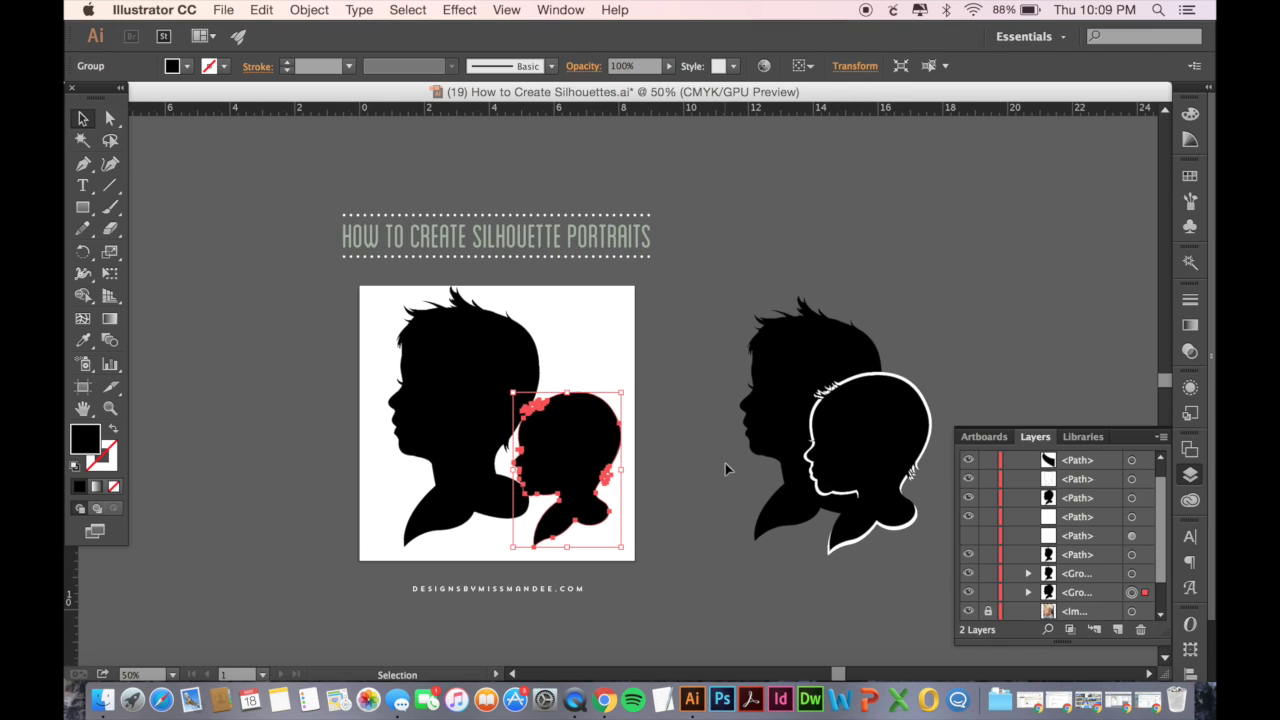
- Scale the larger silhouette down proportionally about its centre, and move the smaller silhouette up slightly within the artboard
scroll(727, 469, down, 1)
click(451, 400)
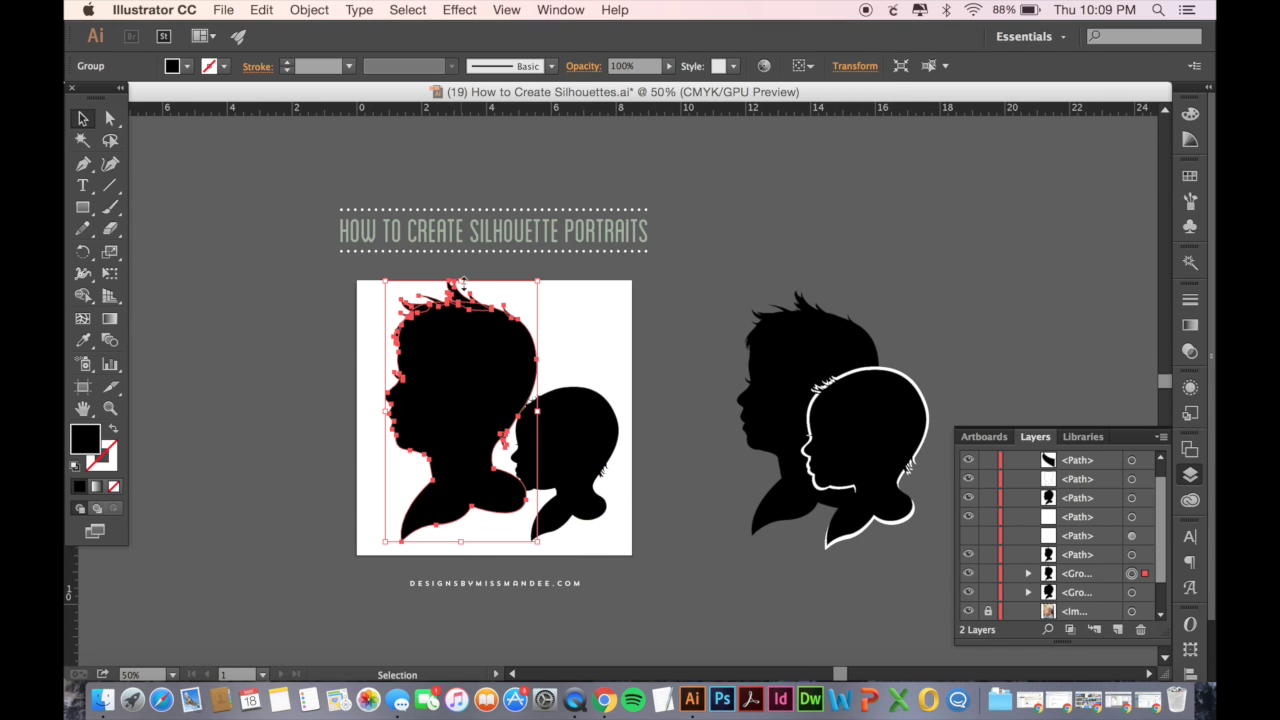
drag(462, 284, 463, 303)
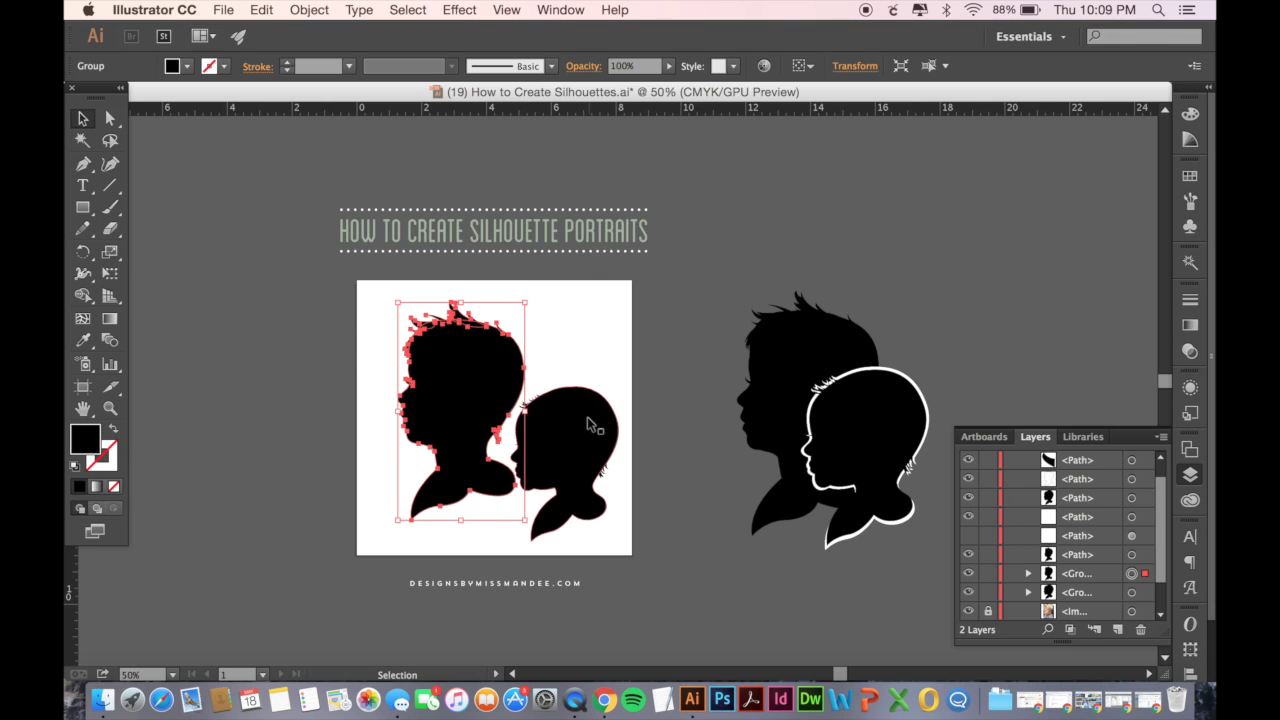
mouse_move(586, 420)
mouse_down()
mouse_move(575, 410)
mouse_move(608, 414)
mouse_up()
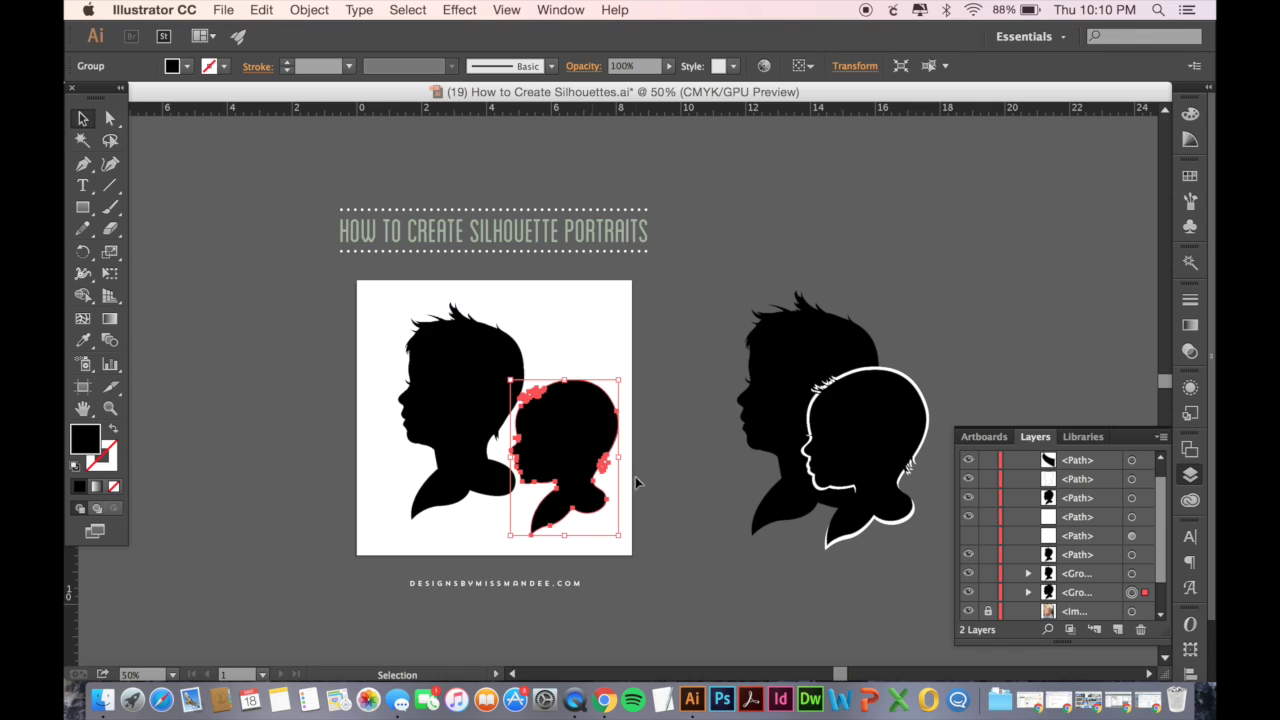
- Scale the smaller silhouette down proportionally and move it to the artboard's lower right, clear of the larger silhouette
drag(621, 537, 603, 512)
drag(575, 436, 556, 445)
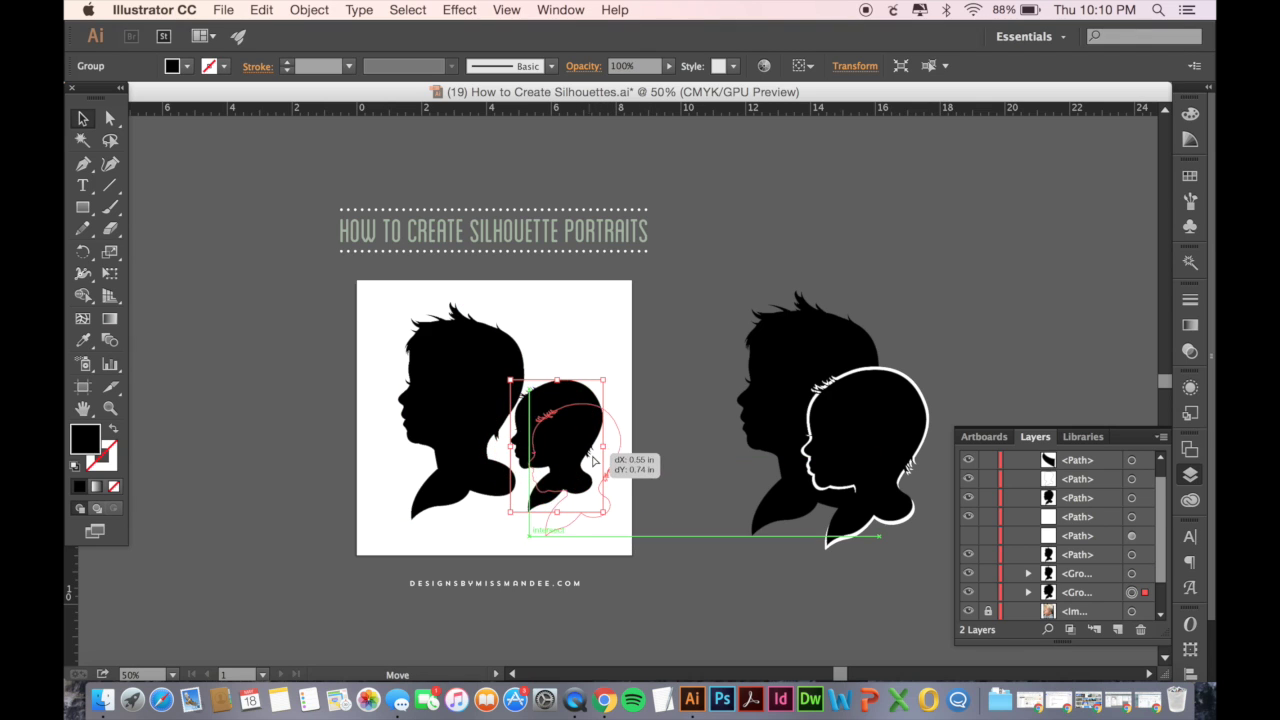
drag(593, 460, 594, 472)
click(501, 534)
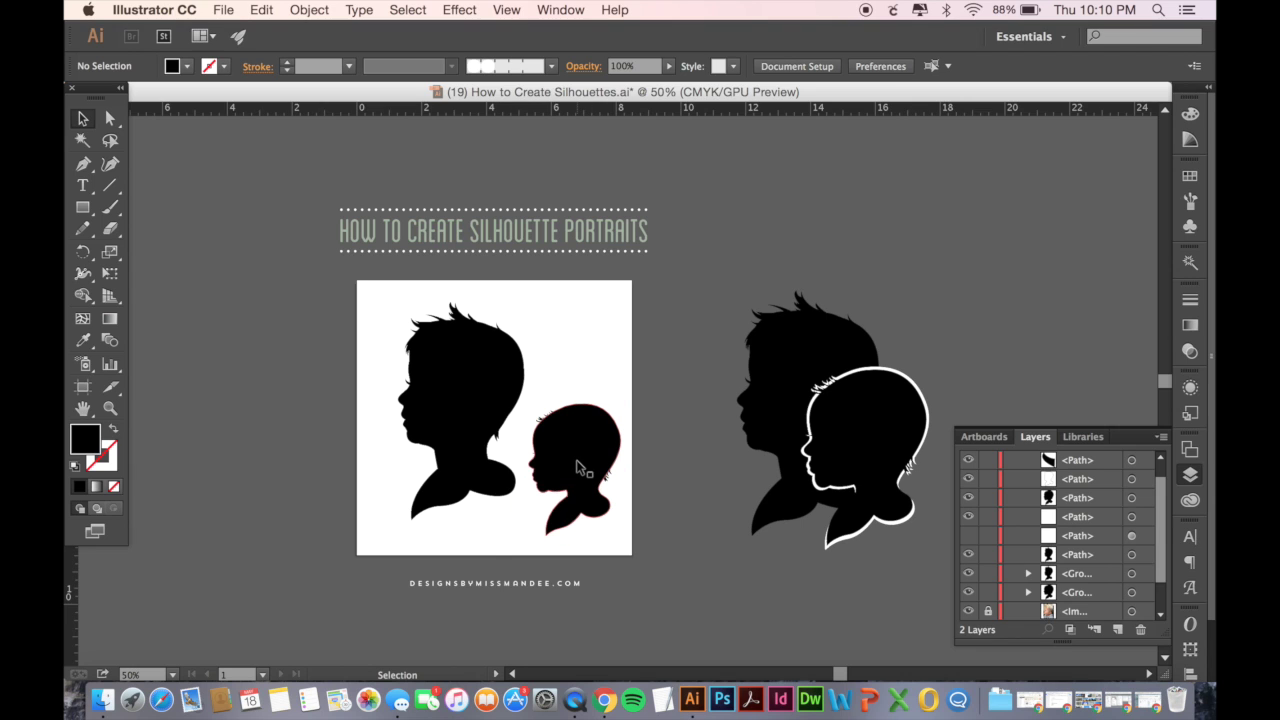
- Move the smaller silhouette about 2.05 in left and 0.51 in up so it overlaps the larger silhouette's neck
drag(565, 455, 501, 438)
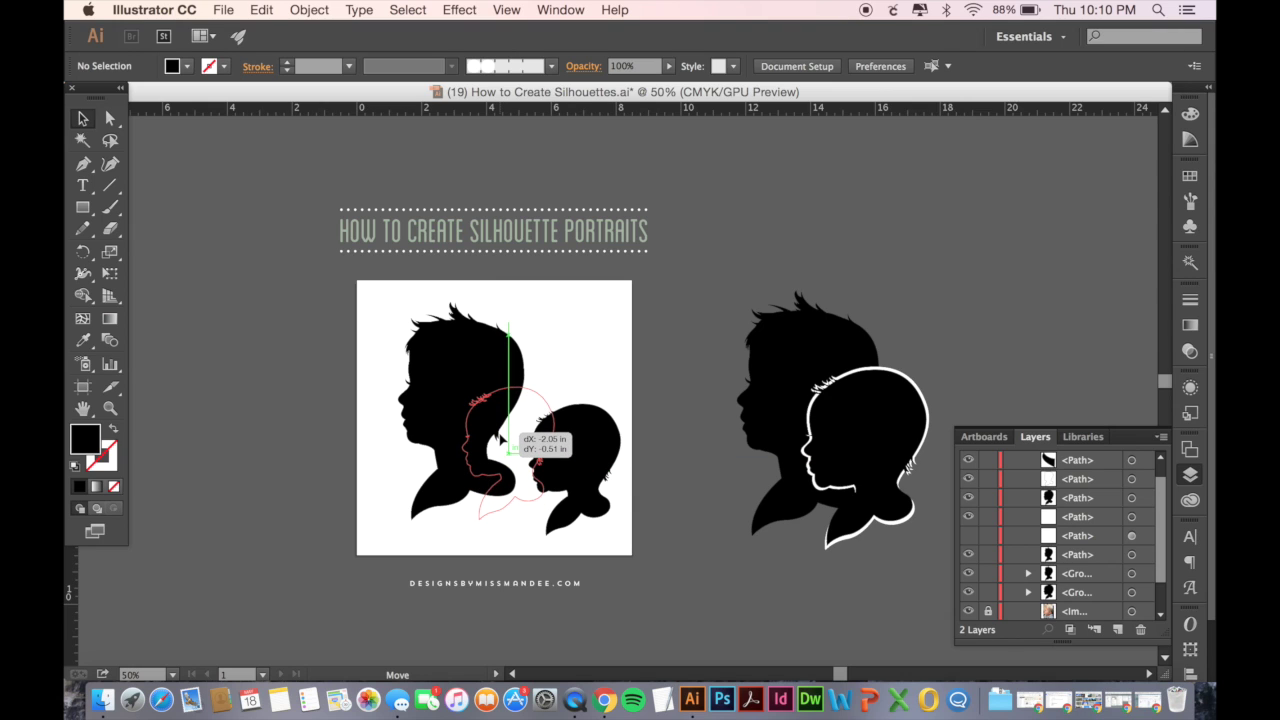
drag(501, 438, 501, 438)
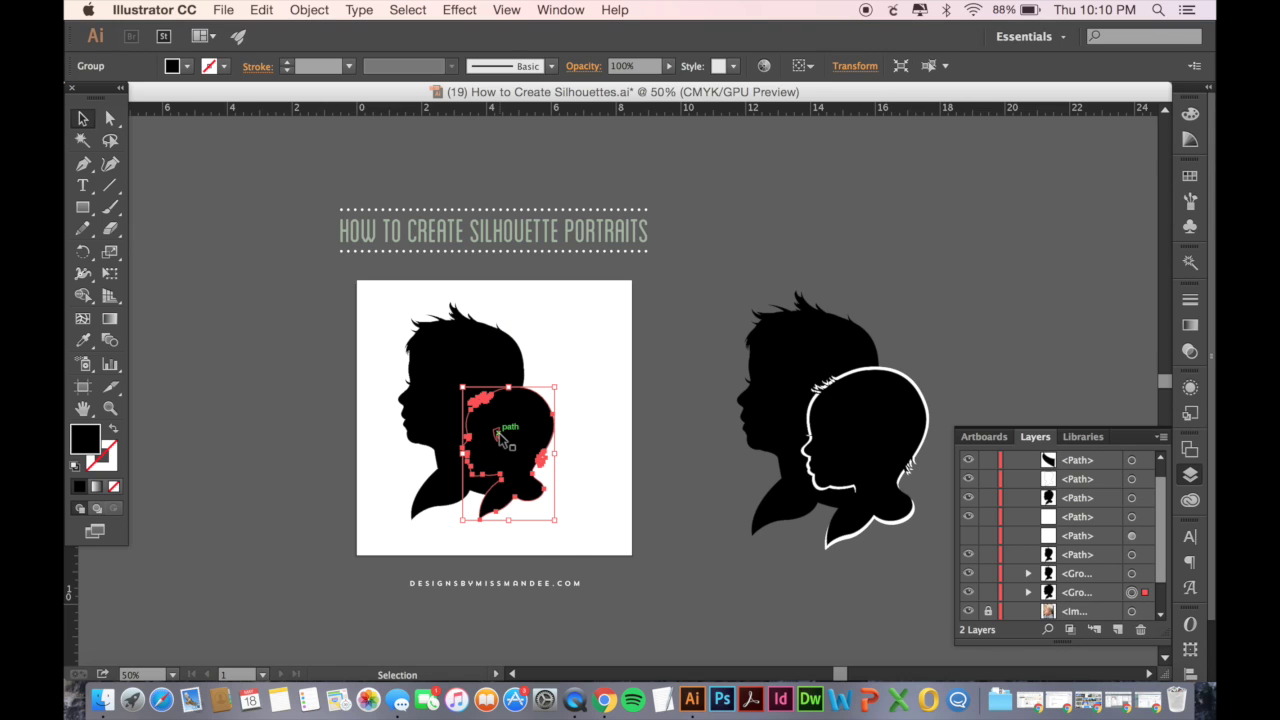
click(587, 419)
- Copy the smaller silhouette and paste the duplicate in back, directly behind the original
click(510, 437)
key(super+plus)
scroll(541, 438, down, 2)
scroll(541, 438, left, 2)
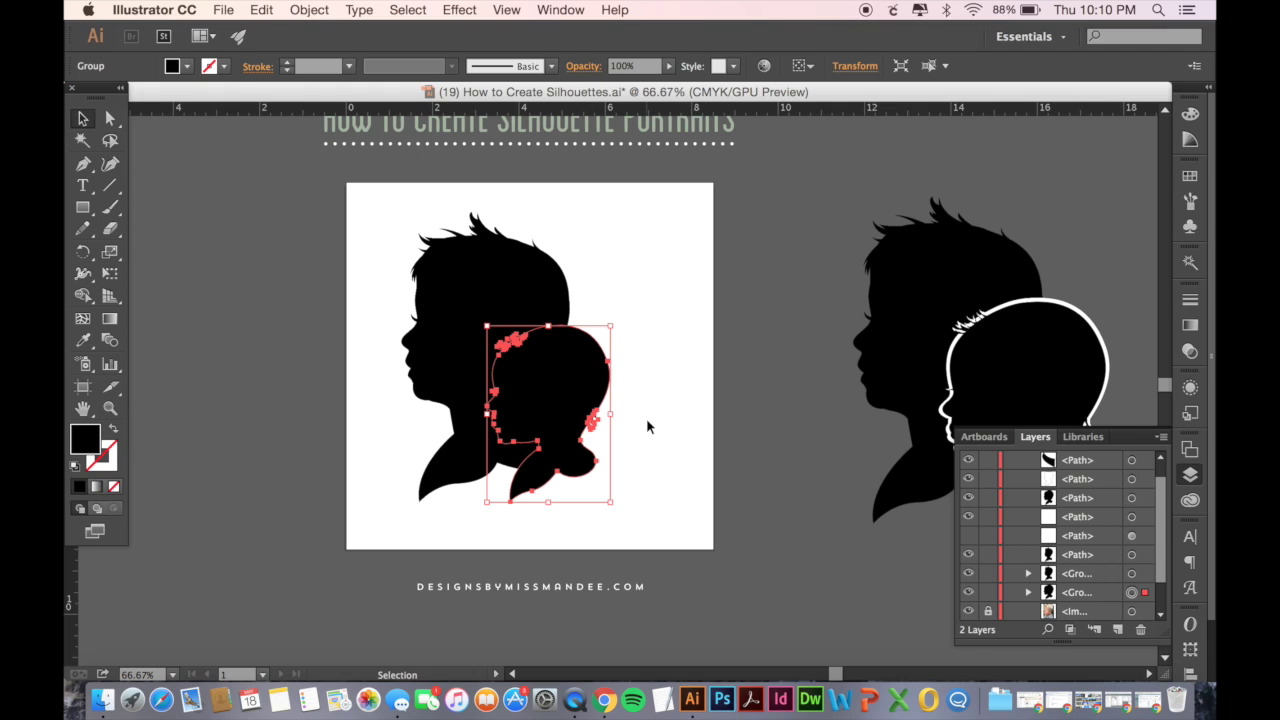
key(a)
key(v)
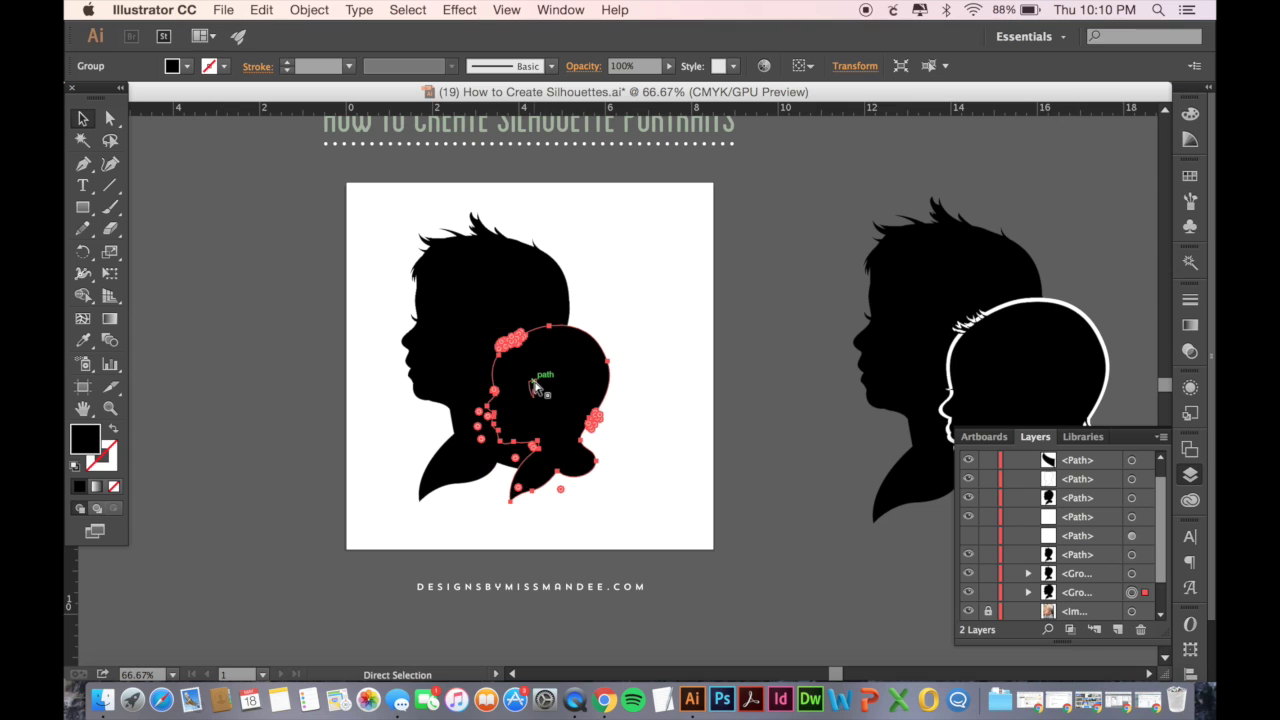
key(super+b)
click(262, 9)
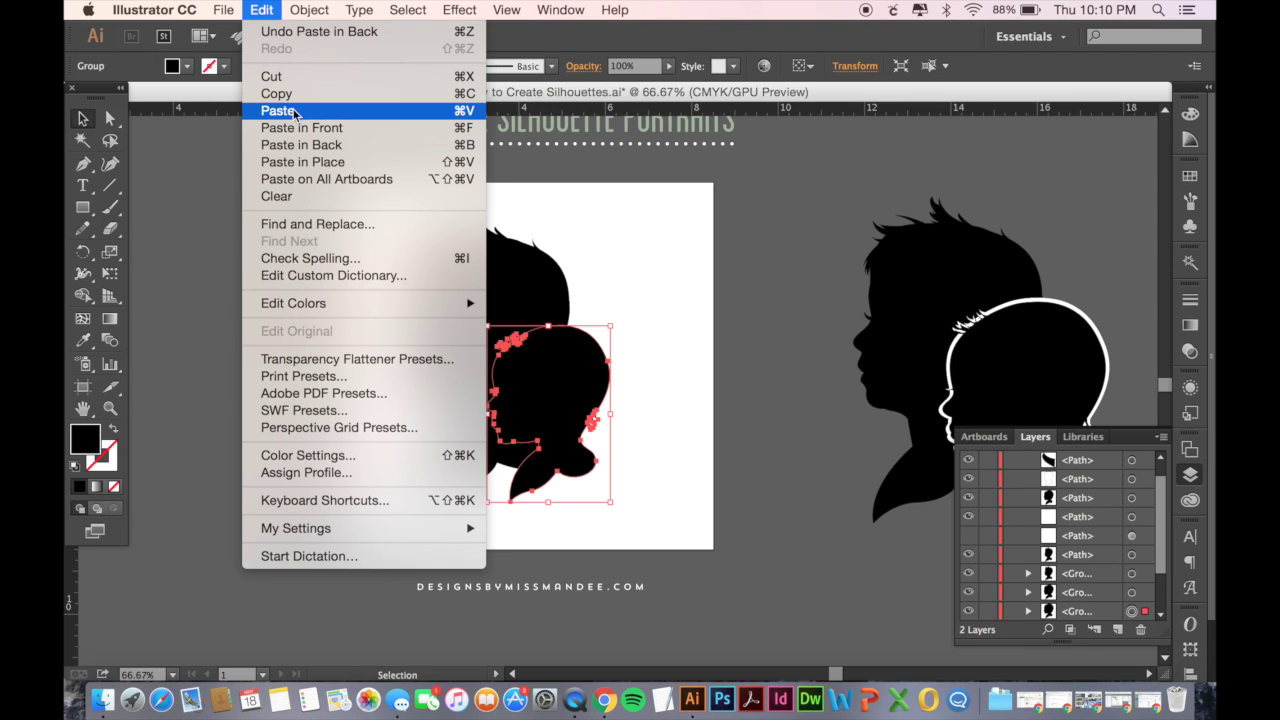
click(696, 340)
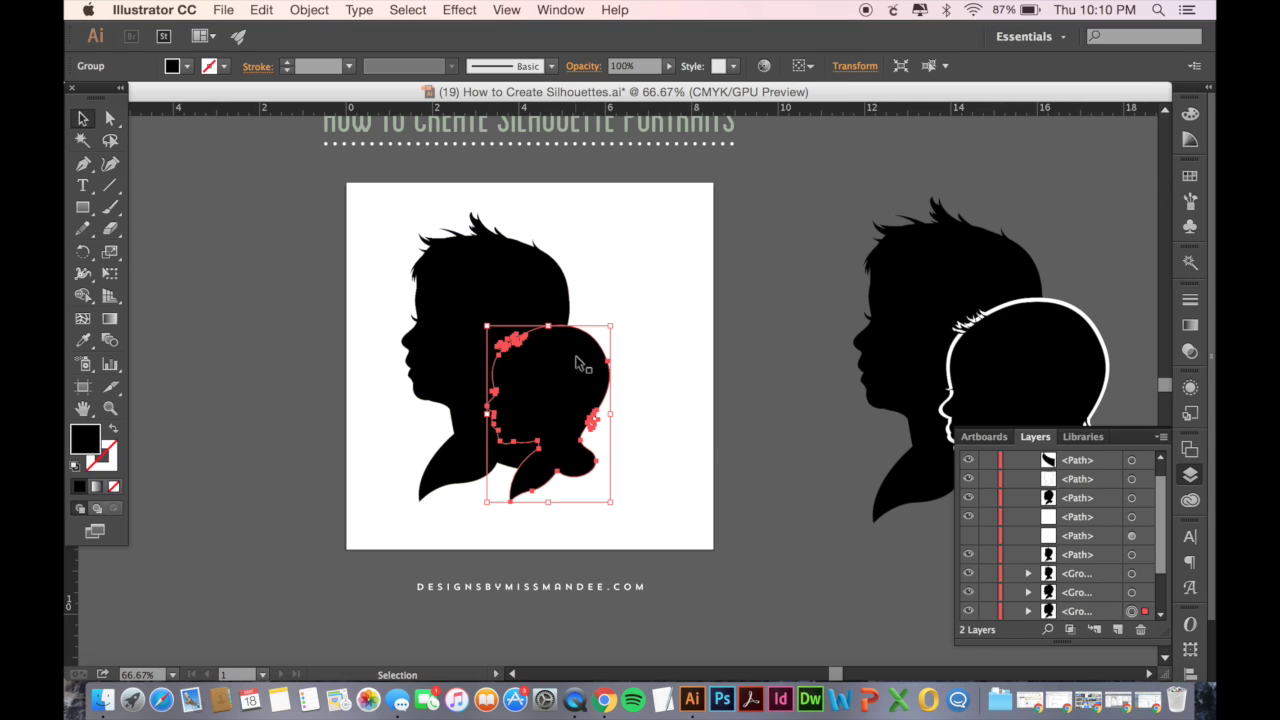
- Fill the rear copy of the smaller silhouette with white sampled from the artboard, and enlarge it slightly about its centre
key(i)
click(673, 318)
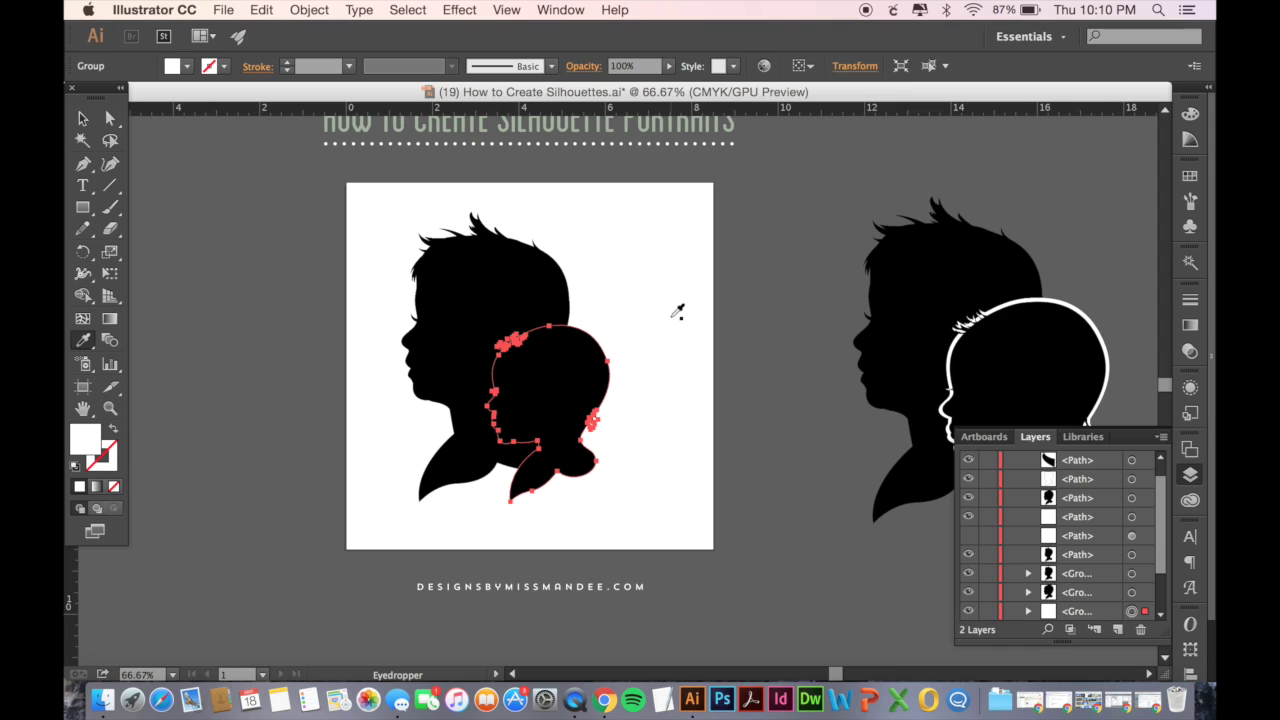
key(v)
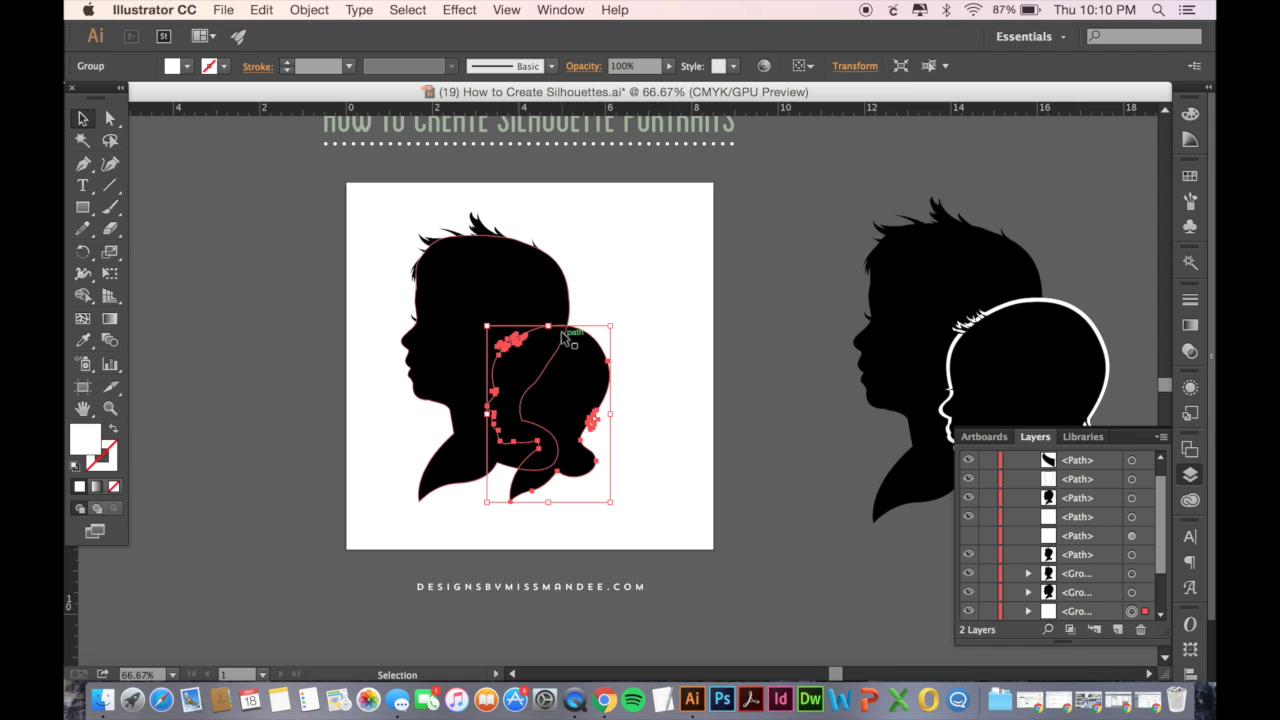
drag(552, 327, 553, 318)
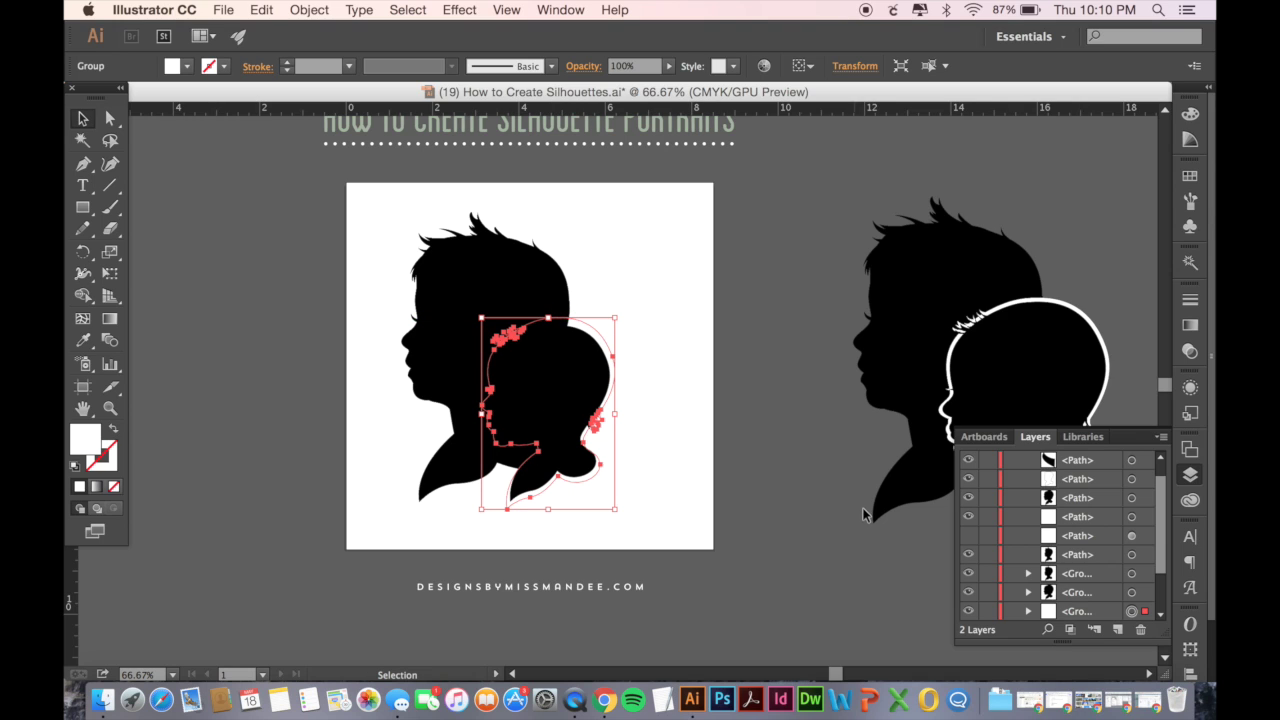
- Select the smaller black silhouette together with its white copy and move both above the larger silhouette in the stacking order
click(1082, 612)
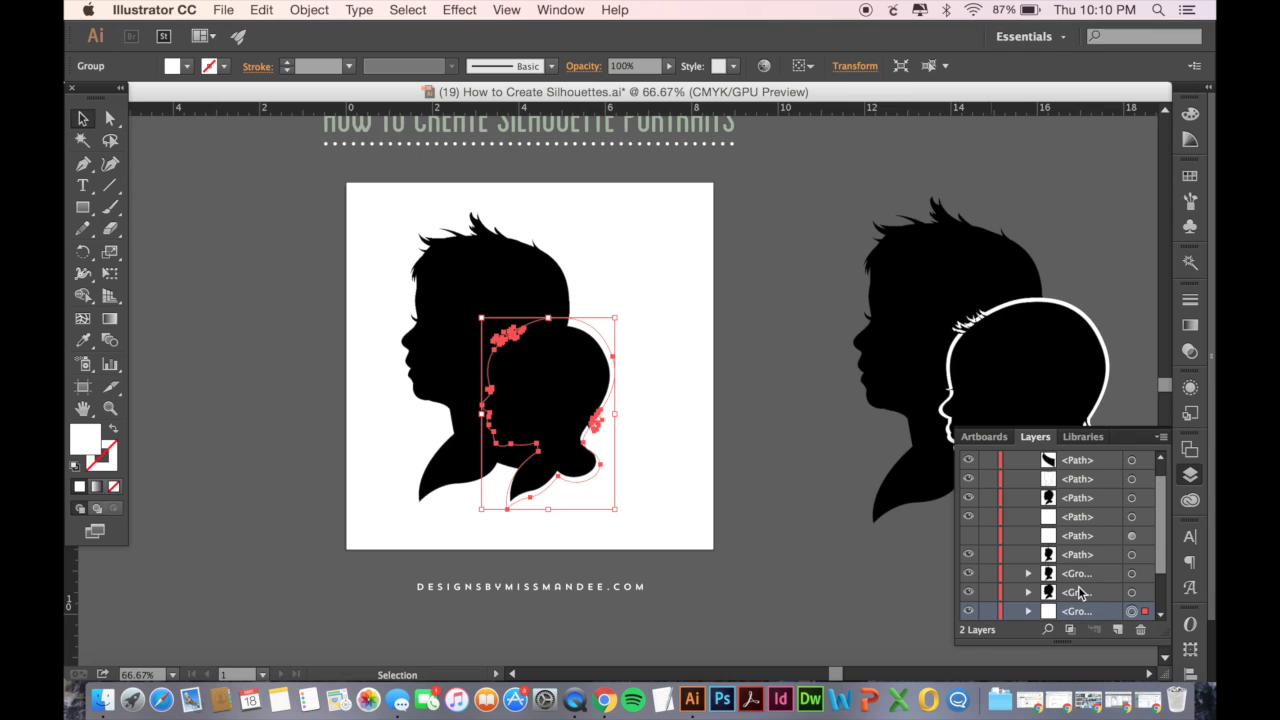
shift+click(1078, 594)
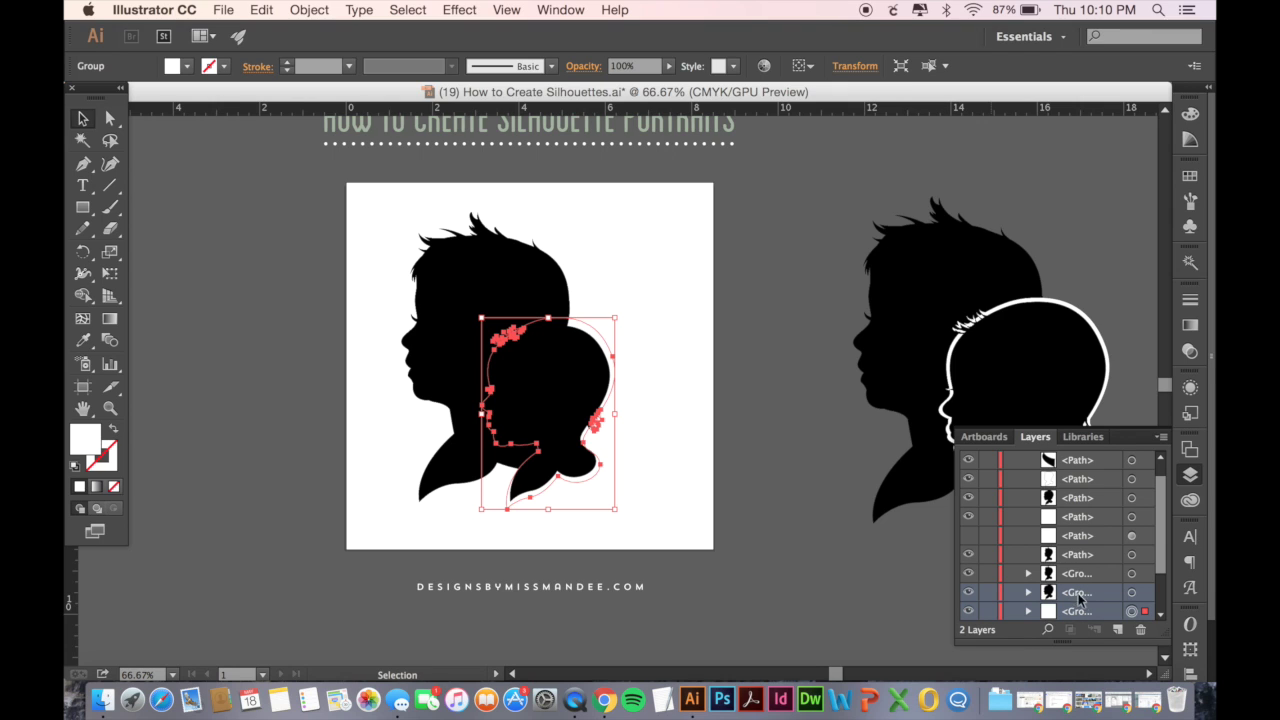
click(485, 277)
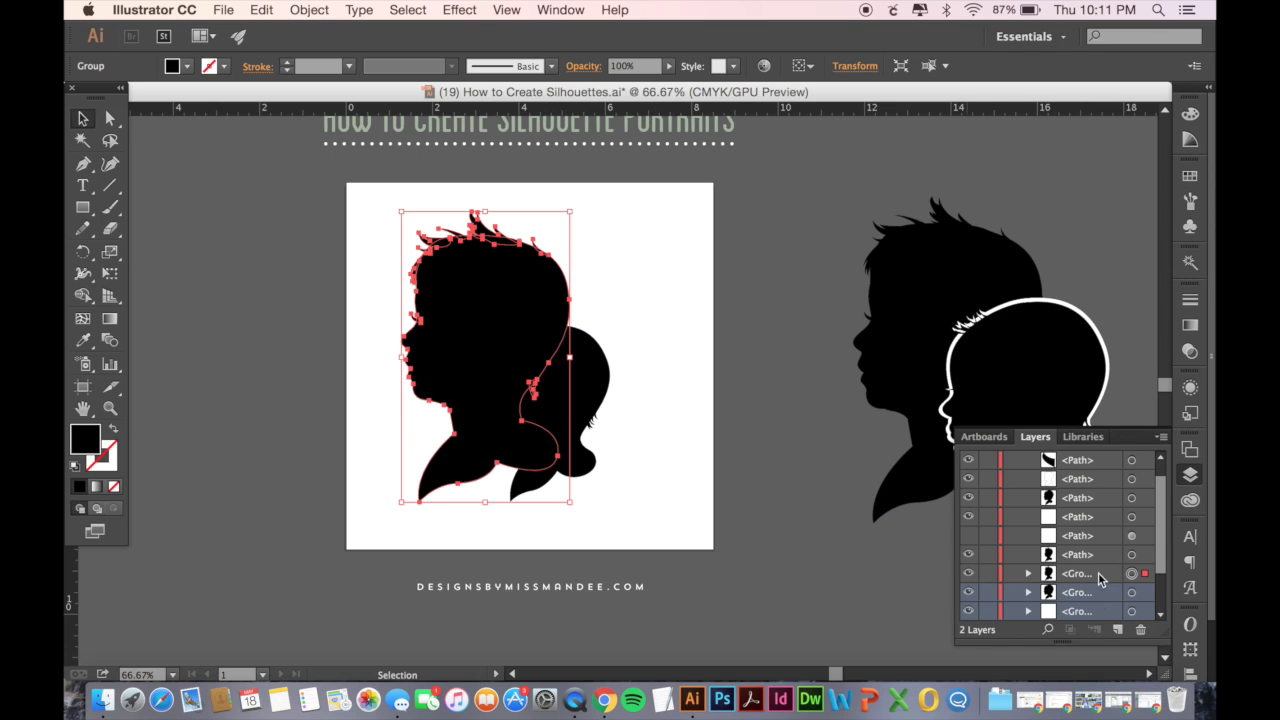
click(605, 338)
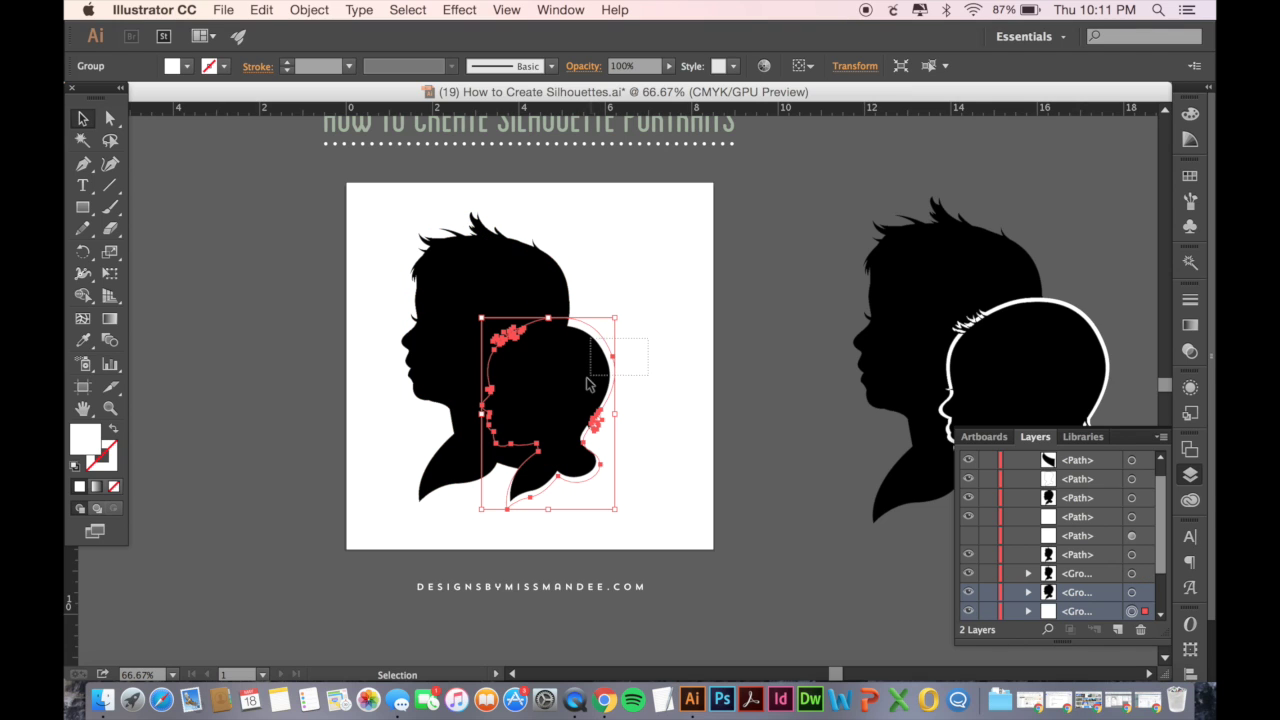
shift+click(1077, 612)
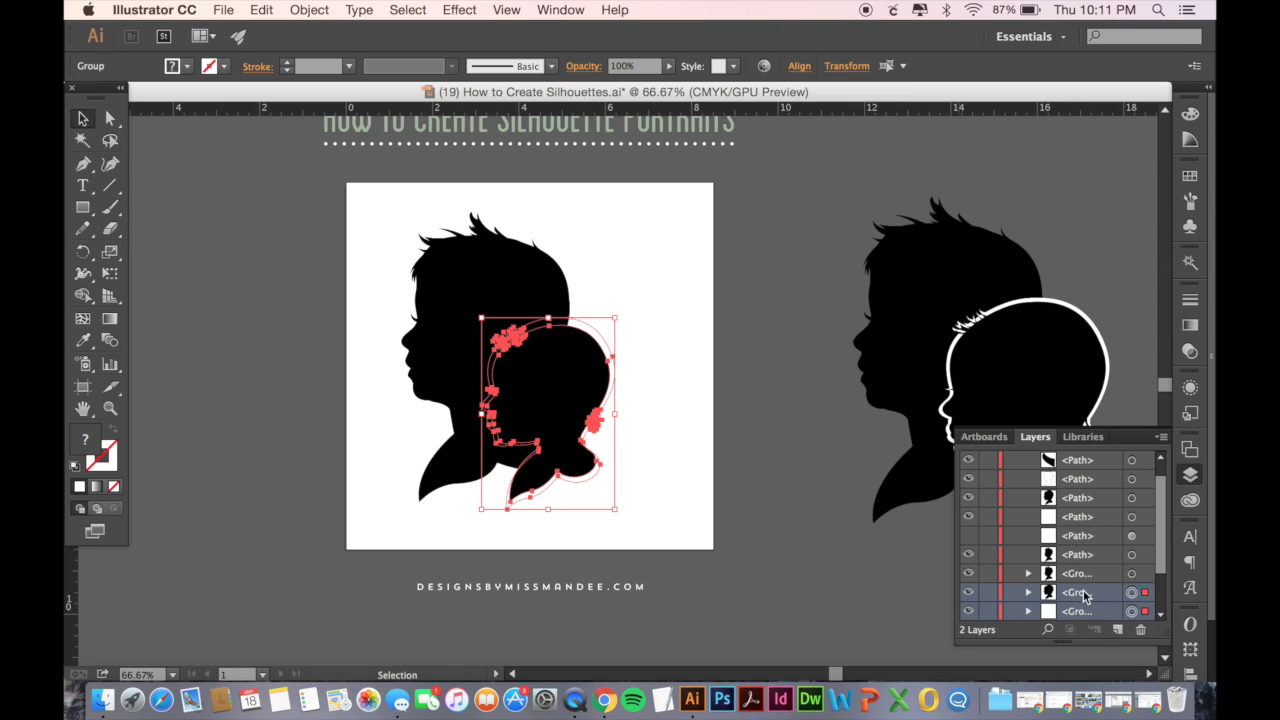
drag(1085, 597, 1085, 570)
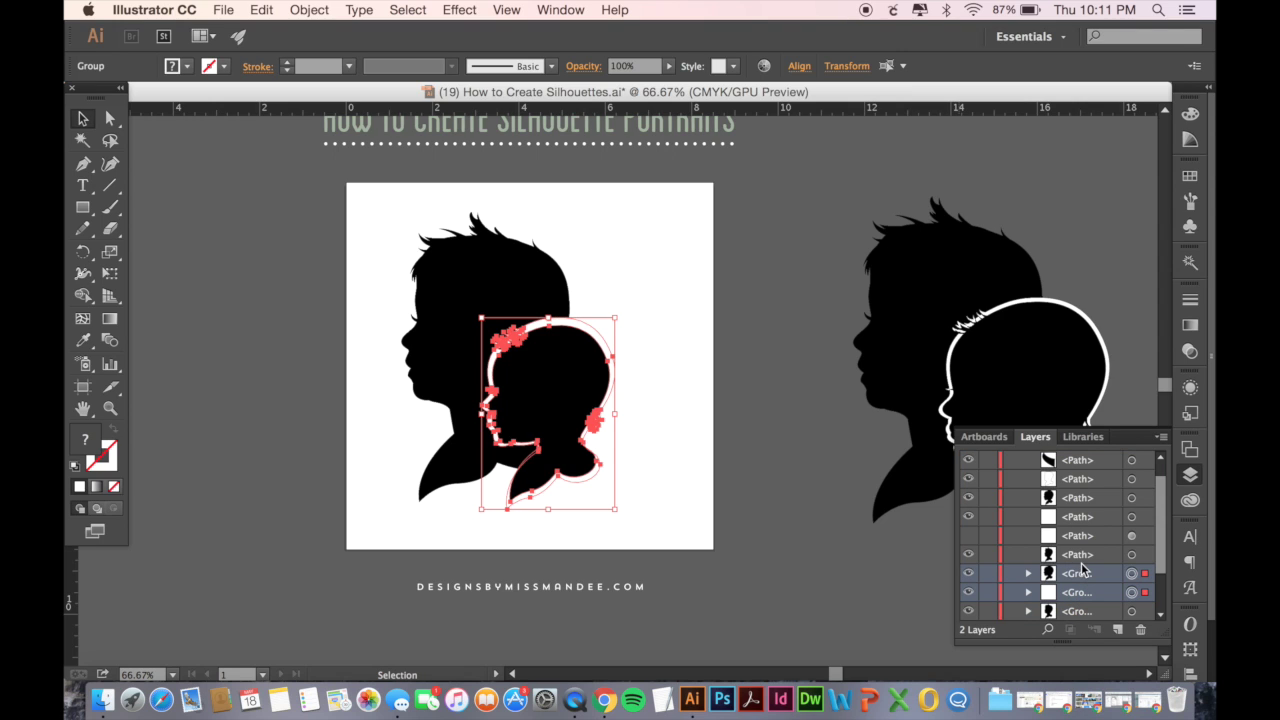
- Nudge the white copy down and shrink it slightly from its lower edge to form an even outline around the smaller silhouette
click(656, 438)
click(553, 318)
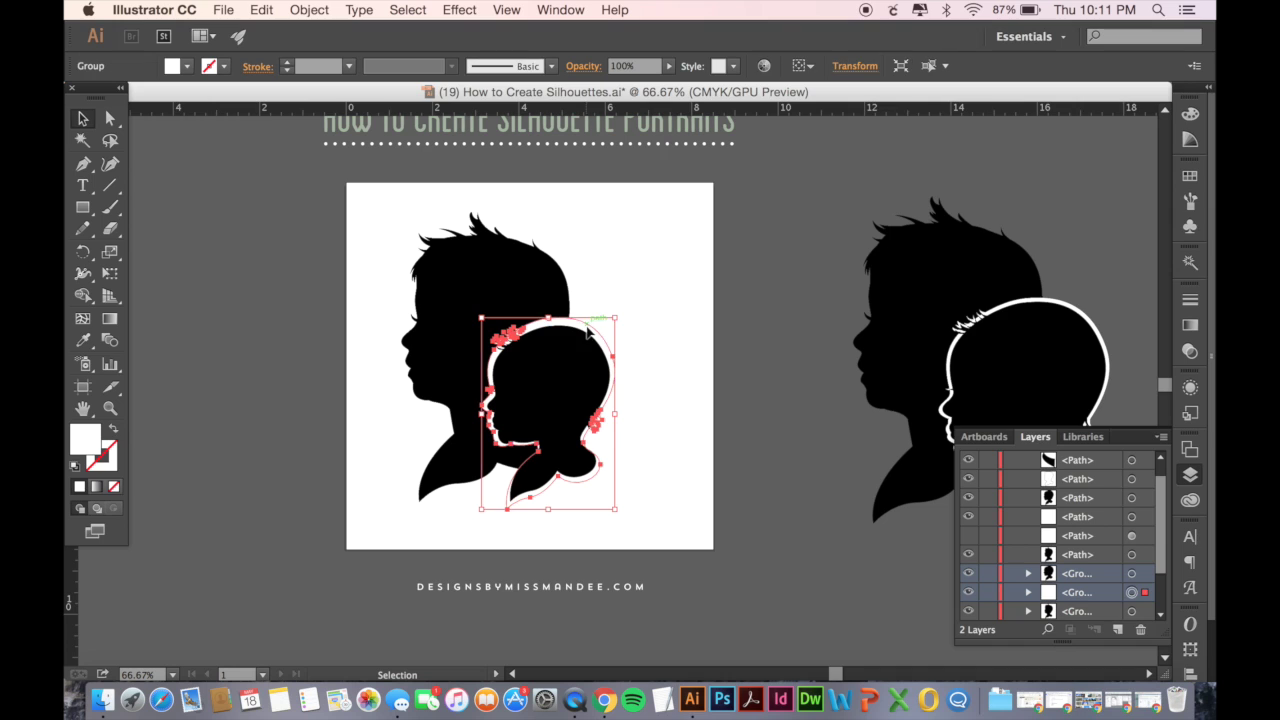
key(Down)
key(Down)
key(Down)
key(Down)
key(Down)
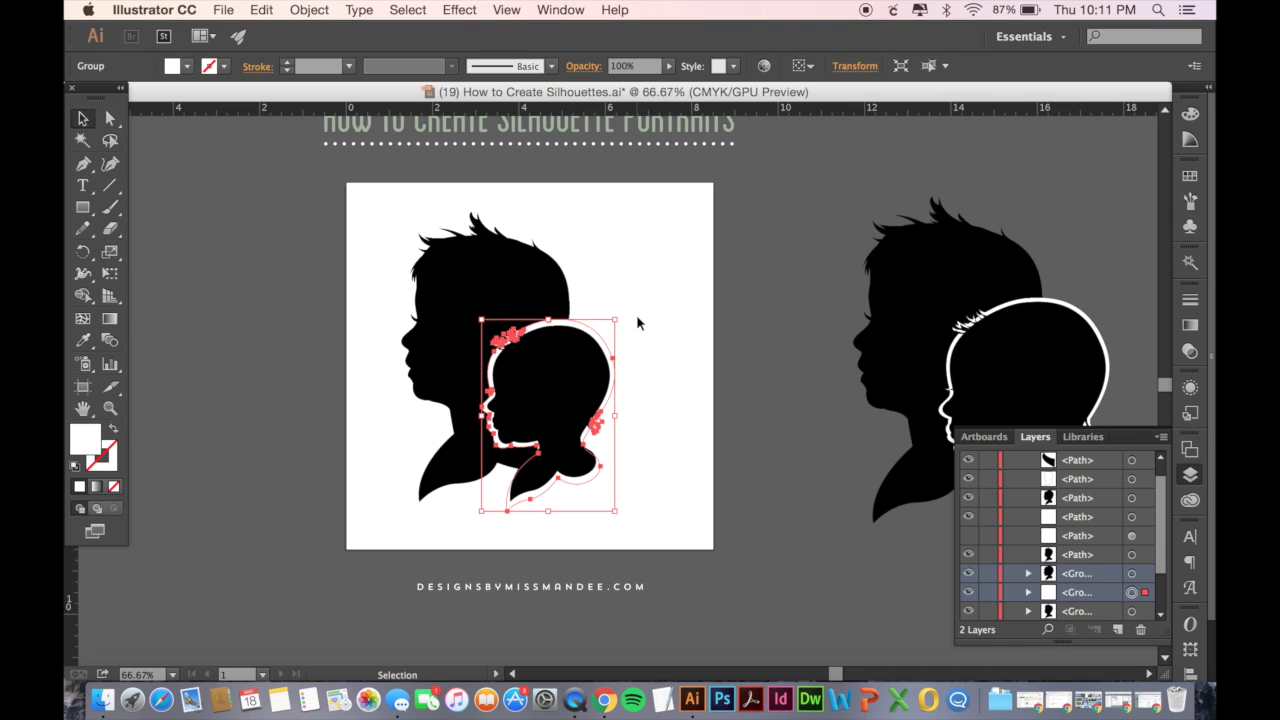
key(Down)
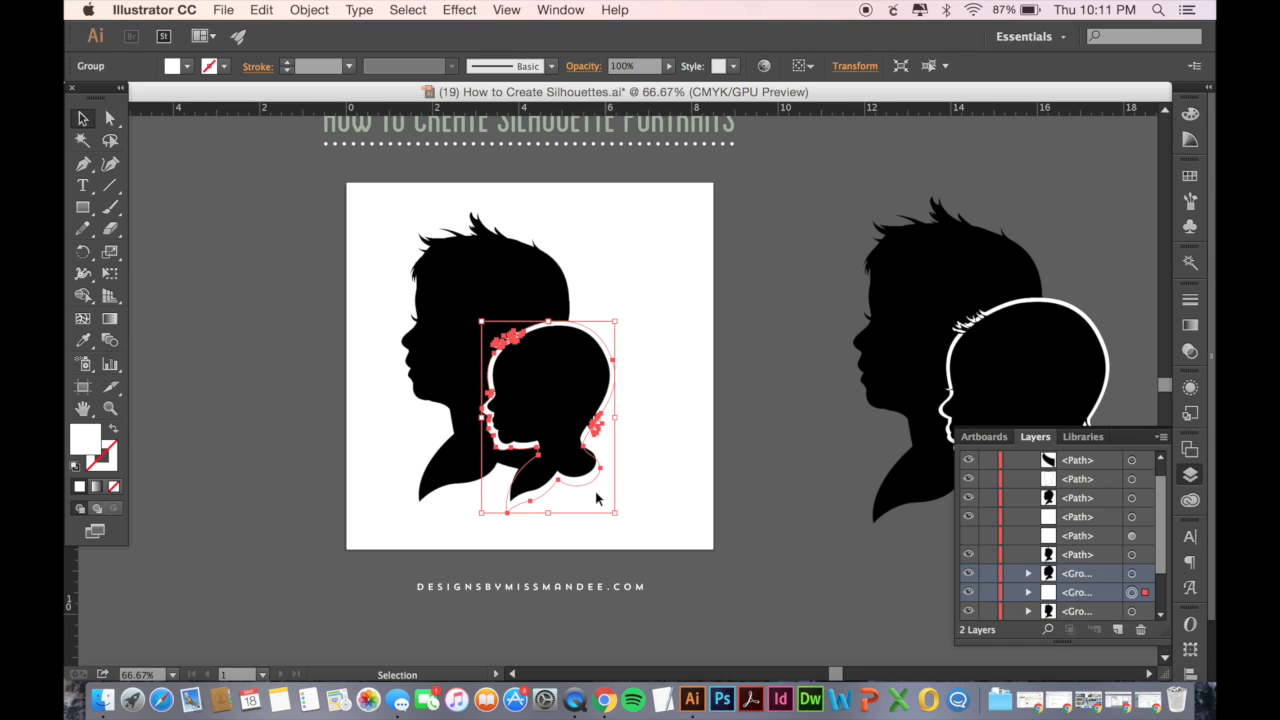
drag(549, 513, 549, 507)
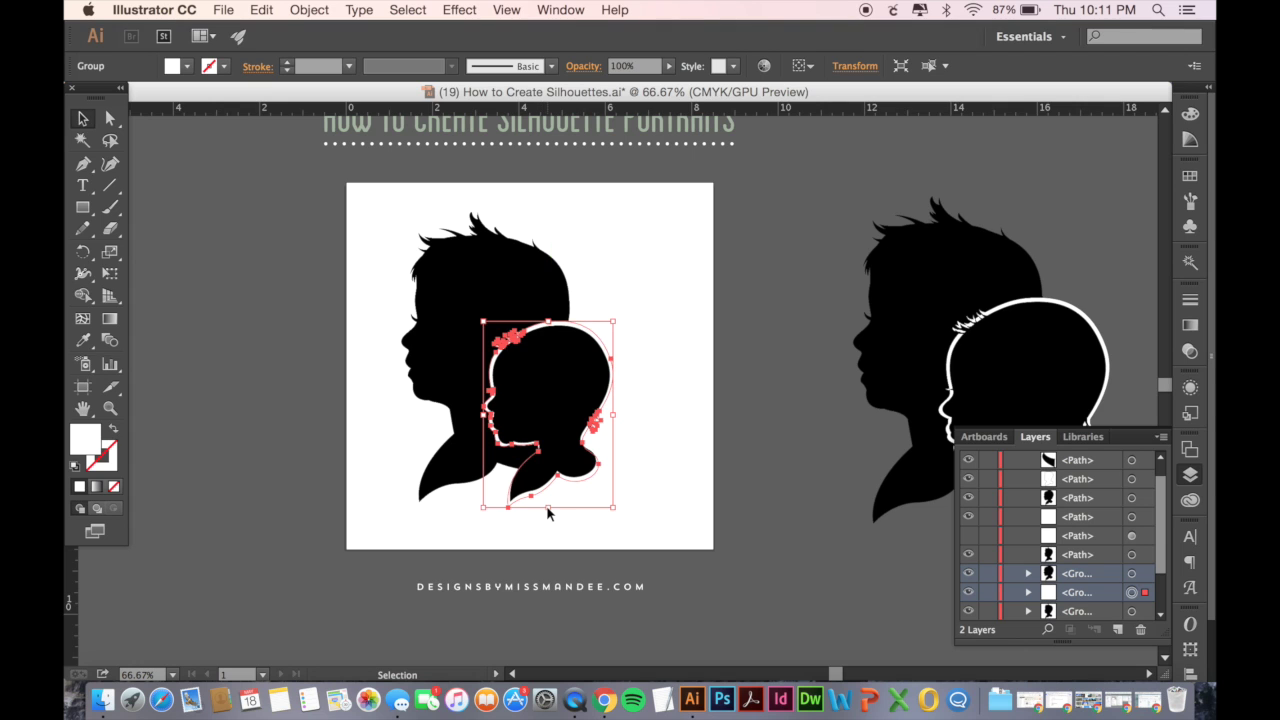
click(658, 507)
- Select all the silhouettes on the artboard and scale them up together proportionally to fill more of its height
scroll(628, 483, right, 3)
scroll(628, 483, down, 1)
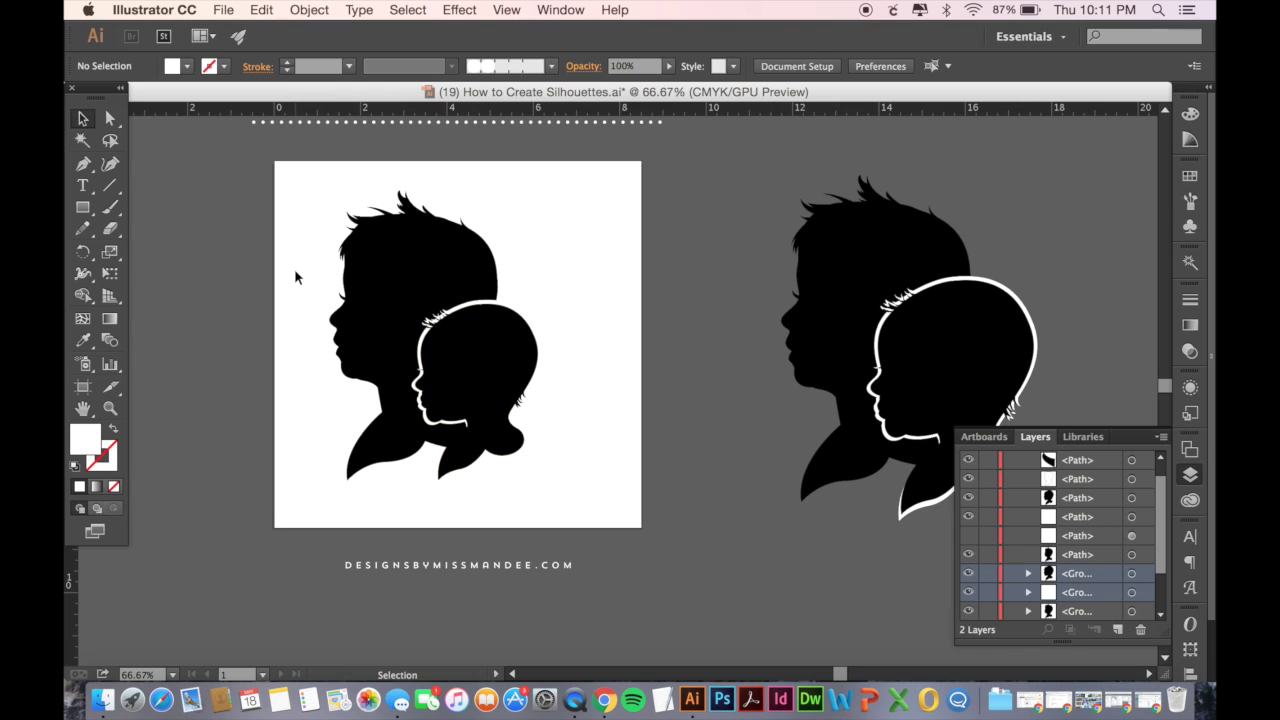
drag(295, 277, 566, 440)
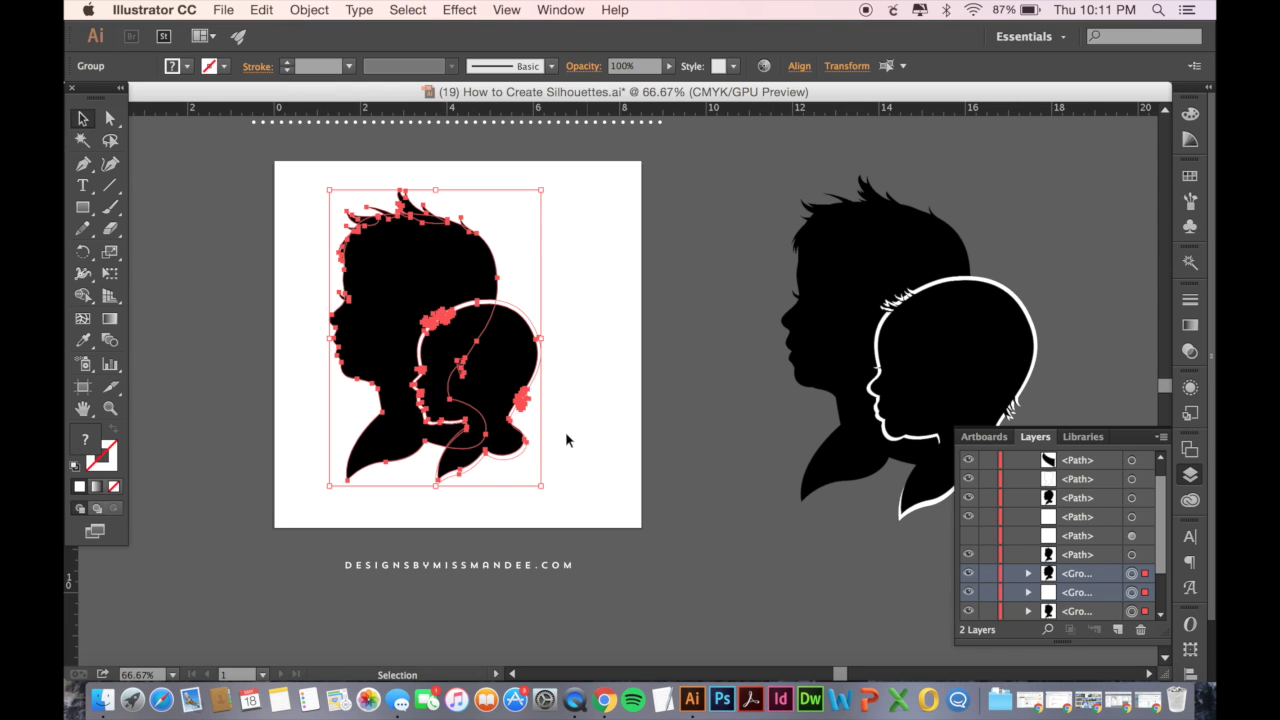
drag(545, 487, 562, 514)
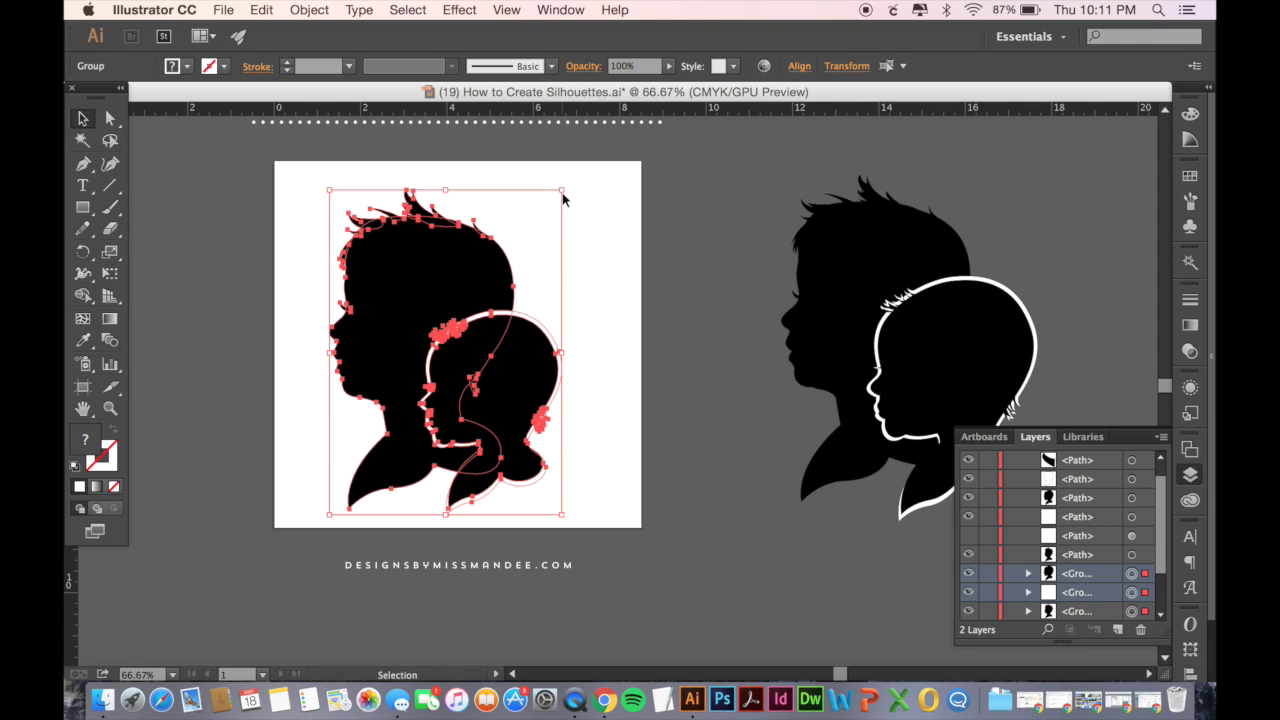
drag(563, 190, 592, 178)
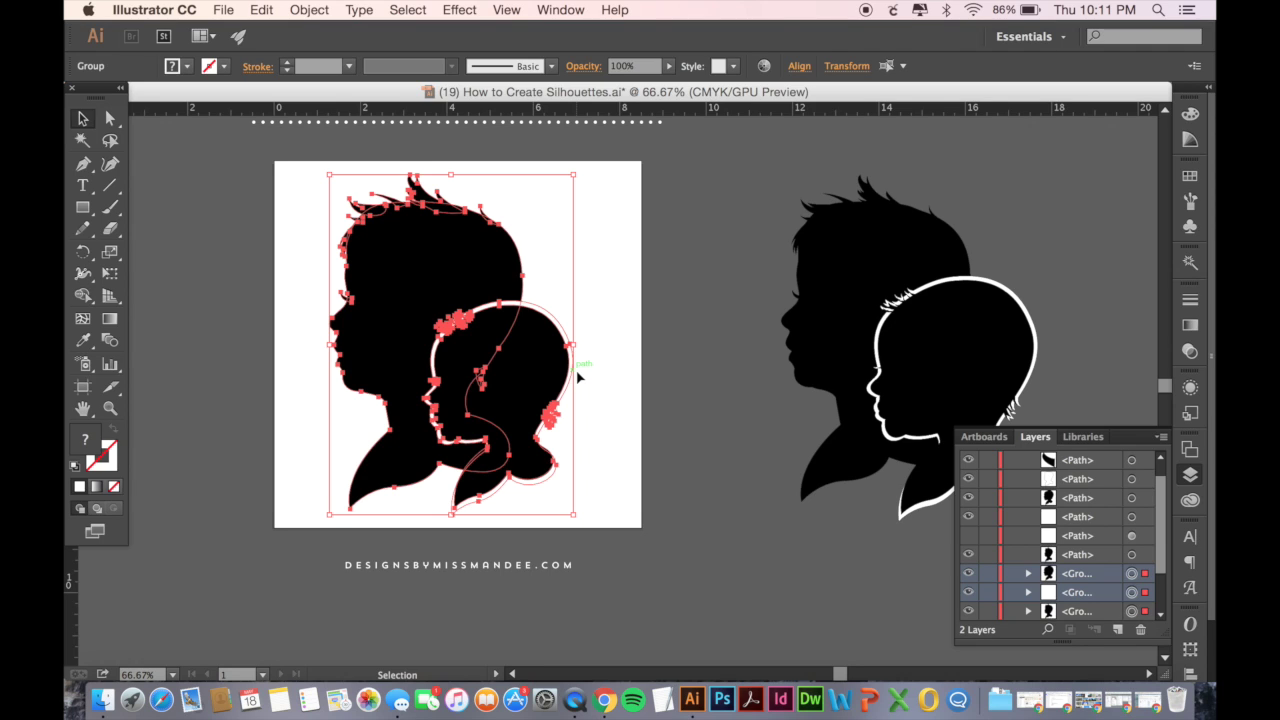
click(659, 349)
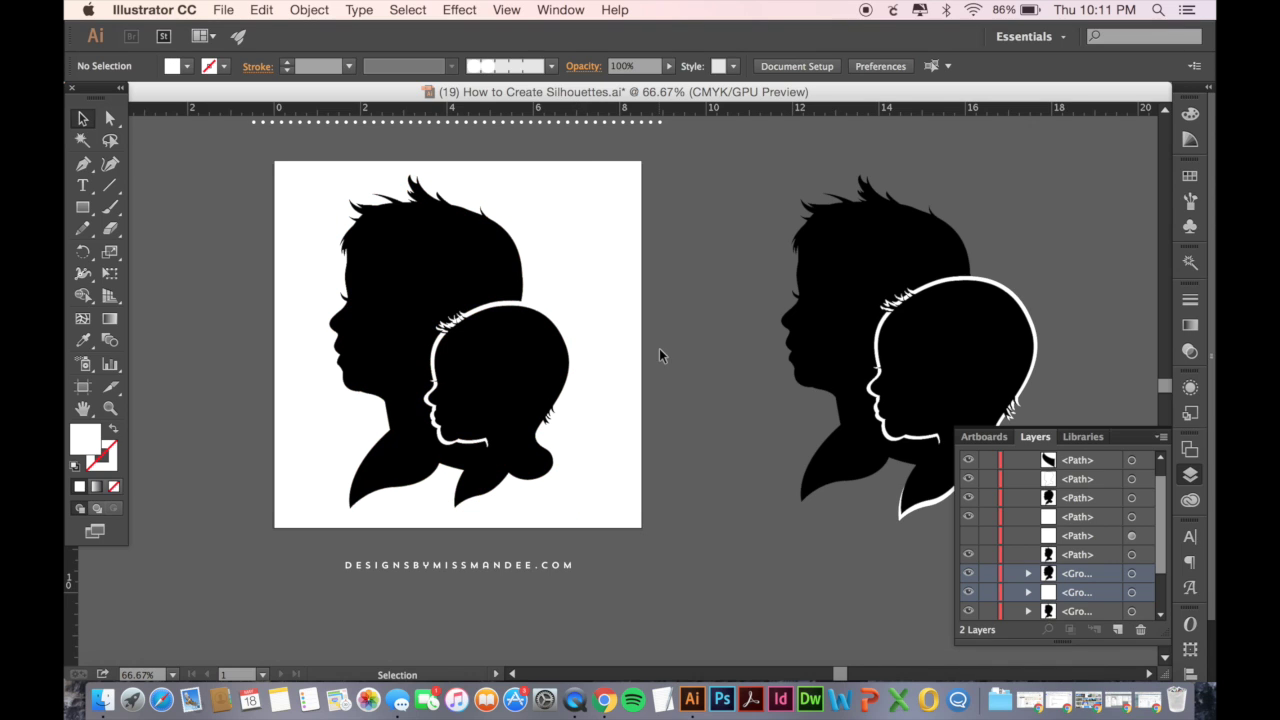
click(449, 262)
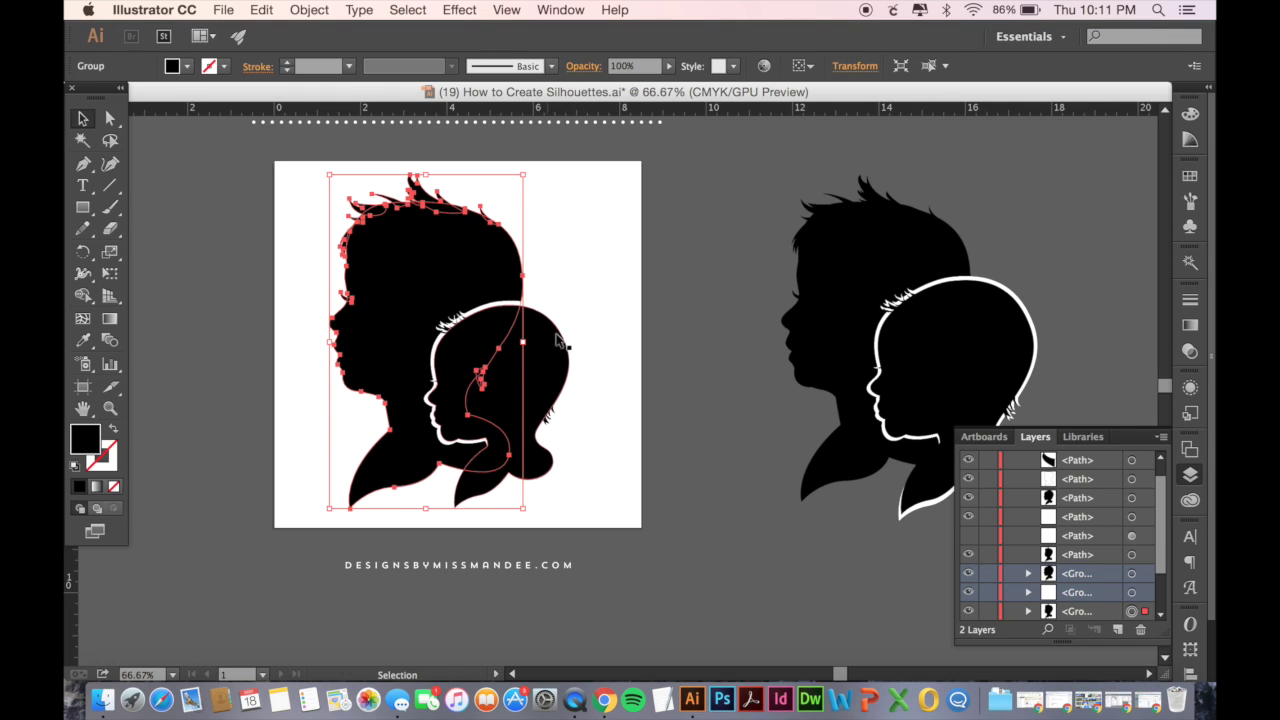
shift+click(540, 380)
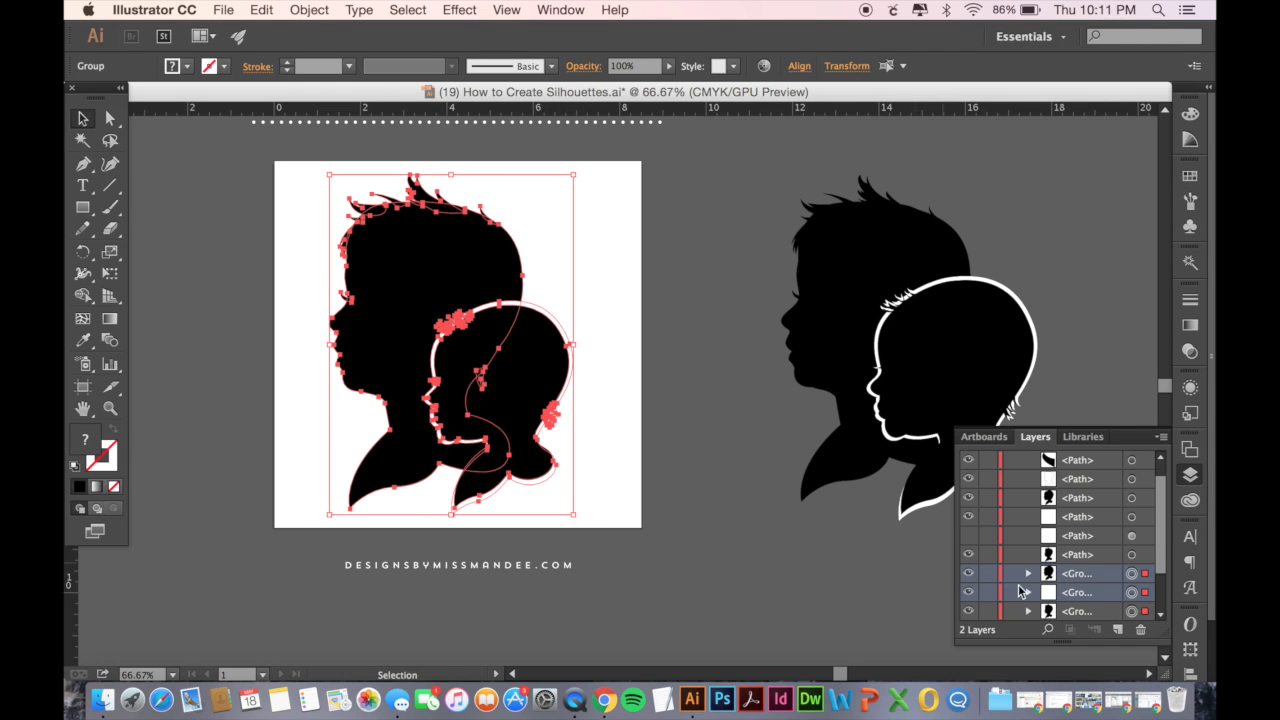
scroll(1092, 582, down, 3)
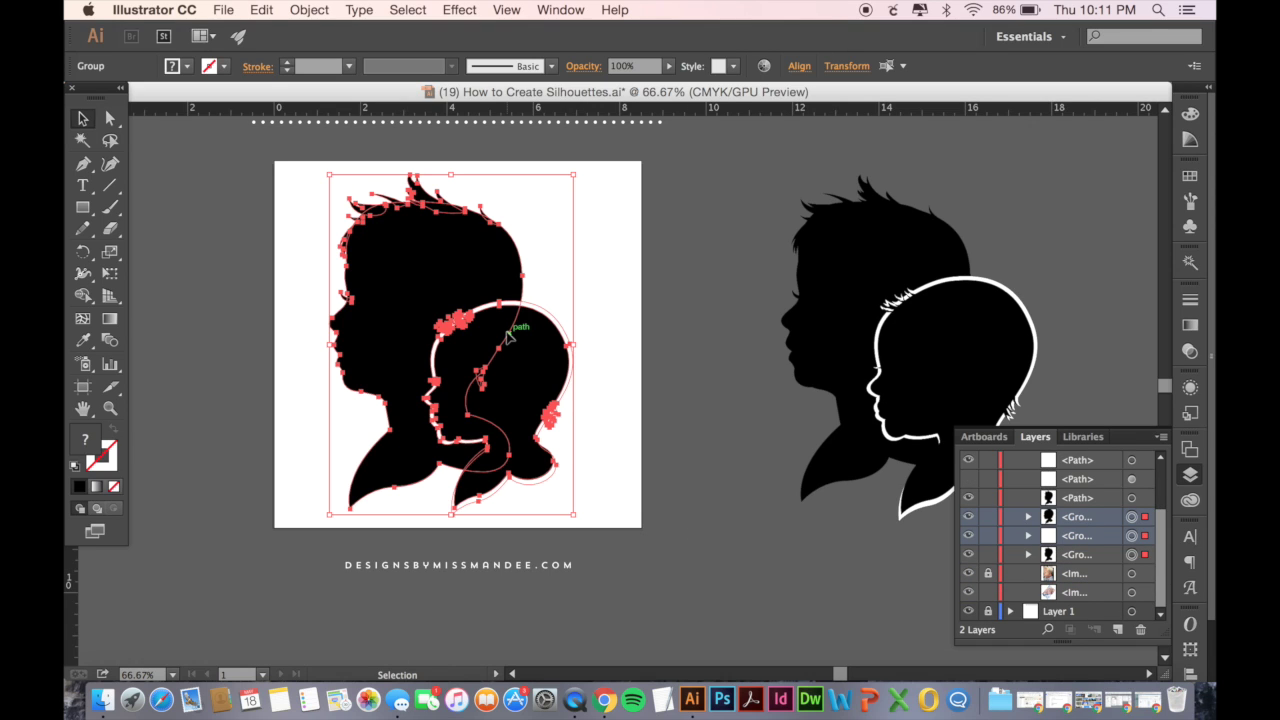
click(597, 306)
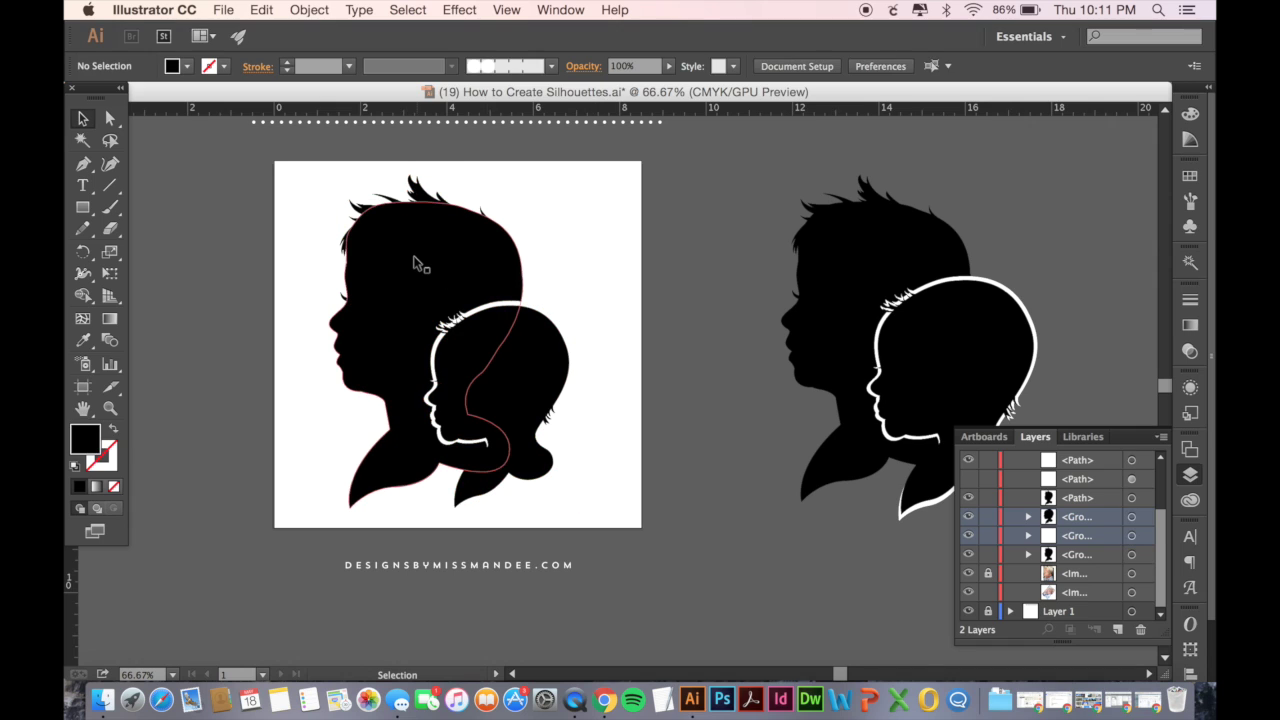
- Select the larger silhouette on the artboard and bring up the Pathfinder shape operations
click(443, 255)
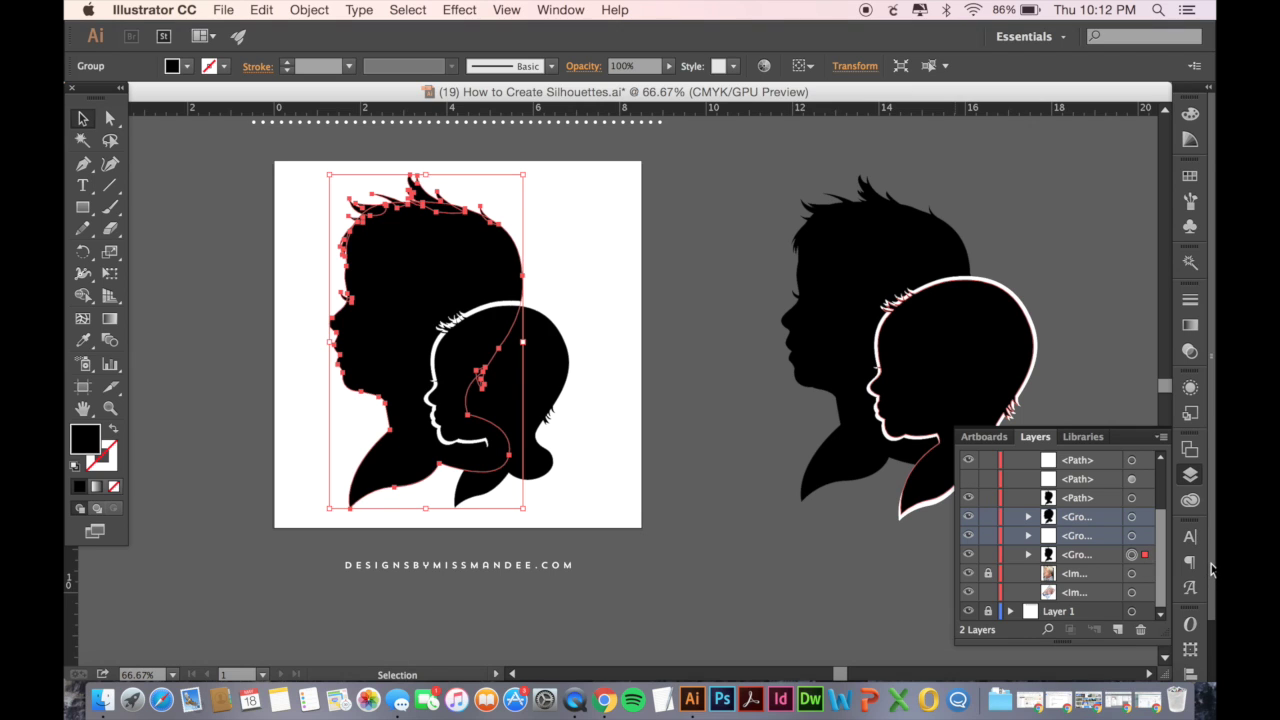
drag(1211, 569, 1211, 675)
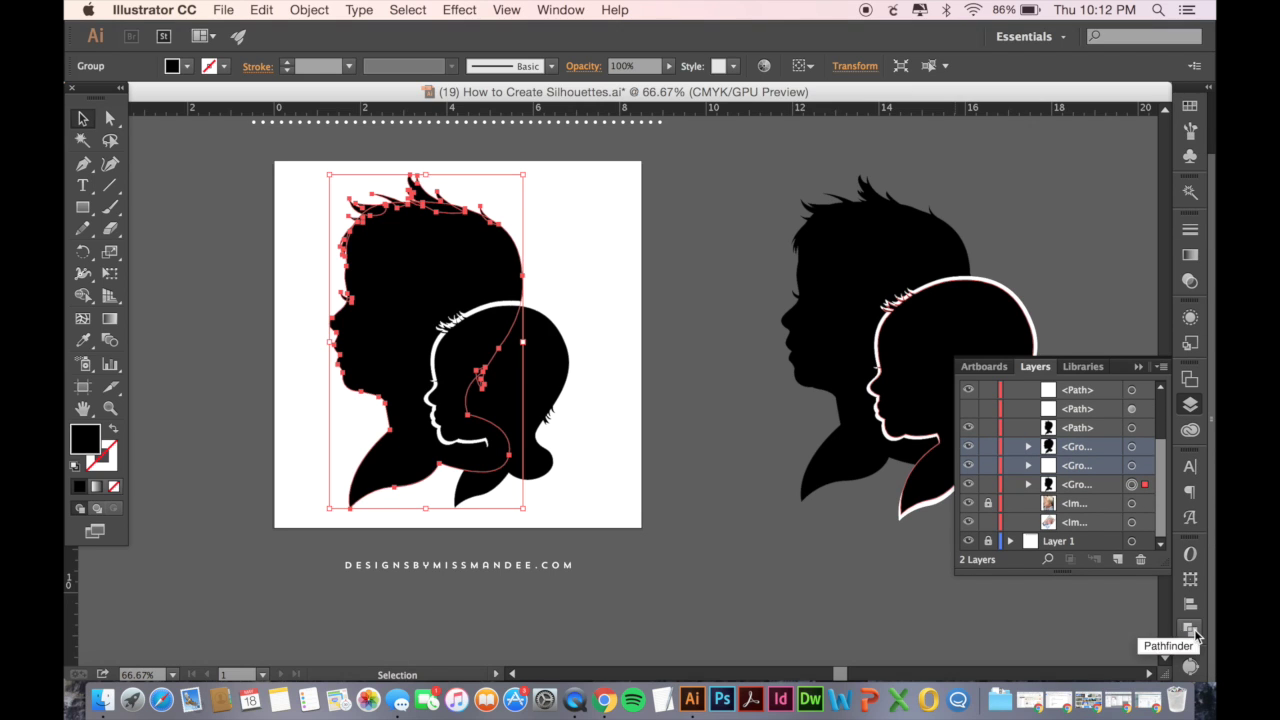
click(1190, 628)
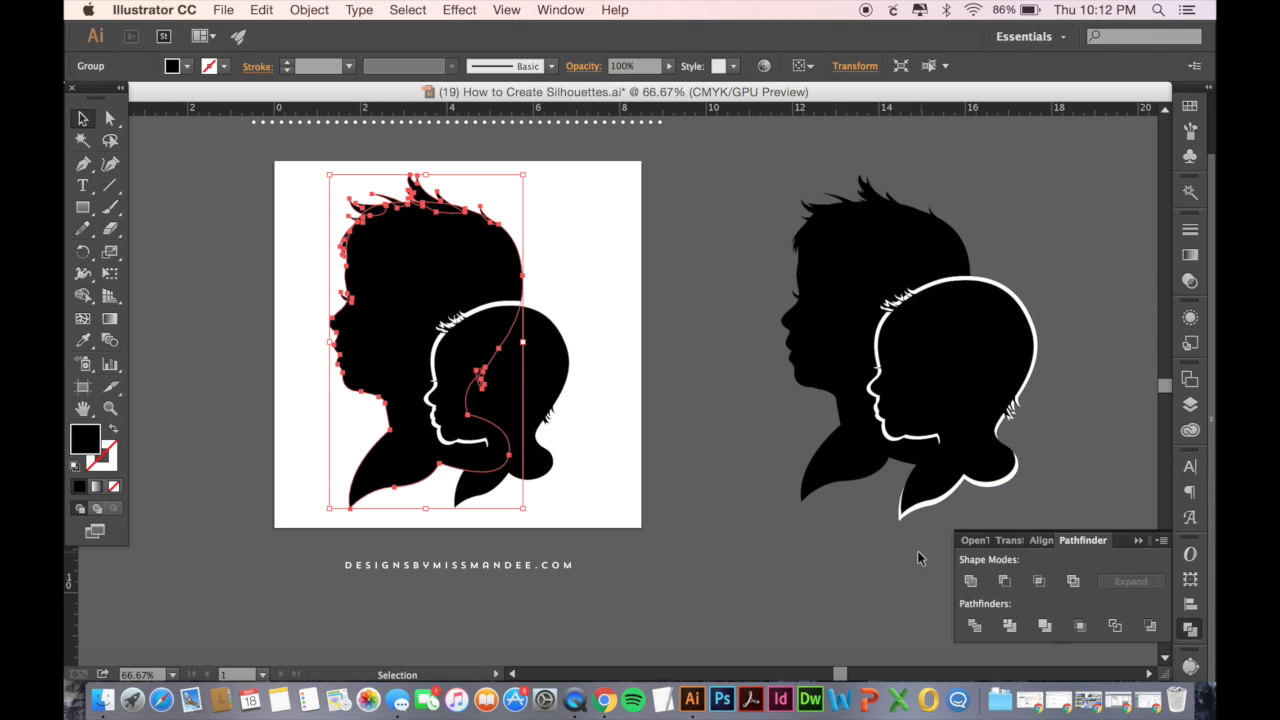
click(573, 11)
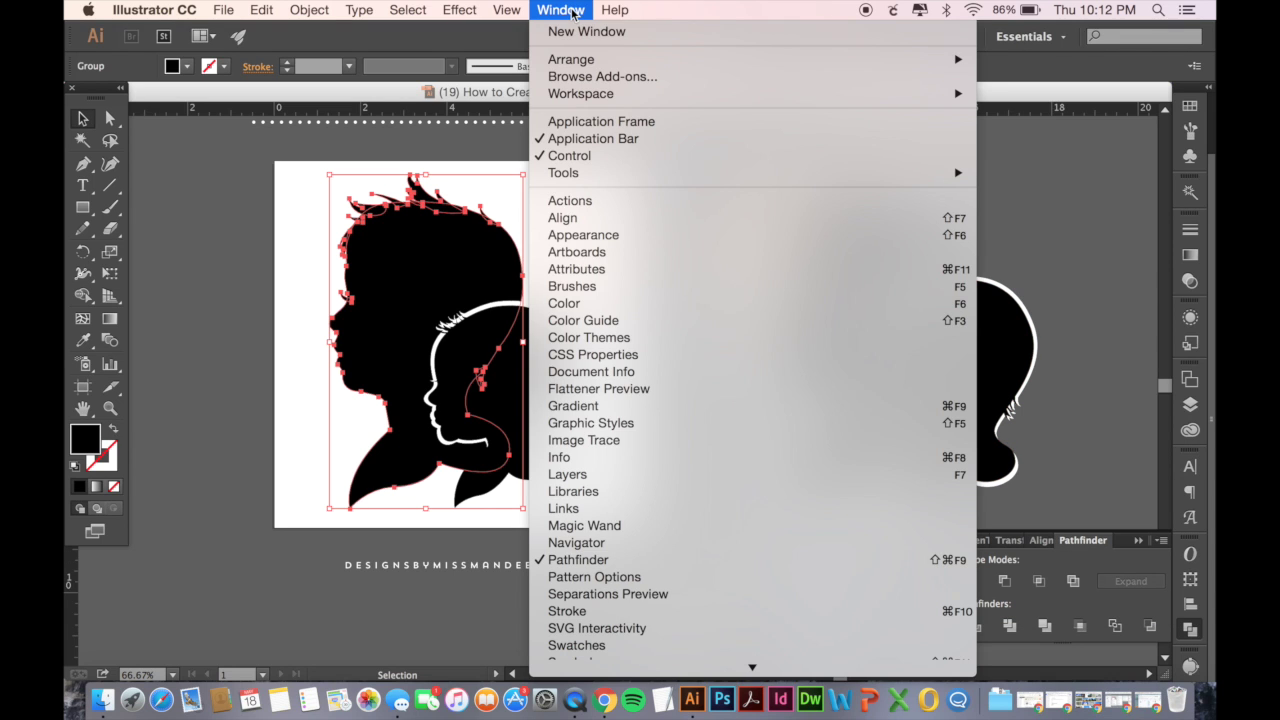
click(1060, 559)
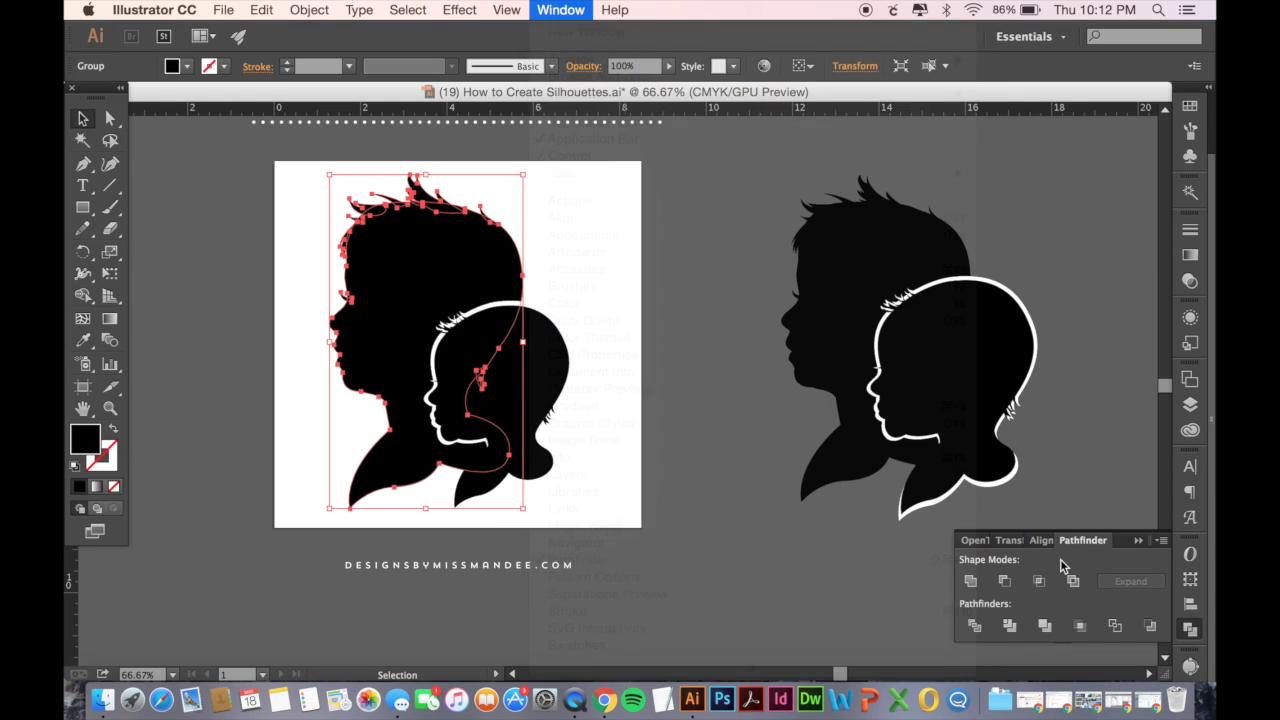
- Unite the larger black silhouette into a single path and do the same for the smaller black silhouette
click(975, 586)
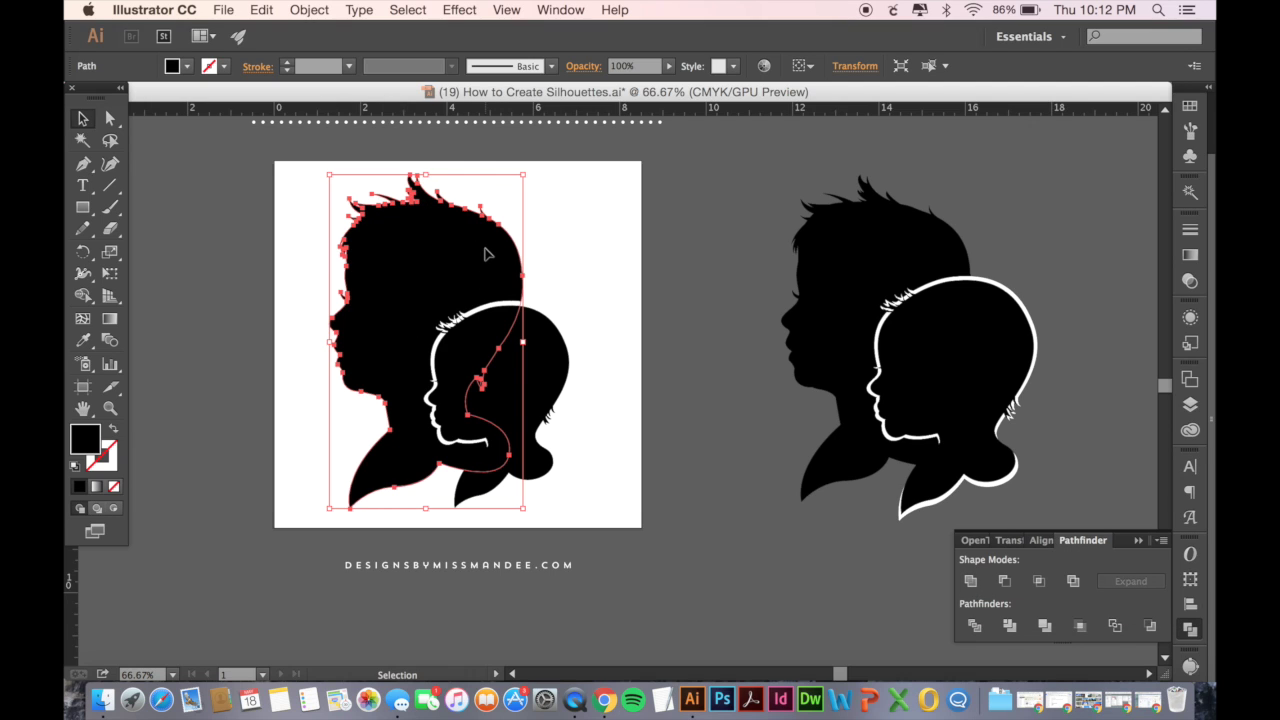
click(588, 257)
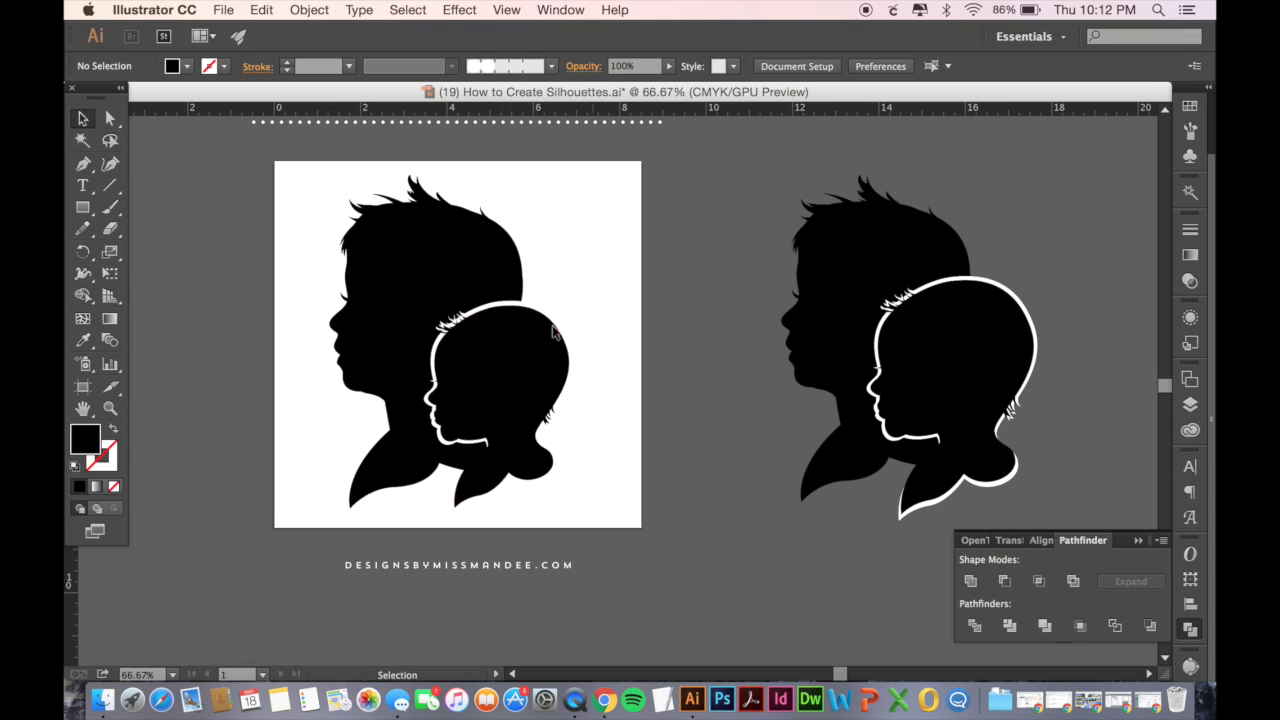
click(533, 338)
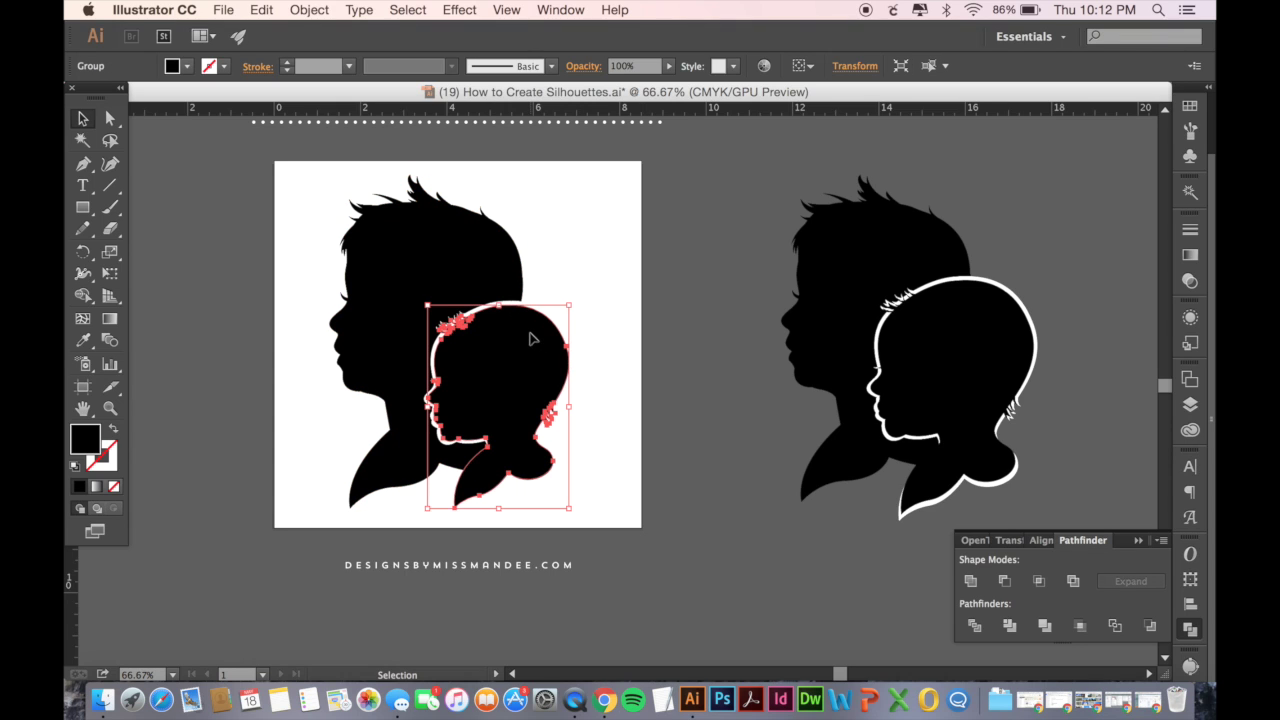
click(971, 582)
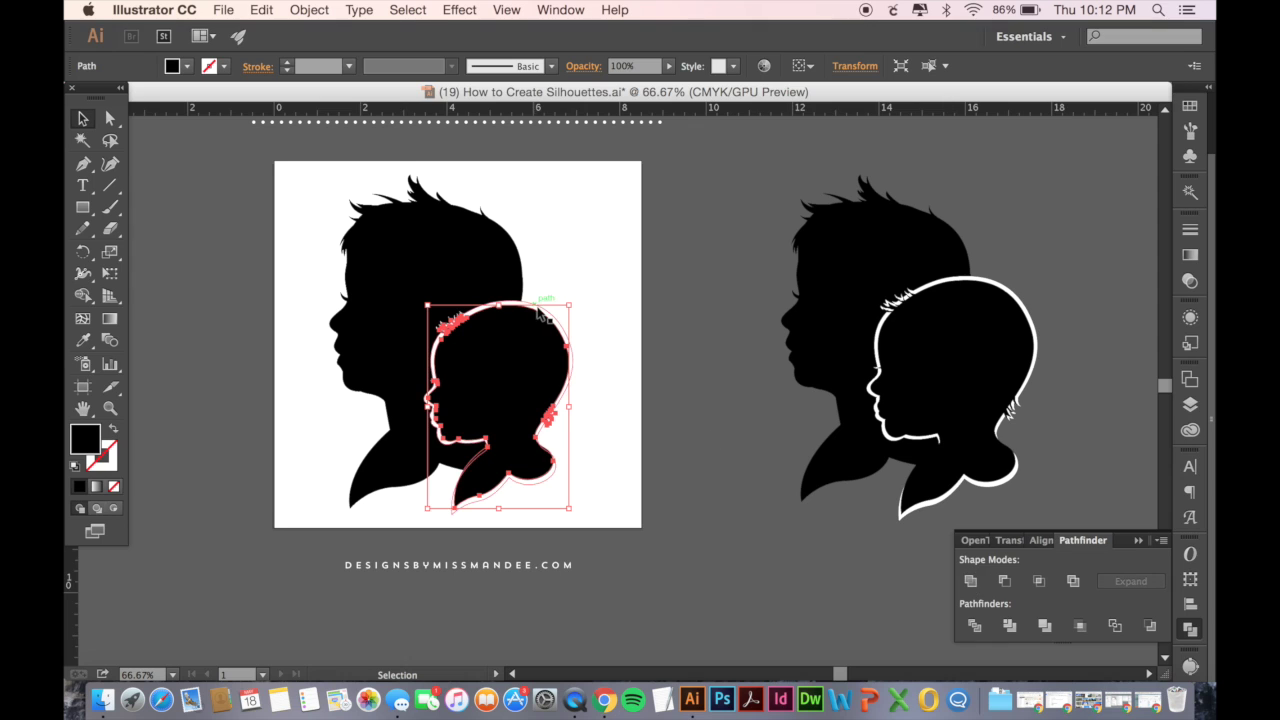
- Isolate the white copy of the smaller silhouette in the layer list, unite it into a single path and check the resulting paths
click(1190, 404)
scroll(1099, 526, down, 4)
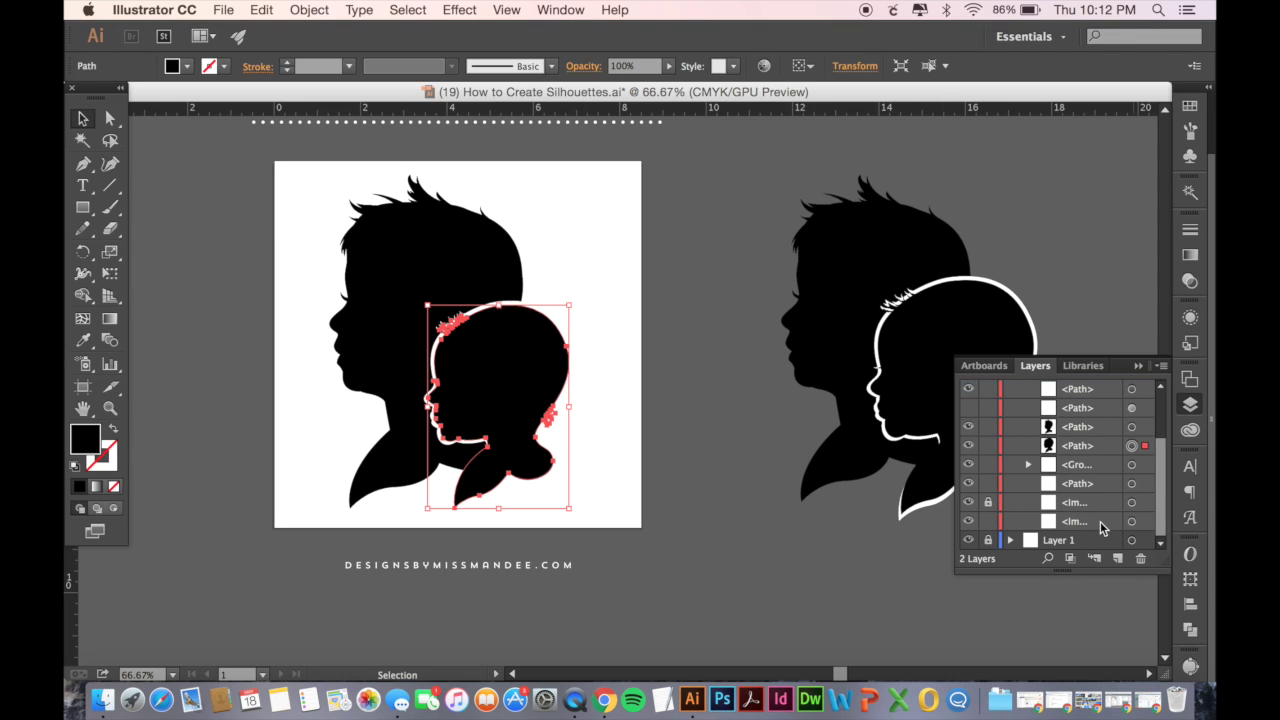
drag(563, 226, 464, 488)
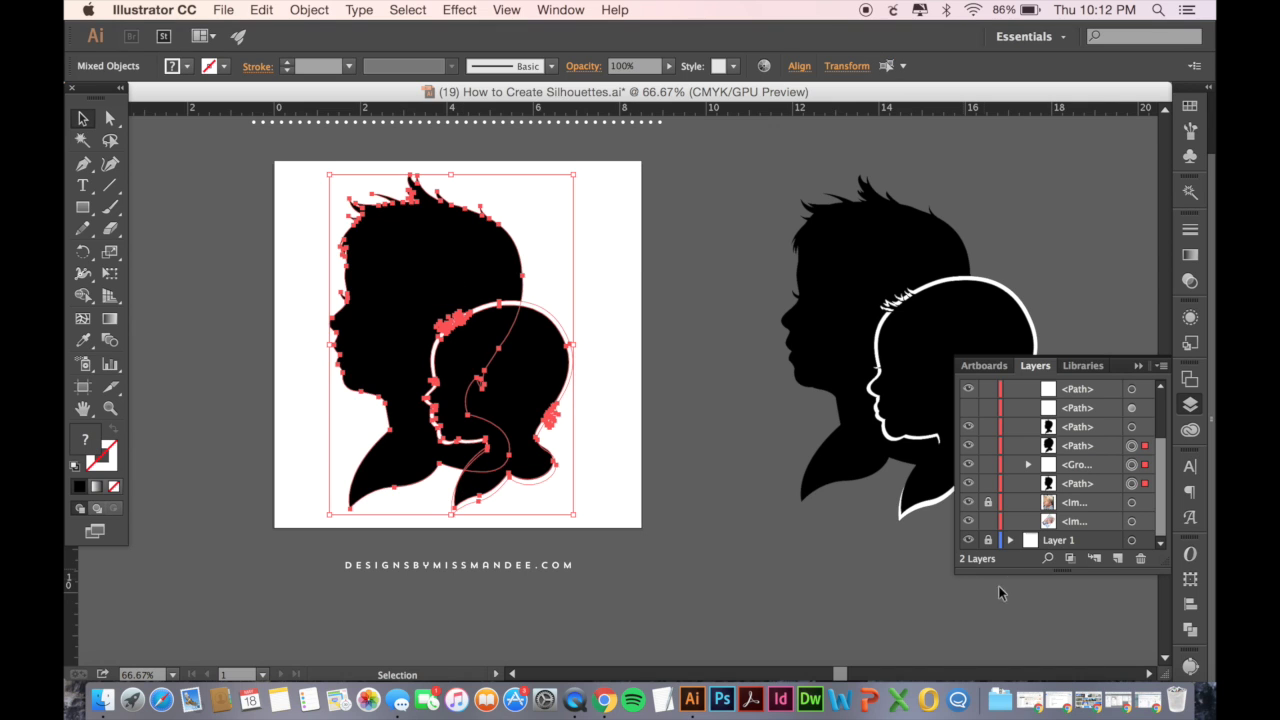
click(1145, 469)
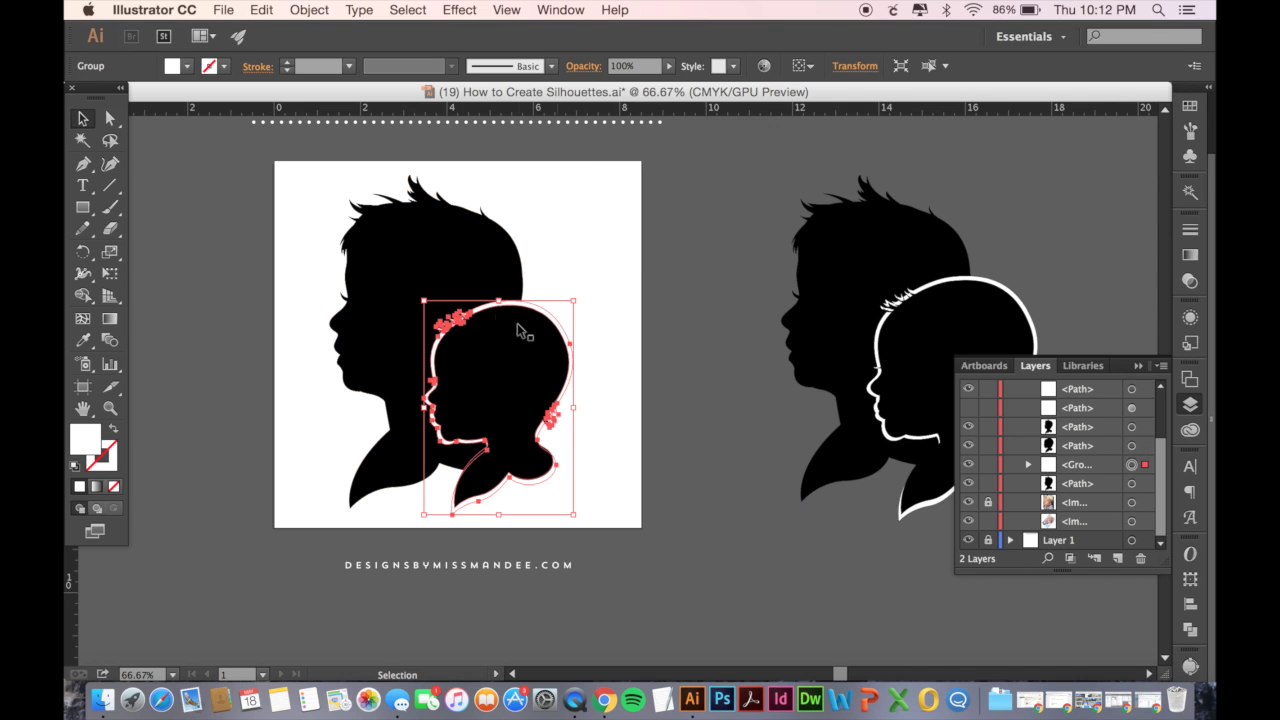
click(1190, 628)
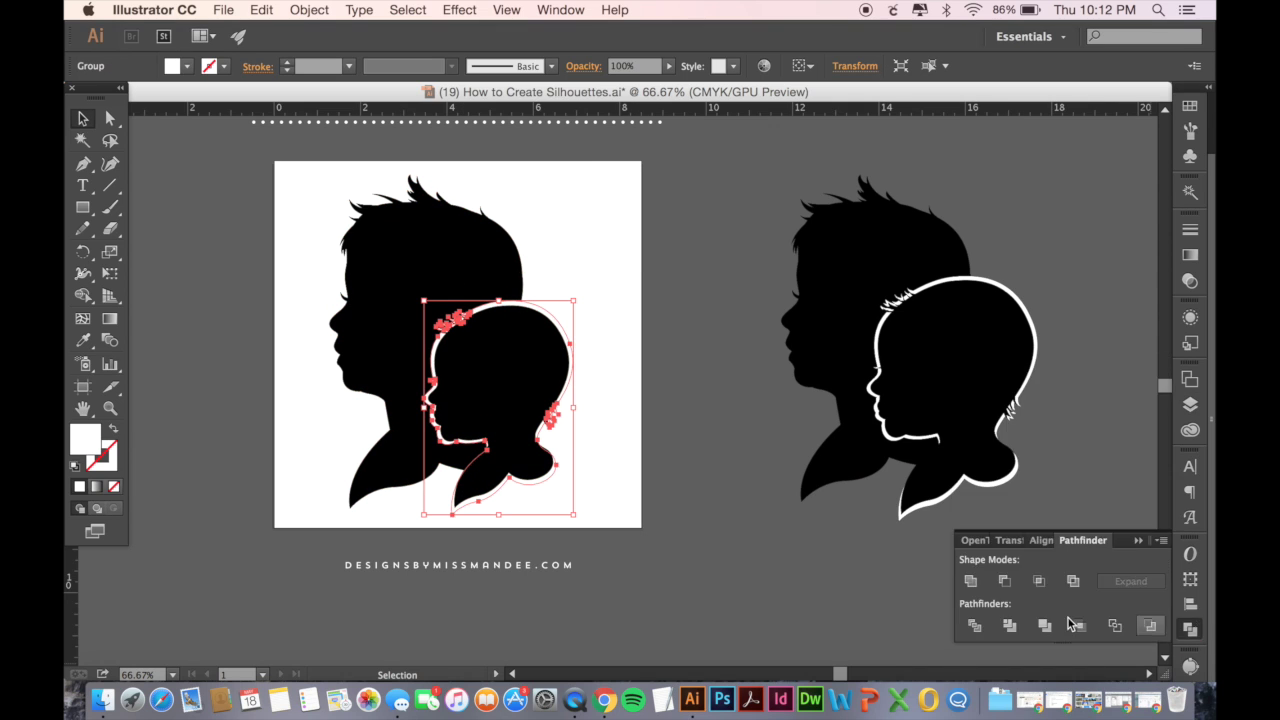
click(971, 581)
click(1190, 404)
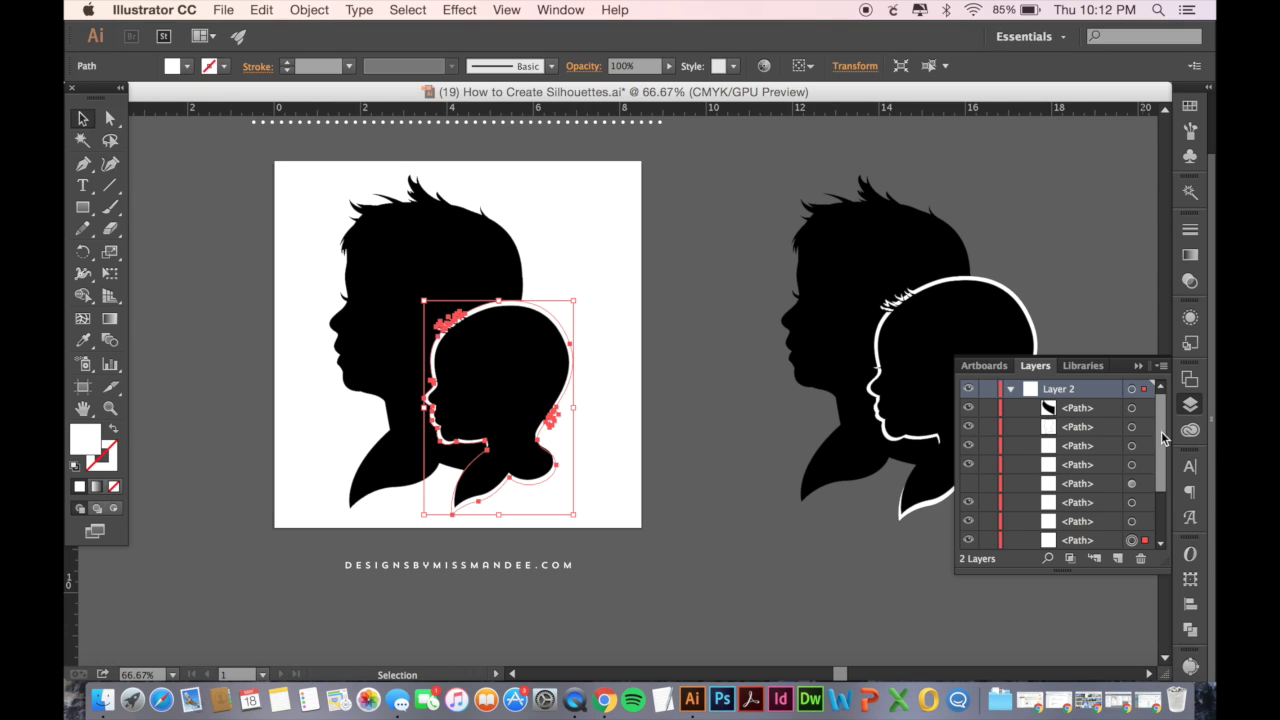
scroll(1100, 470, down, 3)
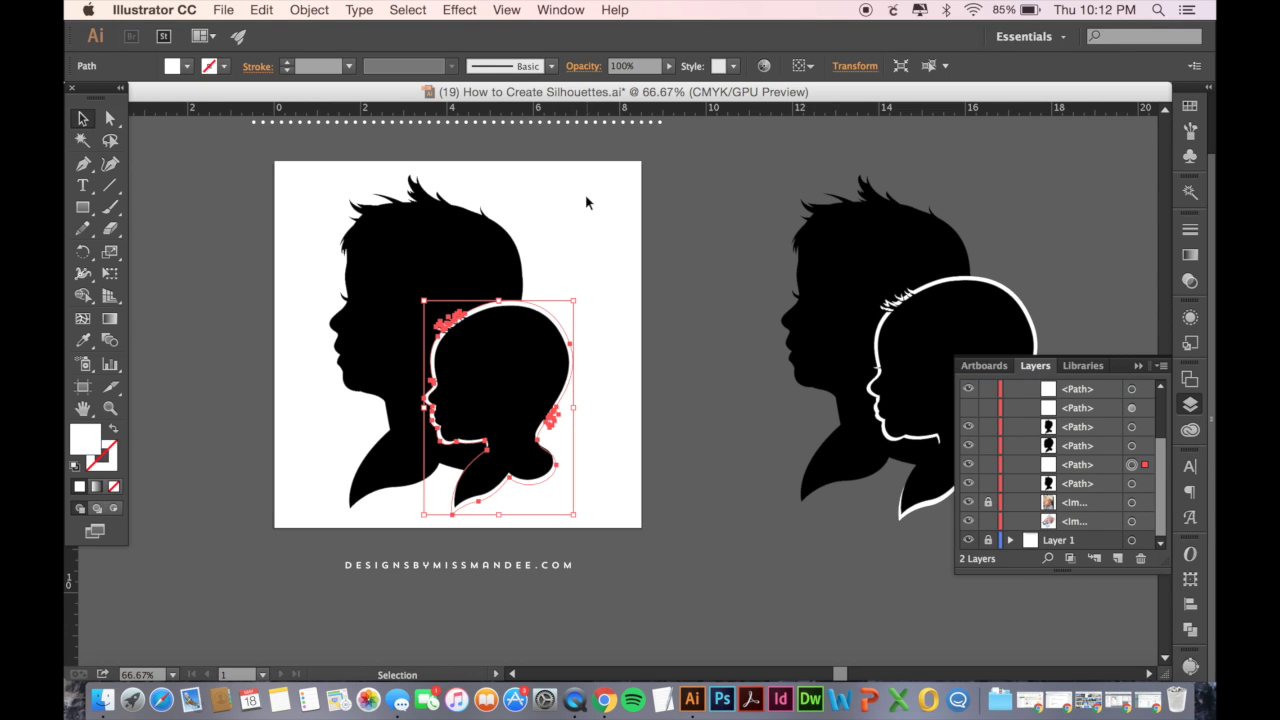
drag(570, 245, 458, 462)
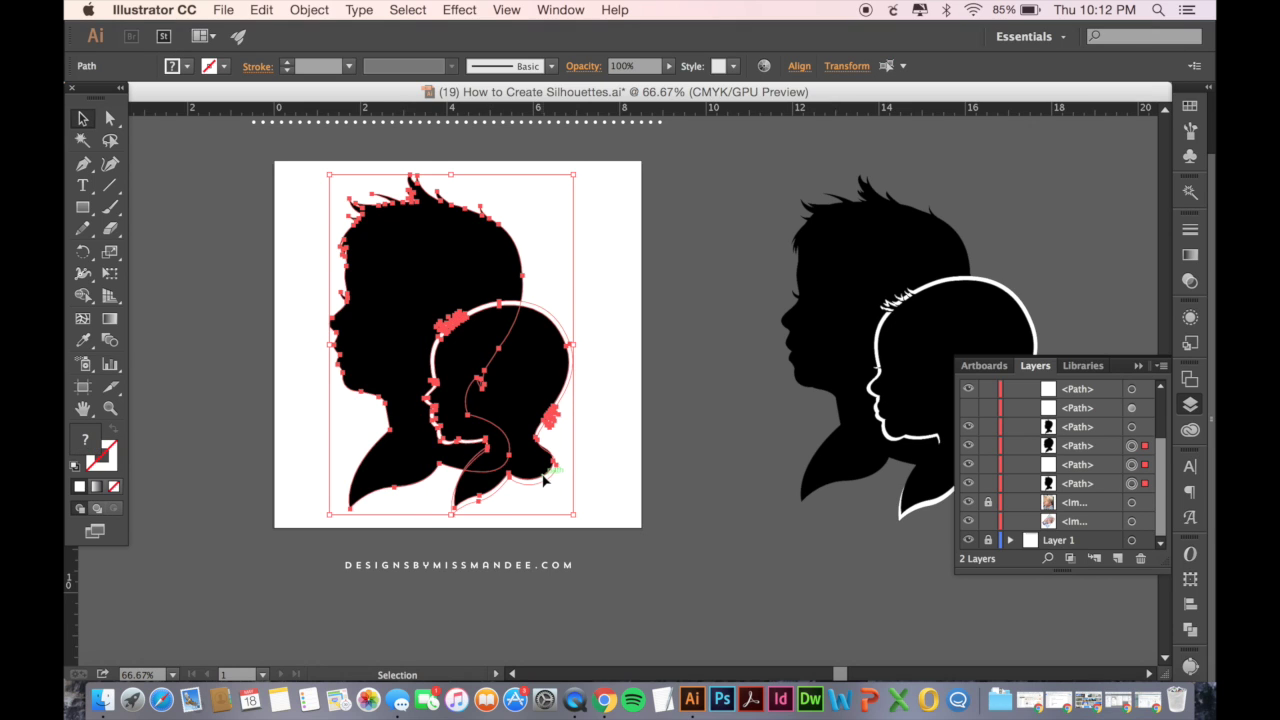
click(595, 305)
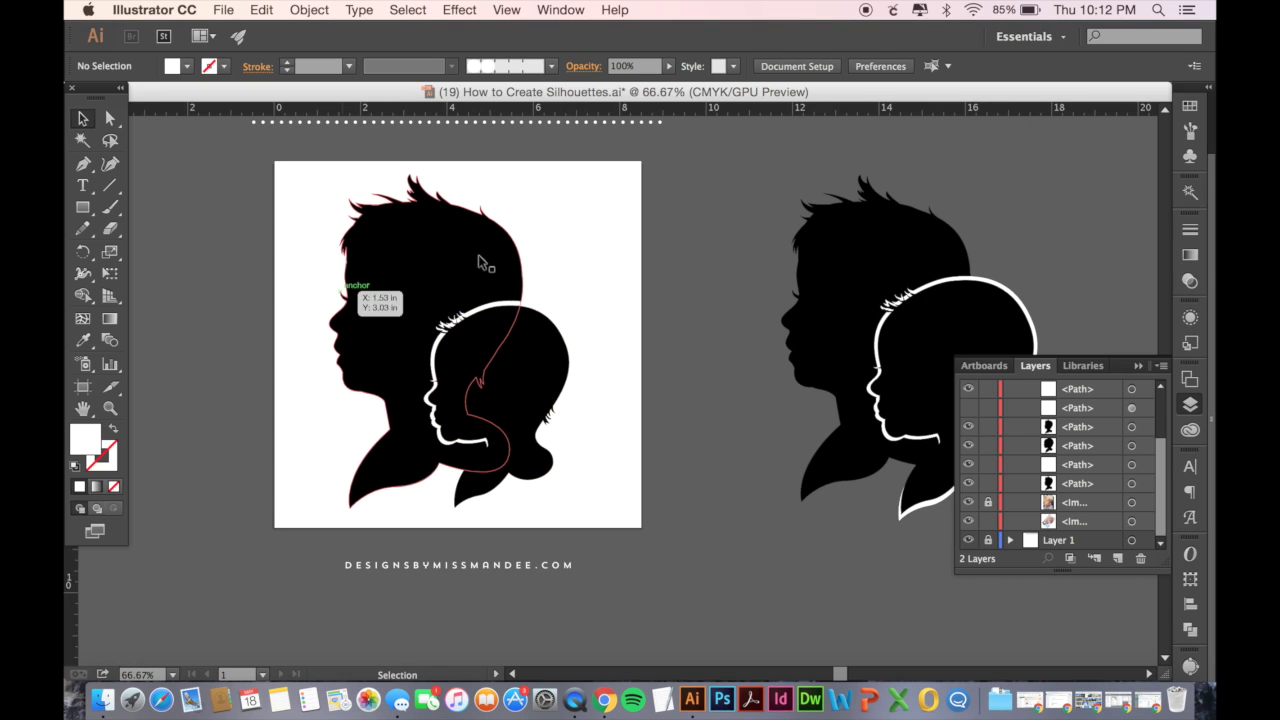
- Try subtracting the white copy from the larger silhouette with Minus Front, and undo it
click(538, 312)
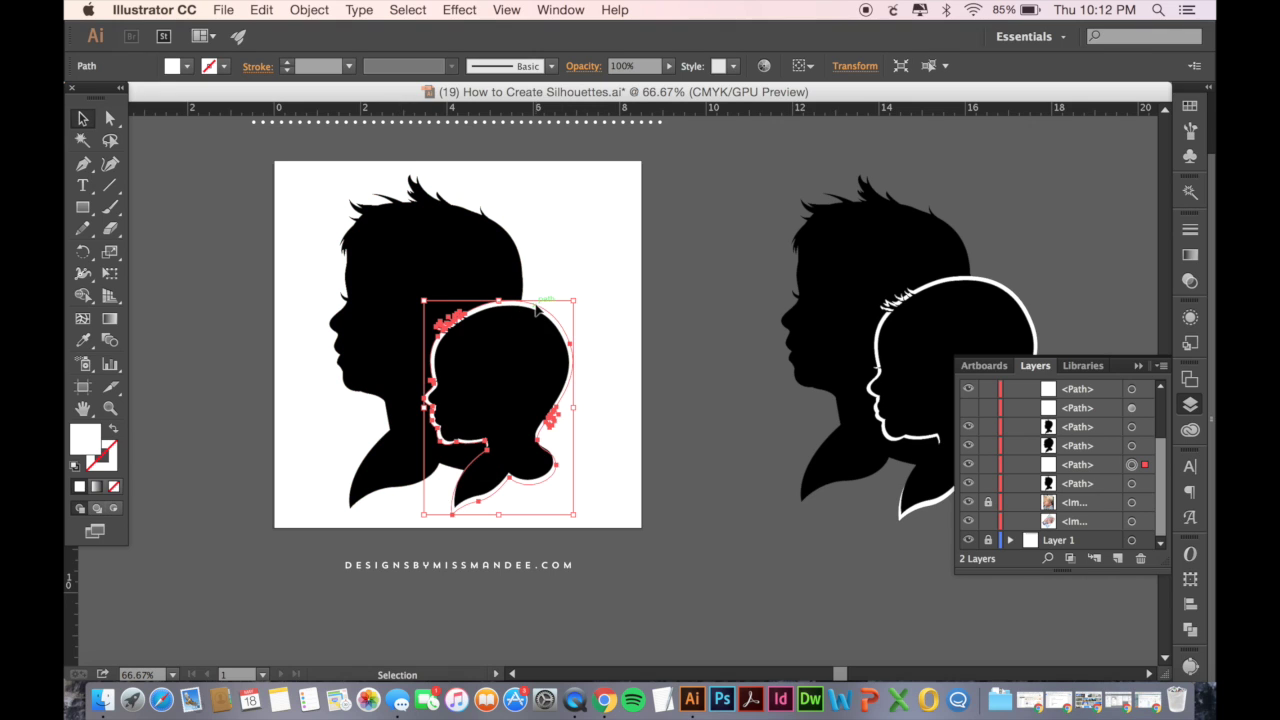
shift+click(463, 268)
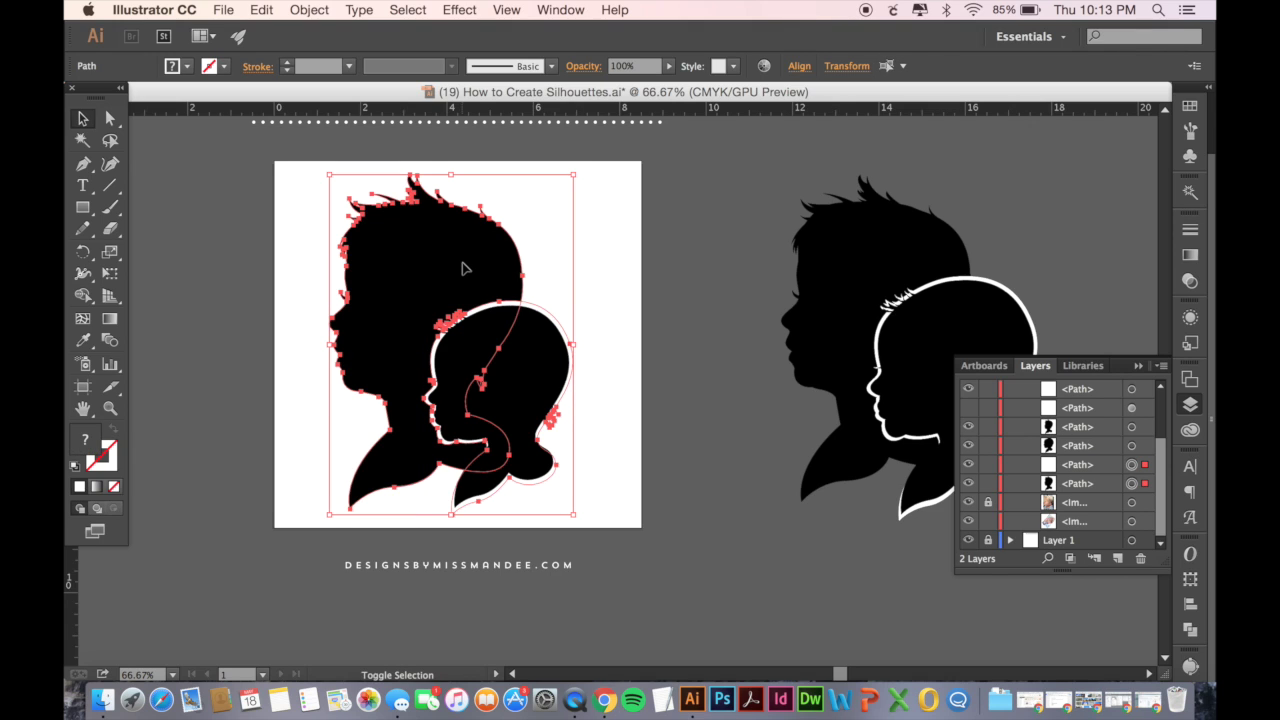
click(1189, 630)
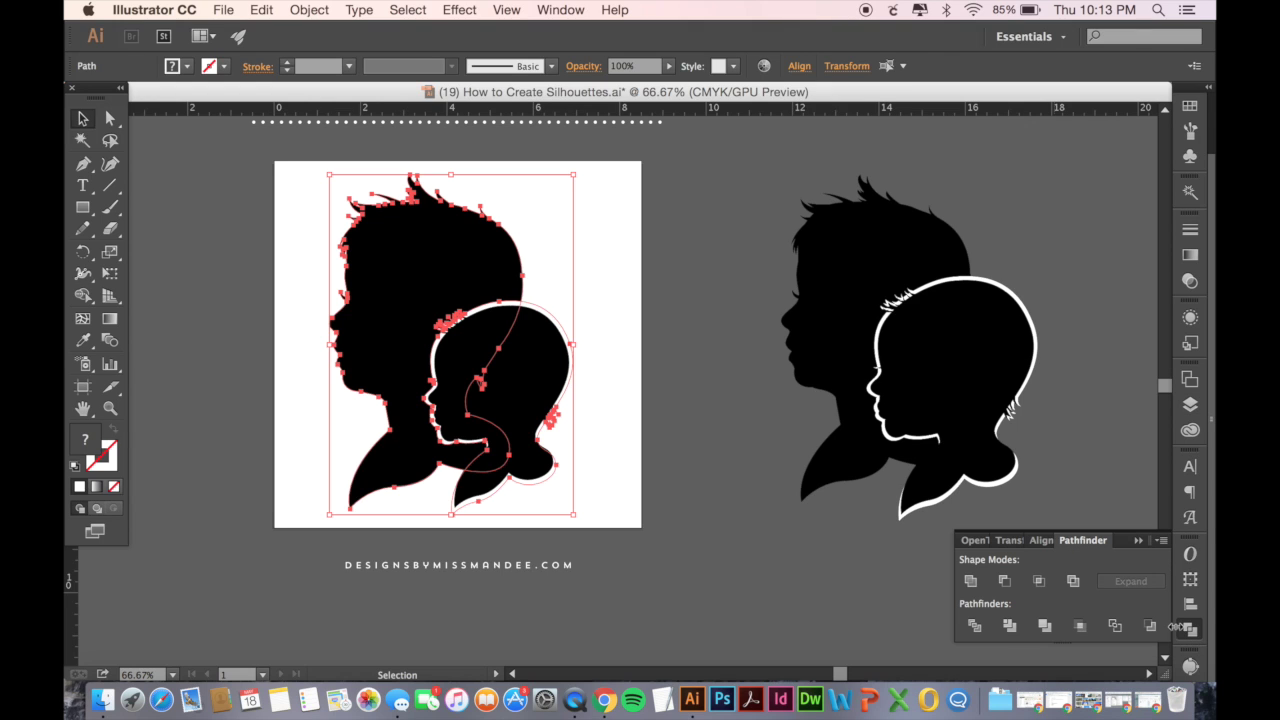
click(1005, 582)
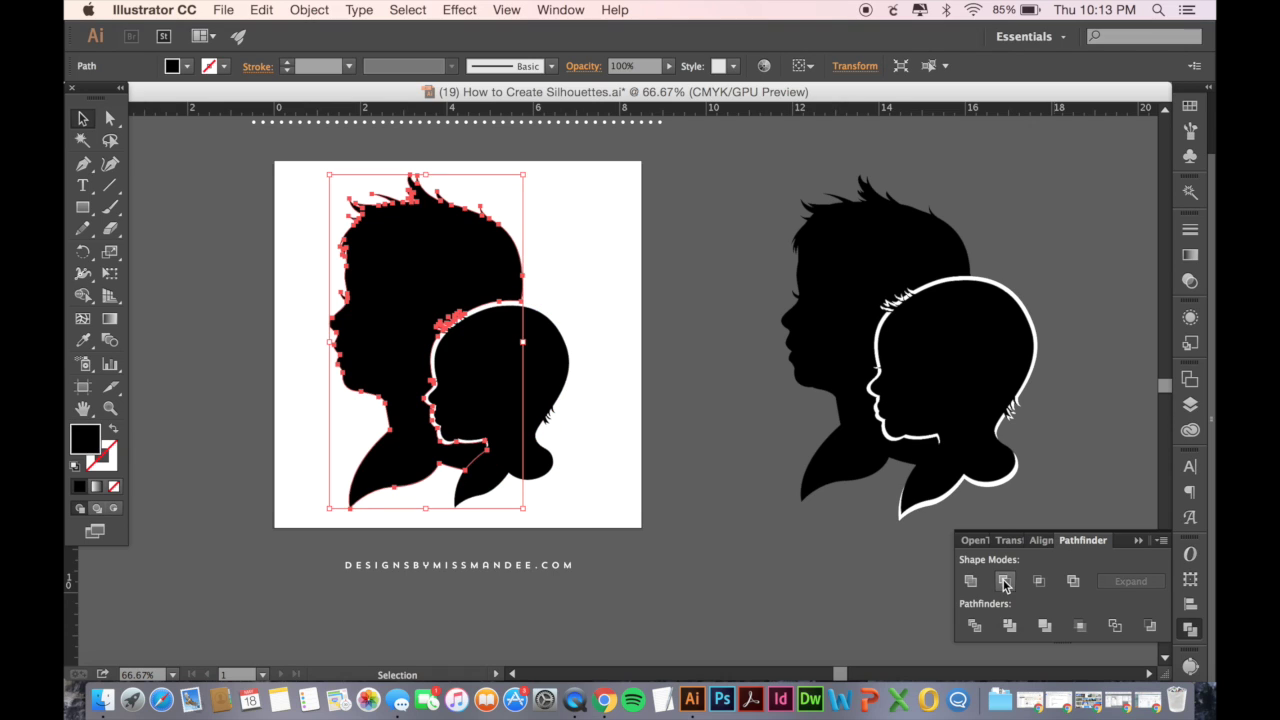
click(599, 322)
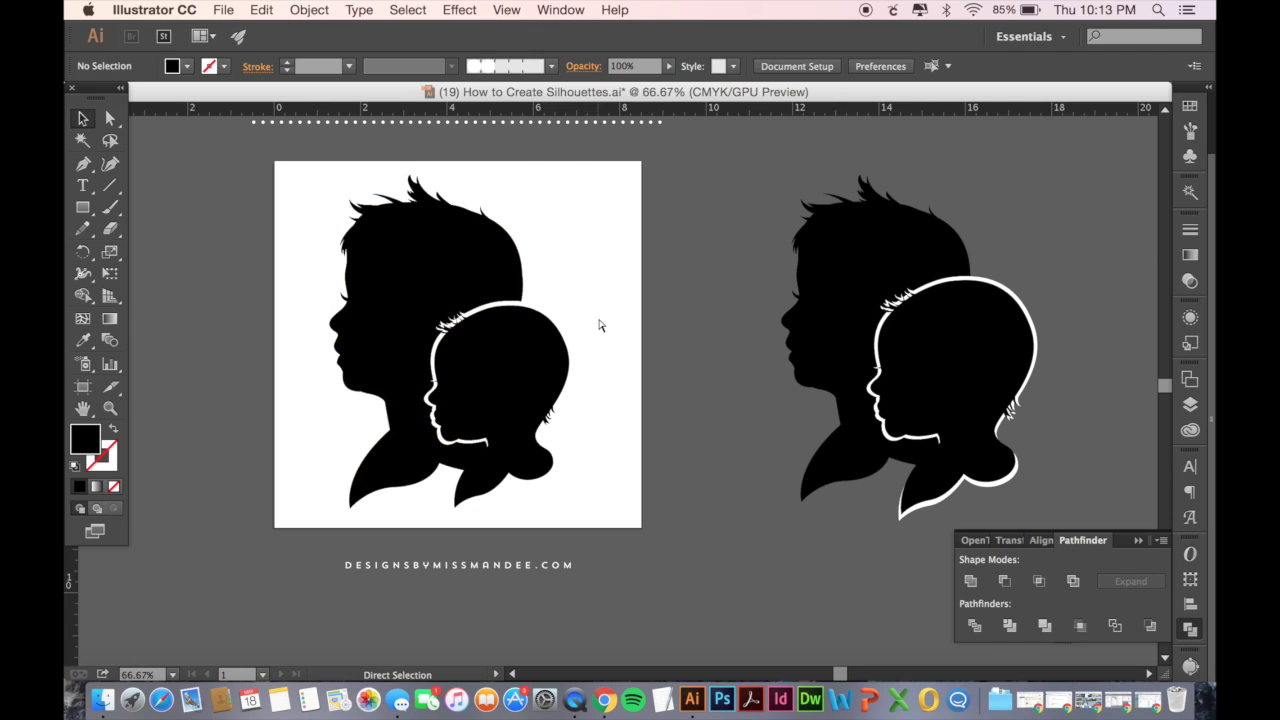
key(super+a)
- Select all the silhouettes on the artboard and move them together onto the empty gray canvas to its left
click(584, 275)
click(508, 349)
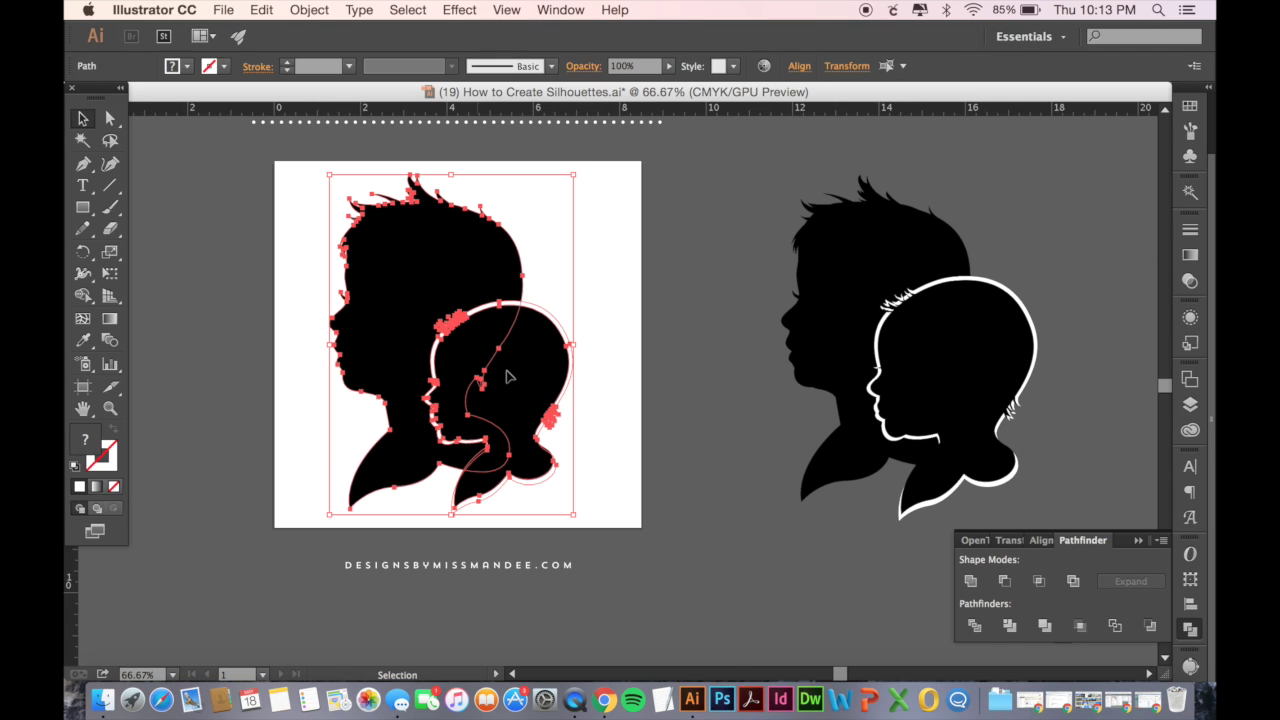
drag(508, 363, 192, 357)
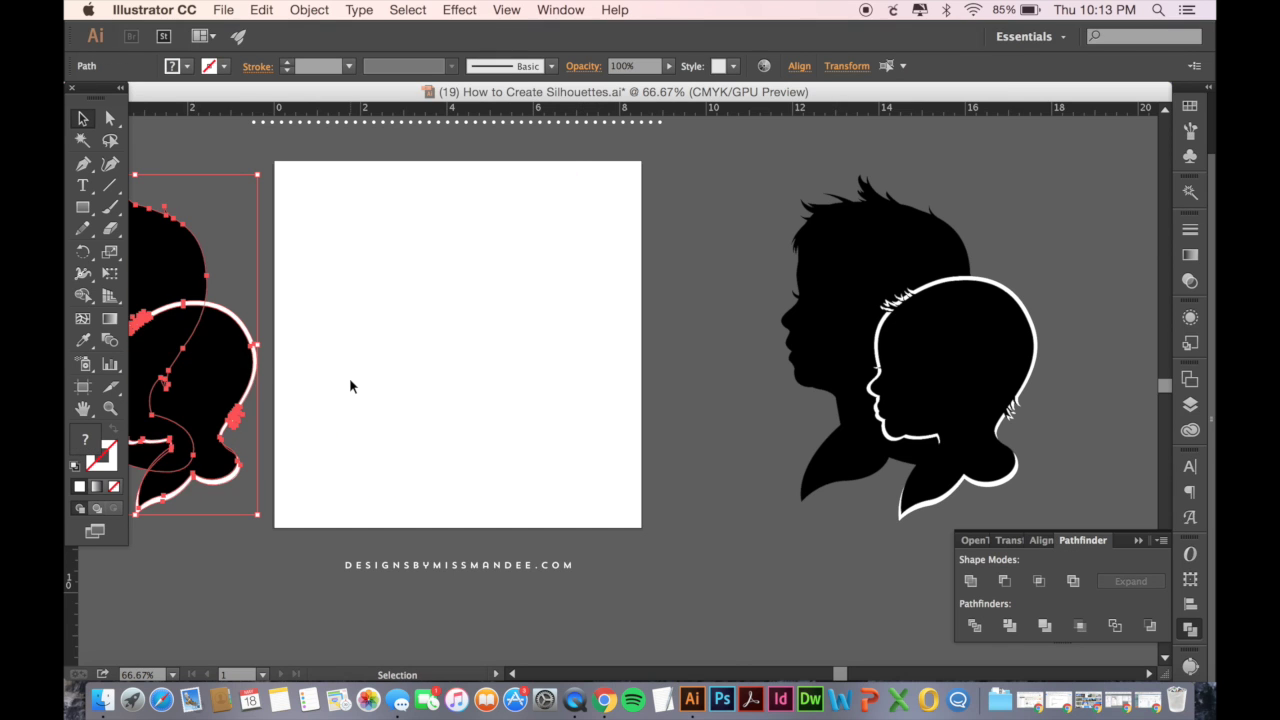
scroll(349, 377, left, 5)
click(634, 347)
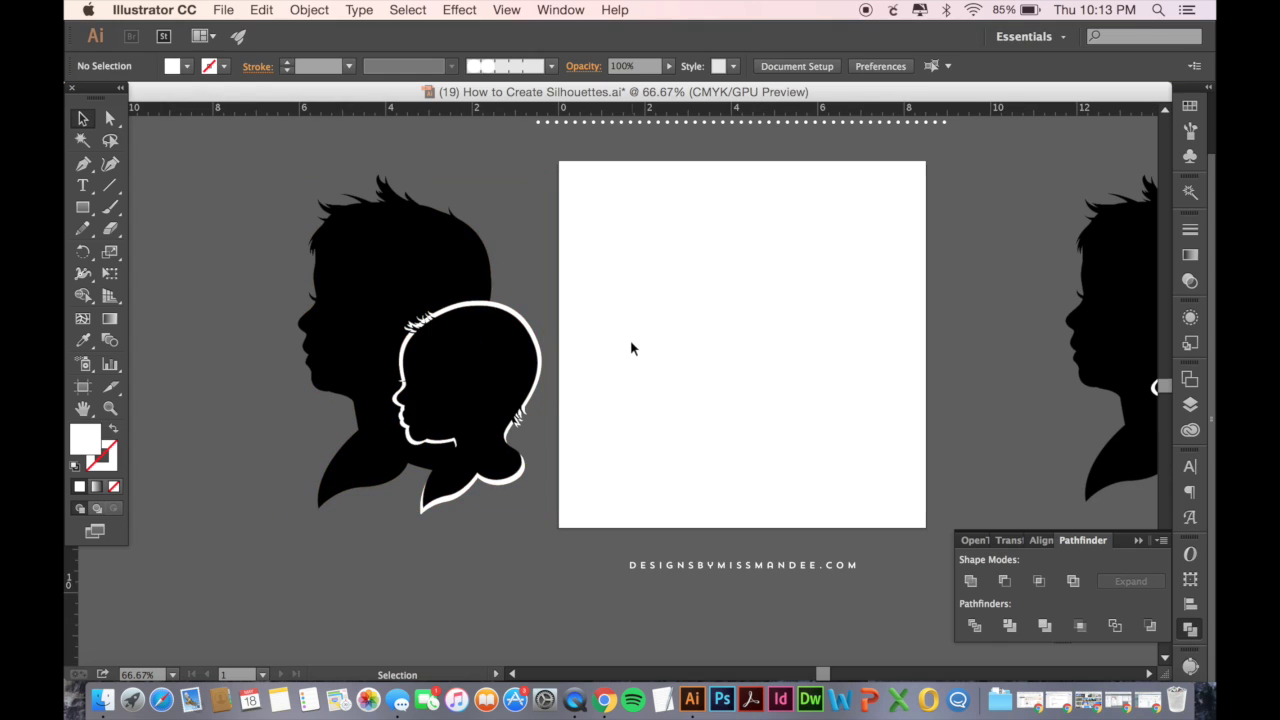
- Select the white copy with the larger silhouette and cut its shape out using Minus Front
click(518, 308)
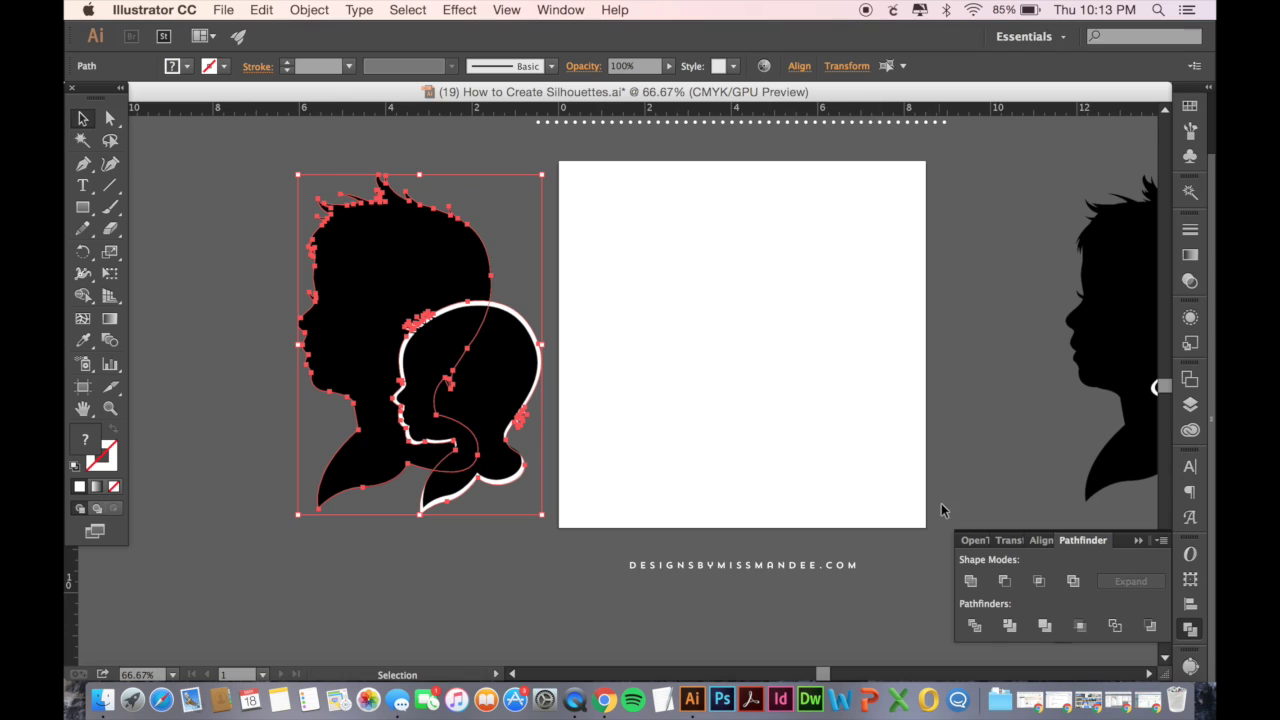
click(1005, 581)
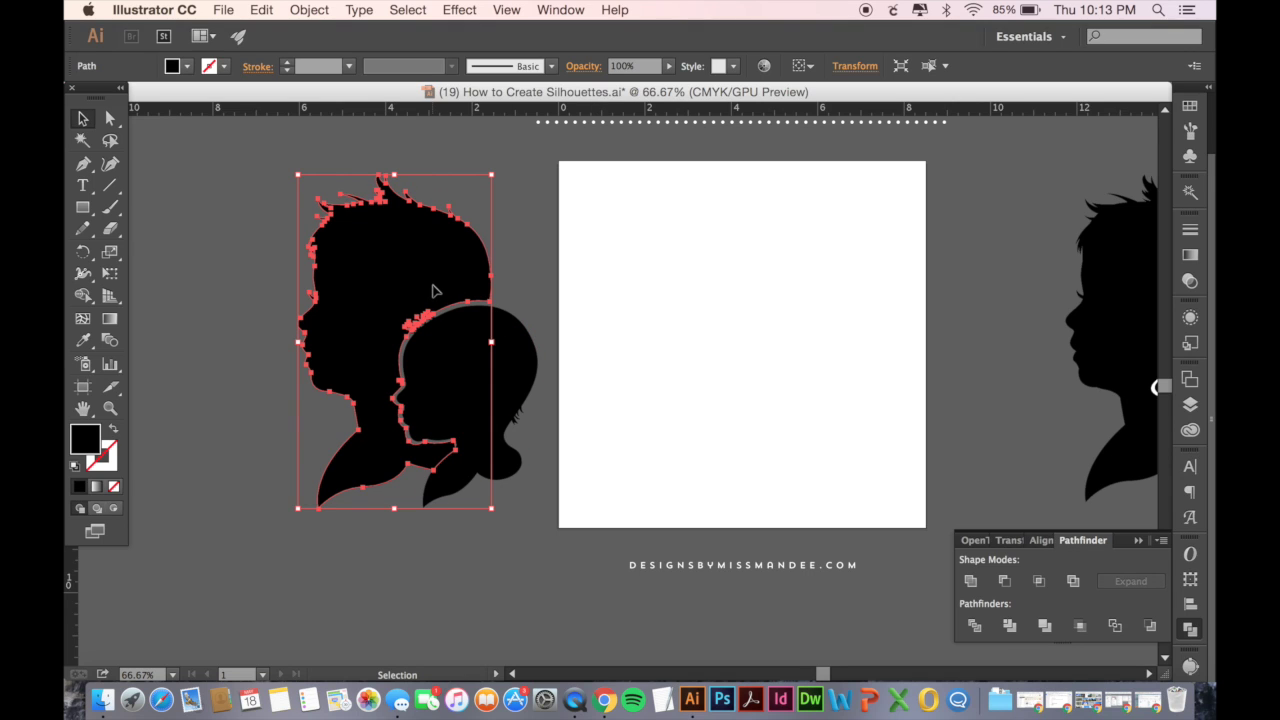
click(620, 295)
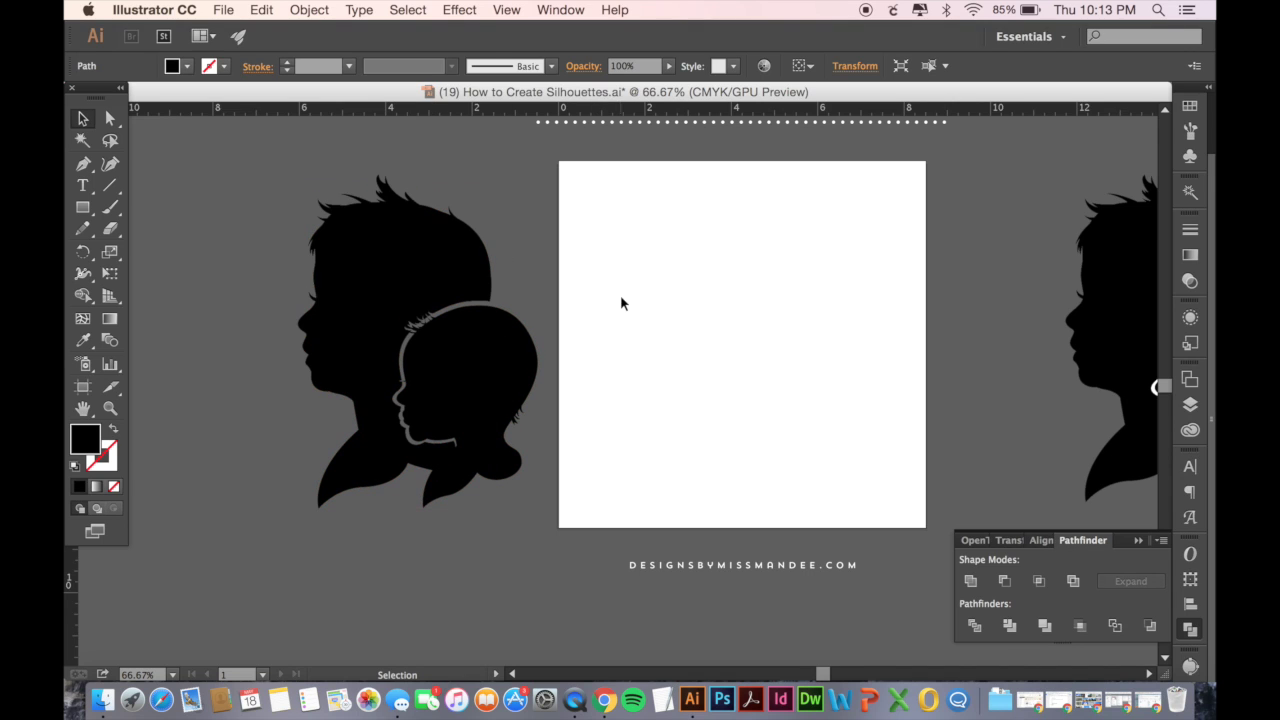
click(491, 378)
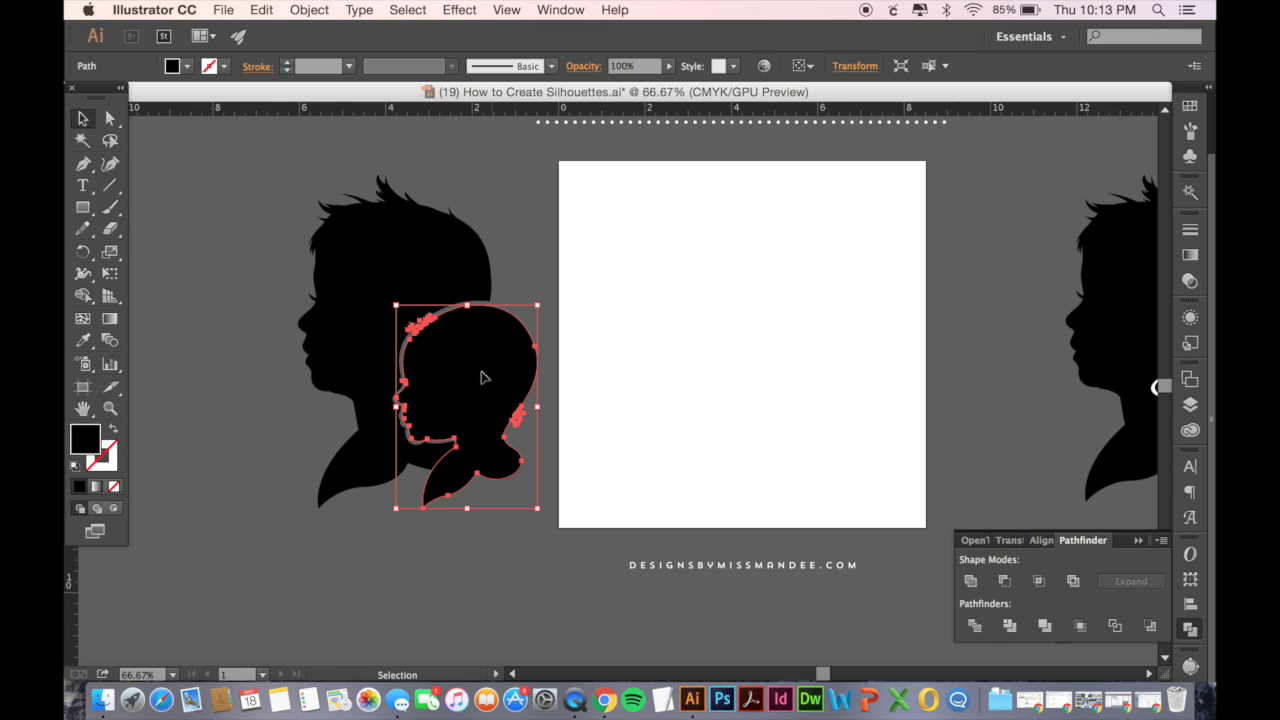
click(563, 363)
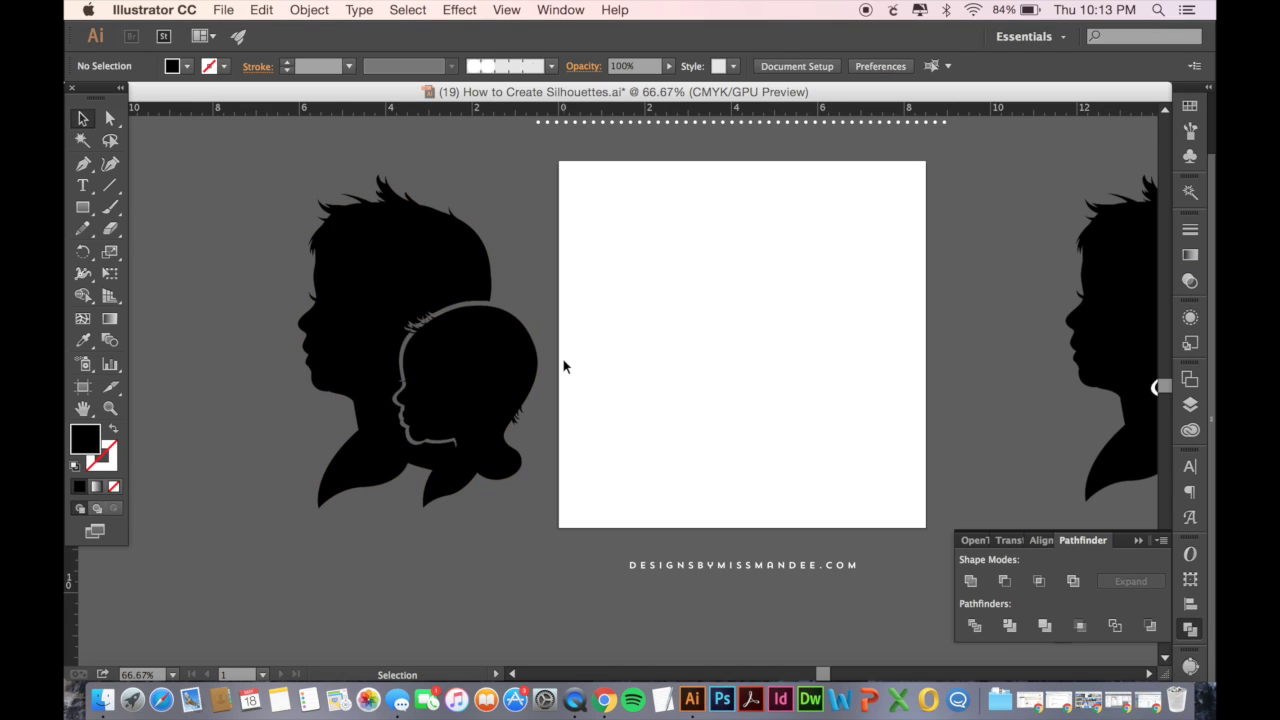
- Unite the smaller silhouette and the cut larger silhouette into one compound shape and move it onto the white artboard
click(489, 363)
shift+click(392, 270)
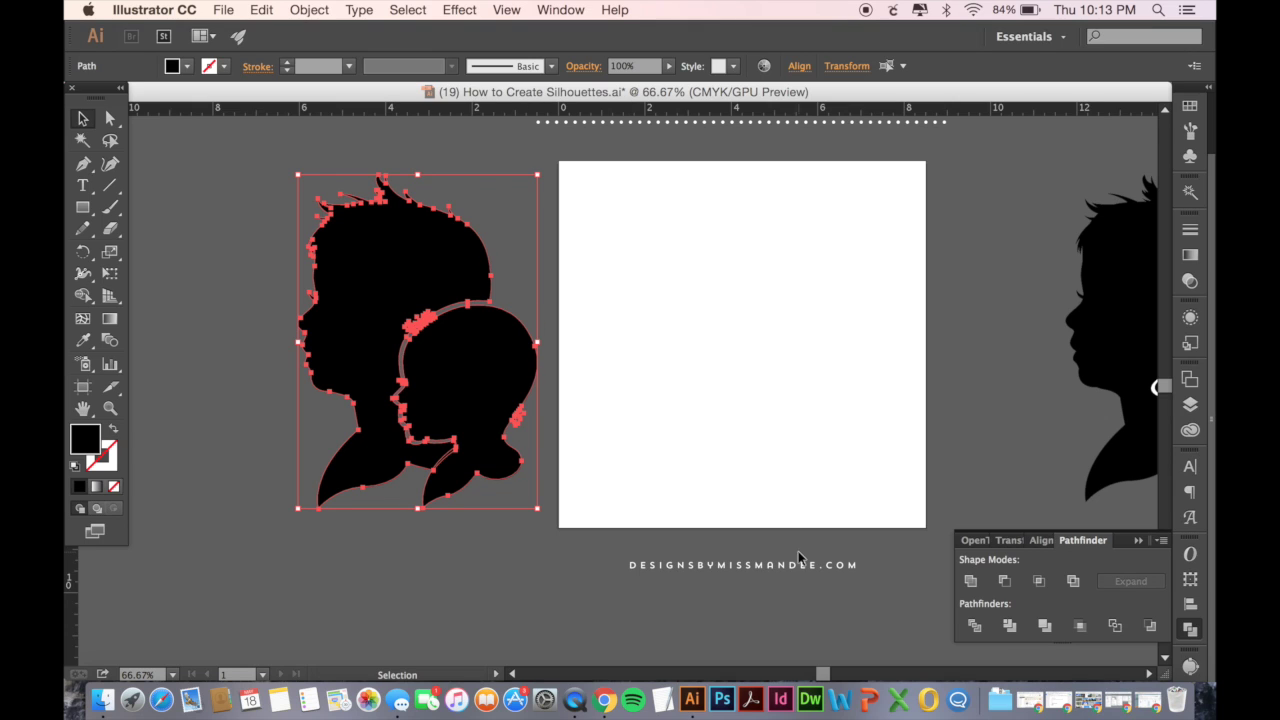
click(970, 581)
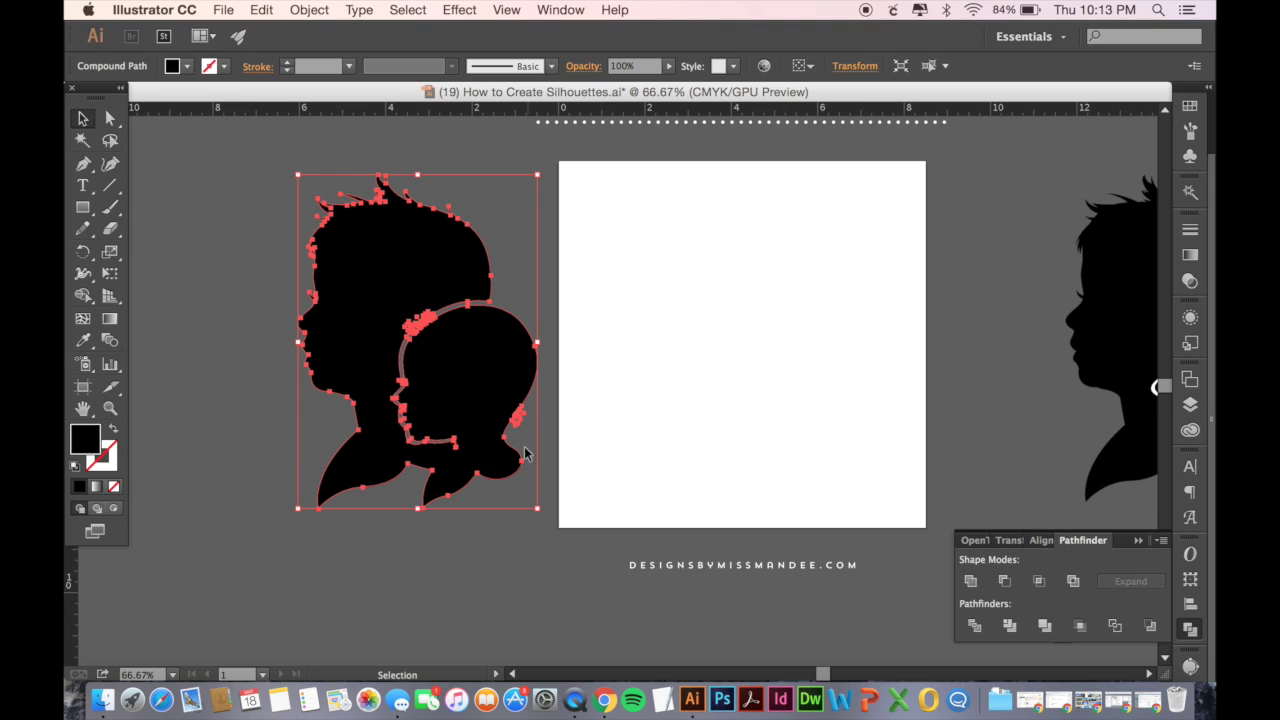
click(612, 363)
drag(443, 369, 735, 352)
click(562, 376)
drag(860, 377, 742, 360)
- Undo the move, the unite and the subtraction to restore the separate silhouettes with the white copy
key(super+z)
key(super+z)
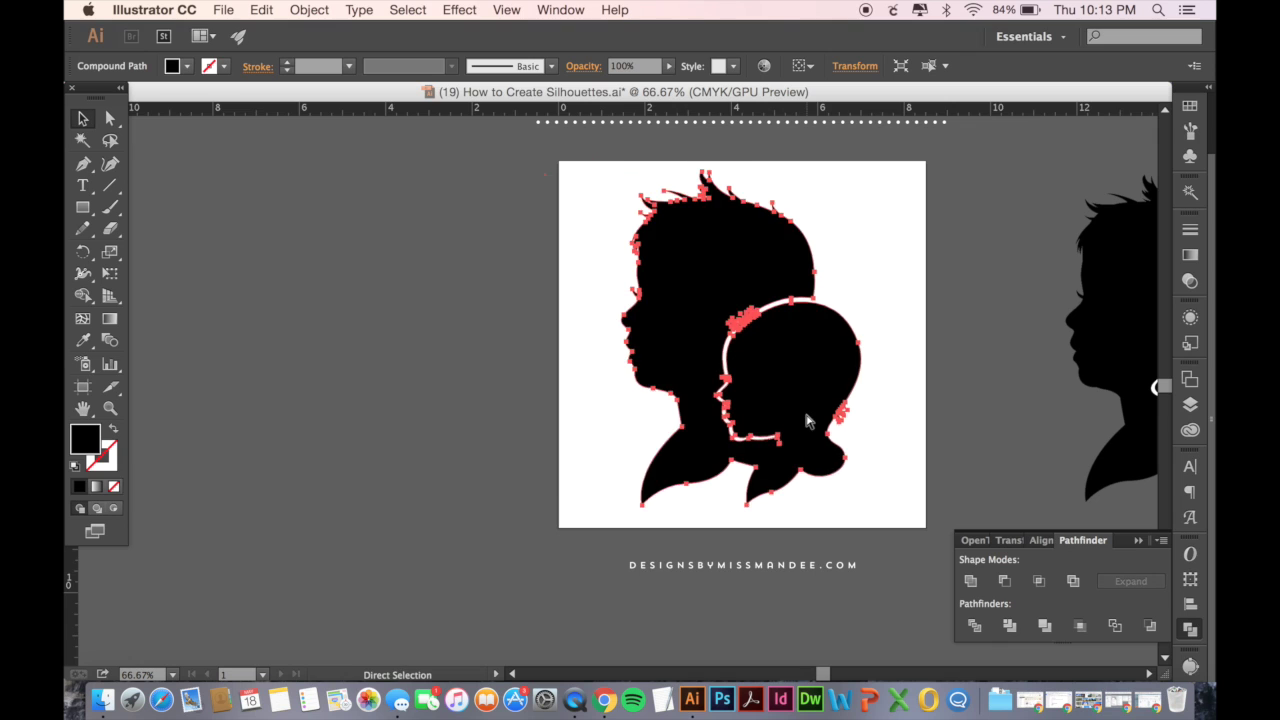
key(super+z)
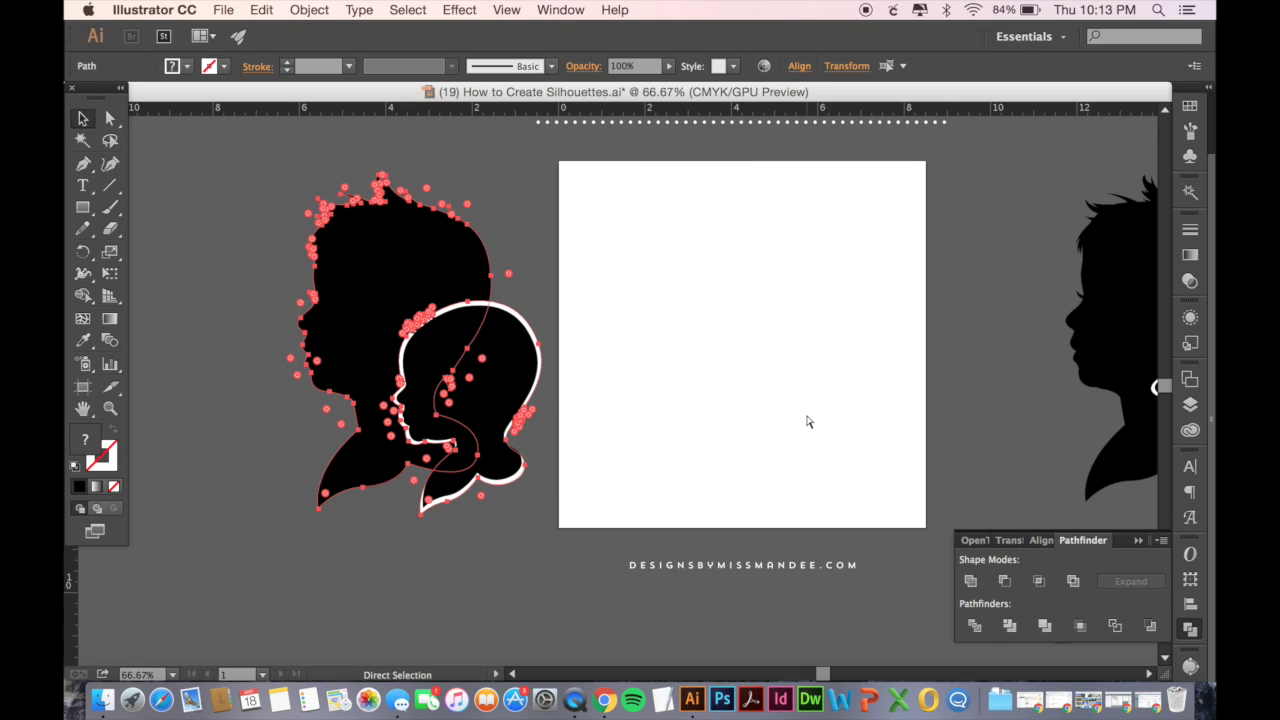
key(v)
click(666, 423)
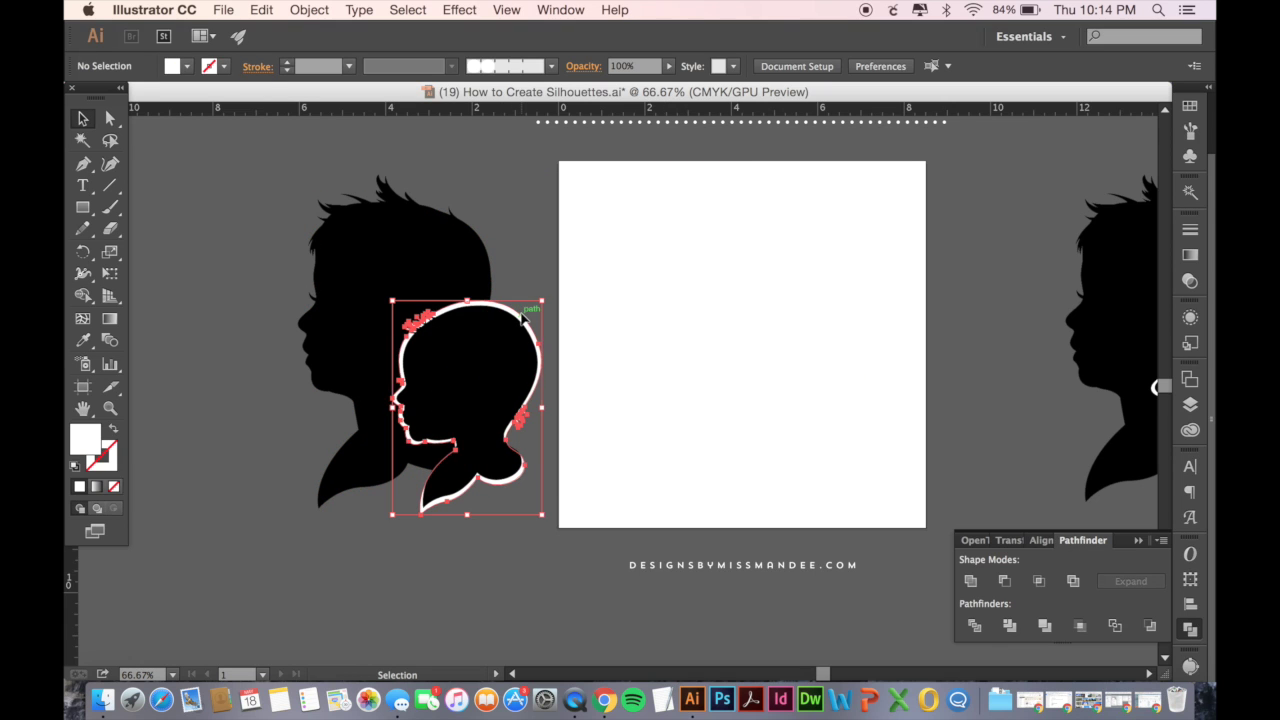
- Enlarge the white copy behind the smaller silhouette to make a thicker outline and nudge it upward
click(530, 314)
drag(543, 300, 529, 336)
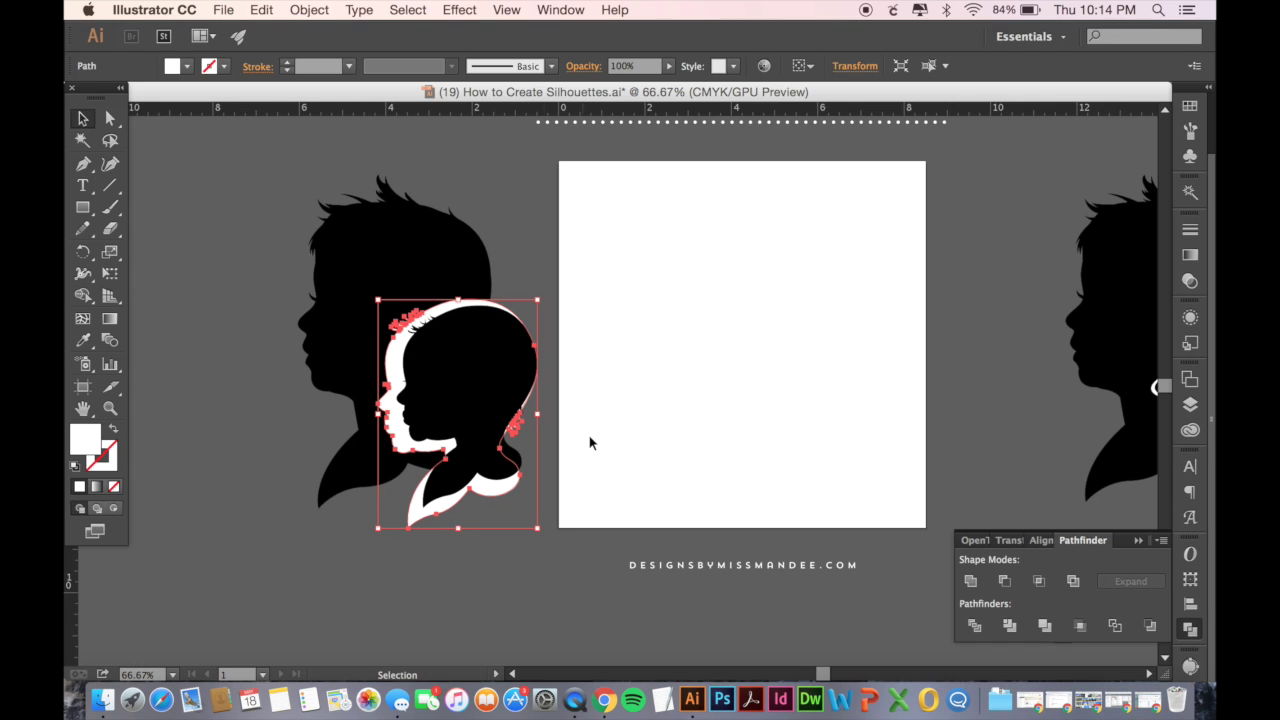
key(Up)
key(Up)
key(Up)
key(Up)
key(Up)
key(Up)
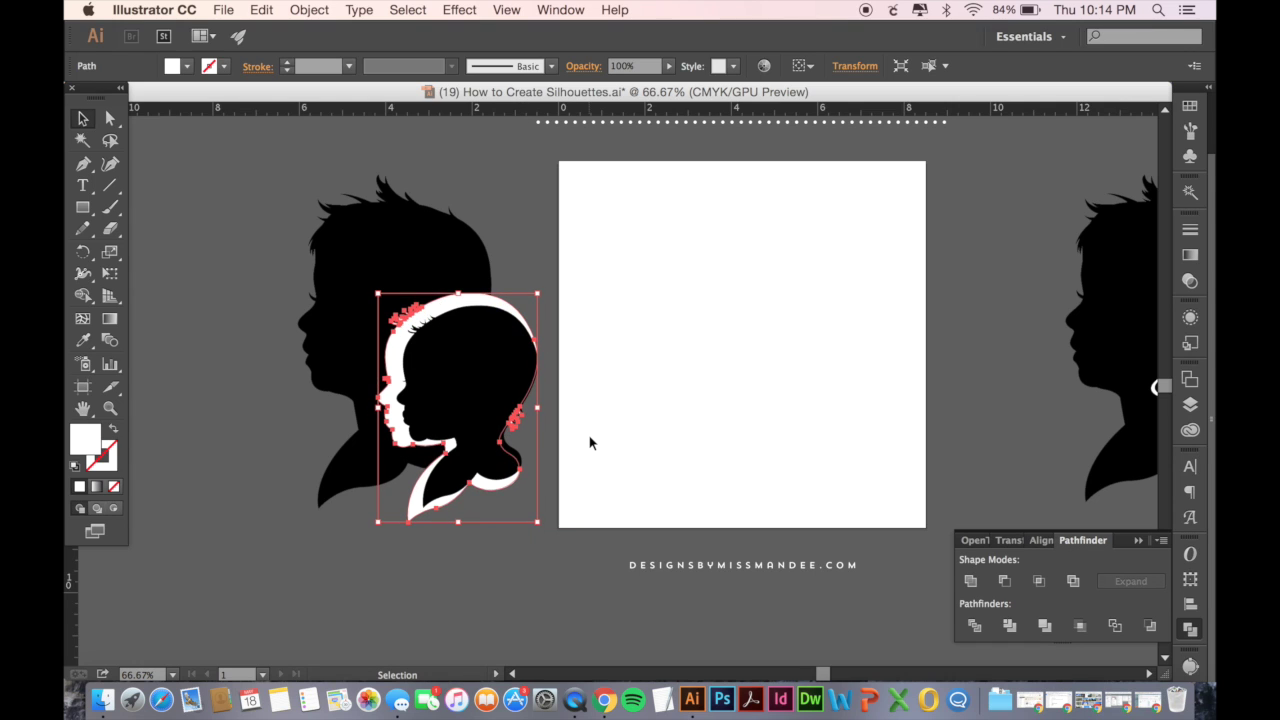
- Subtract the enlarged white copy from the larger silhouette with Minus Front, leaving a wider gap between the two heads
shift+click(417, 246)
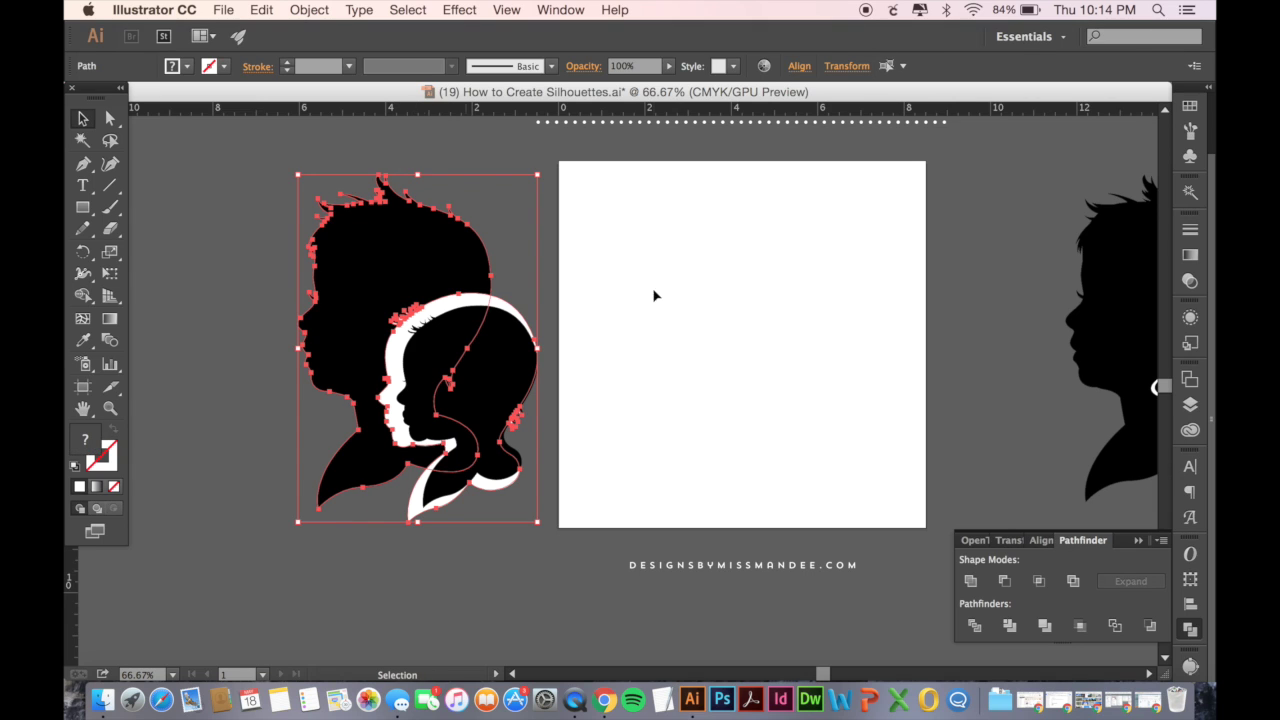
click(1005, 582)
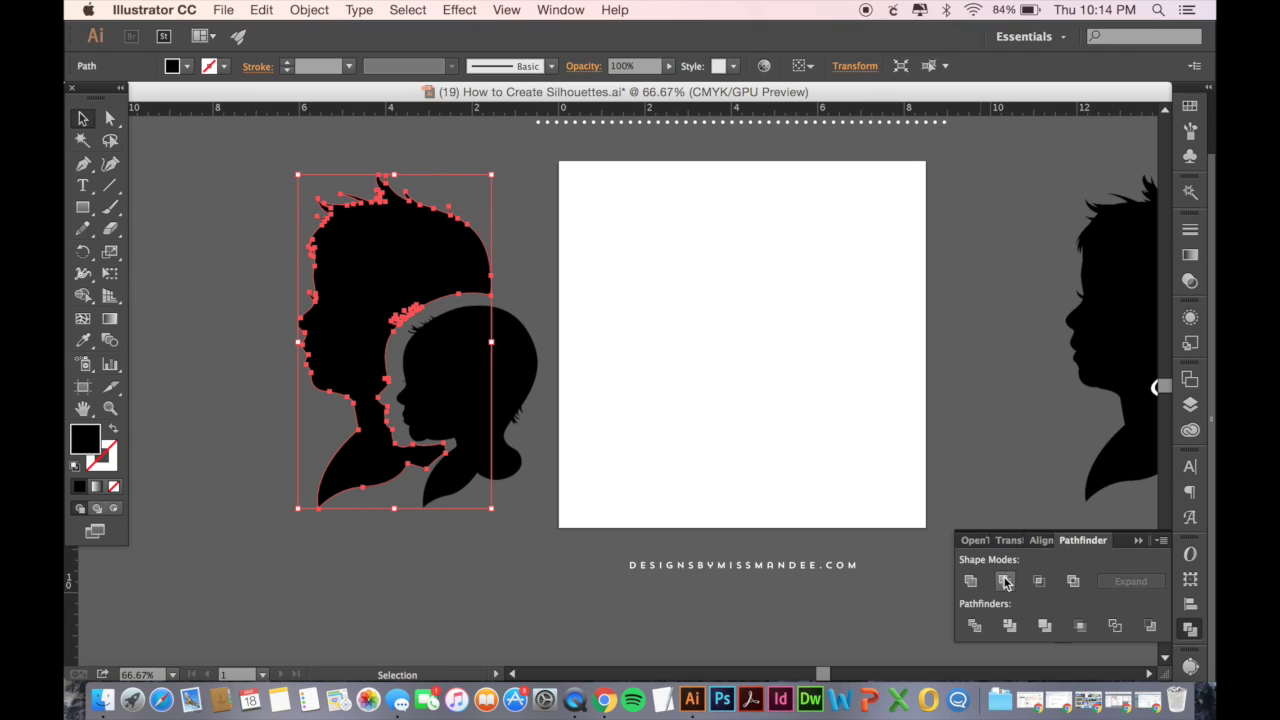
click(501, 523)
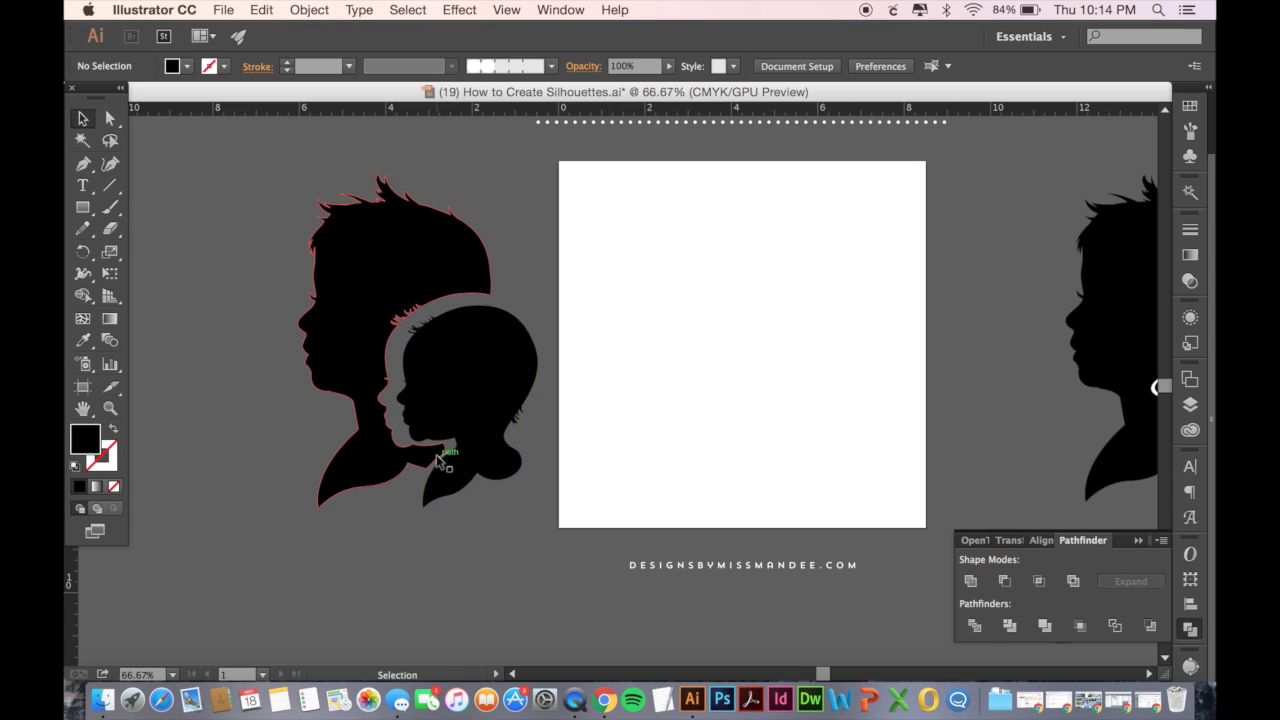
- Group the smaller silhouette with the cut larger silhouette and check the group in the layer list
click(470, 446)
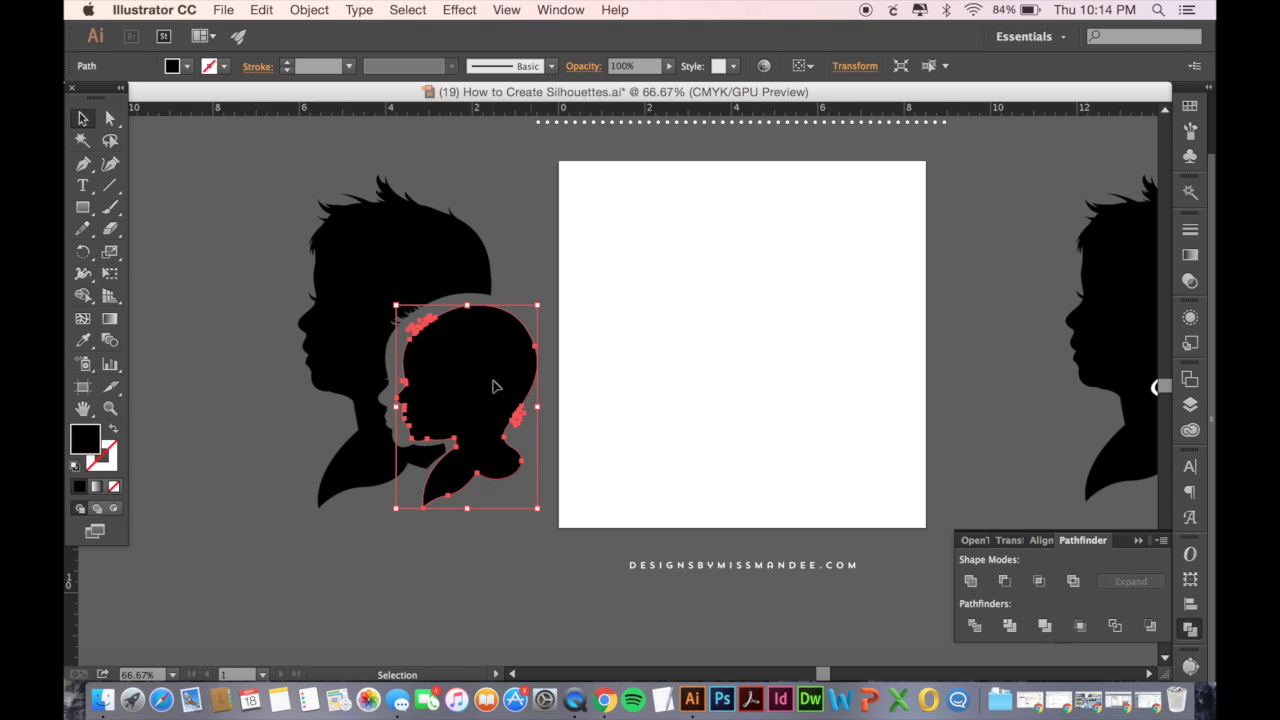
shift+click(482, 285)
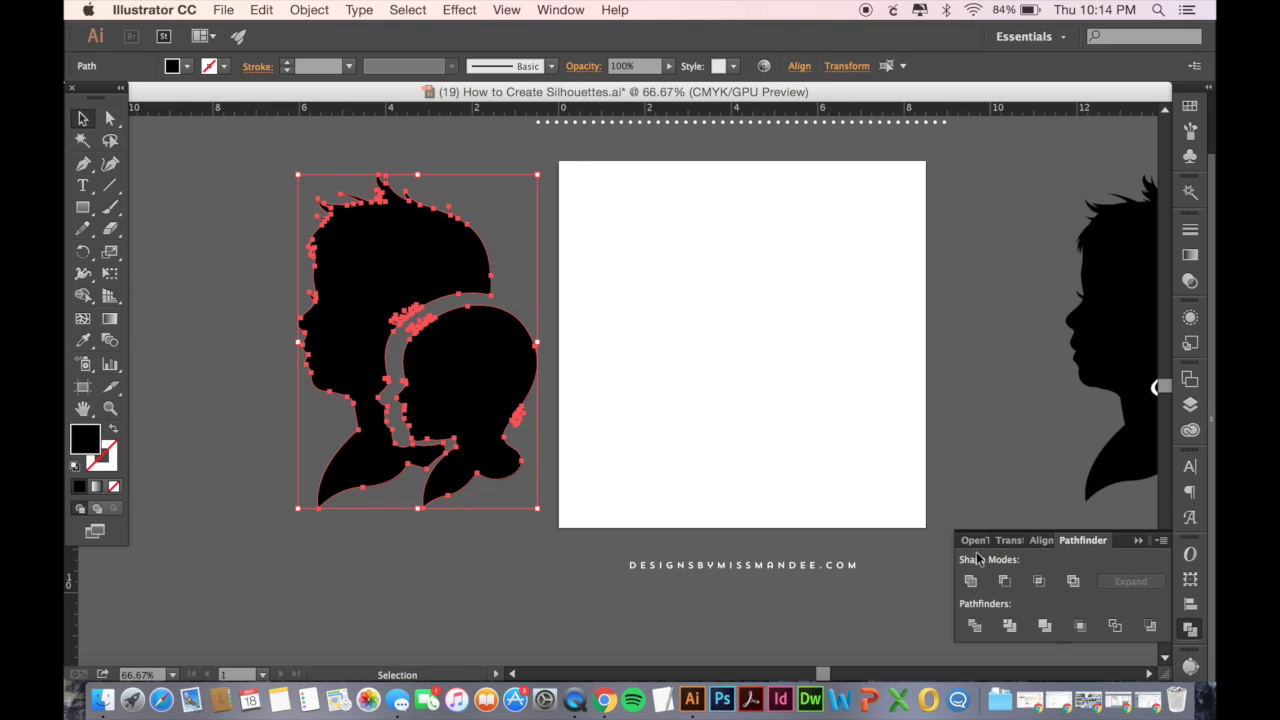
key(super+g)
click(1190, 404)
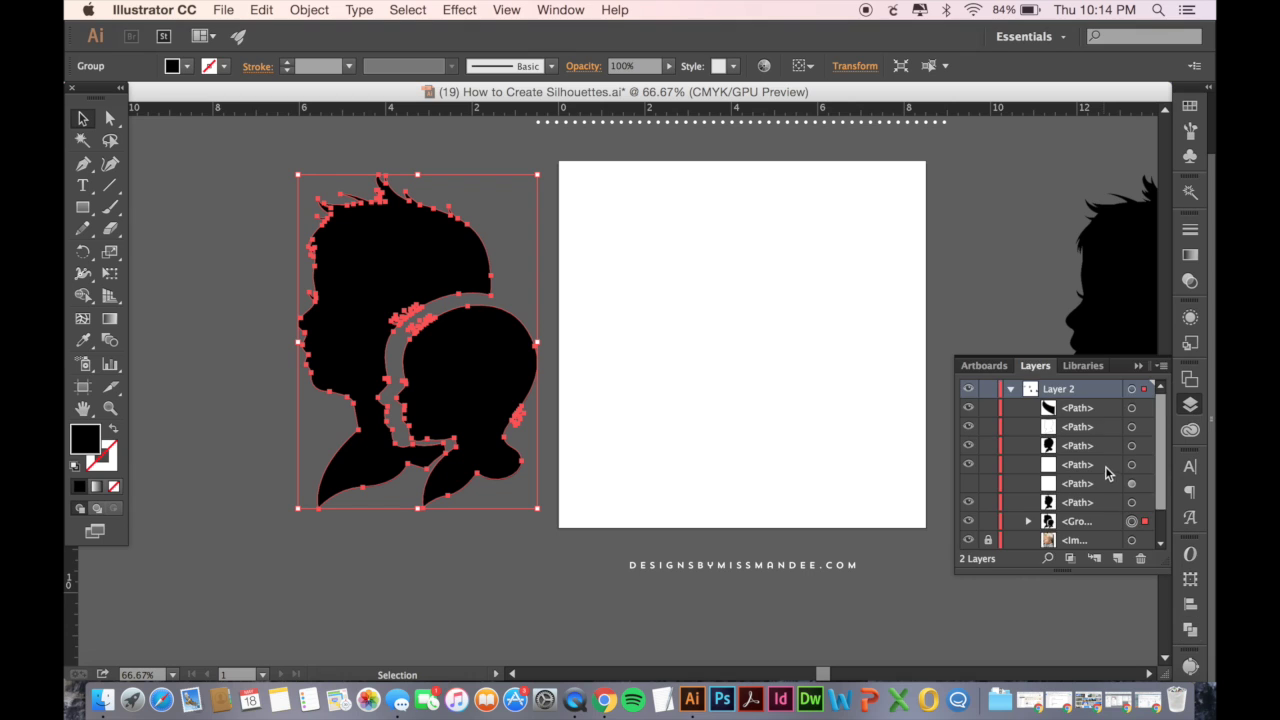
scroll(1098, 508, down, 2)
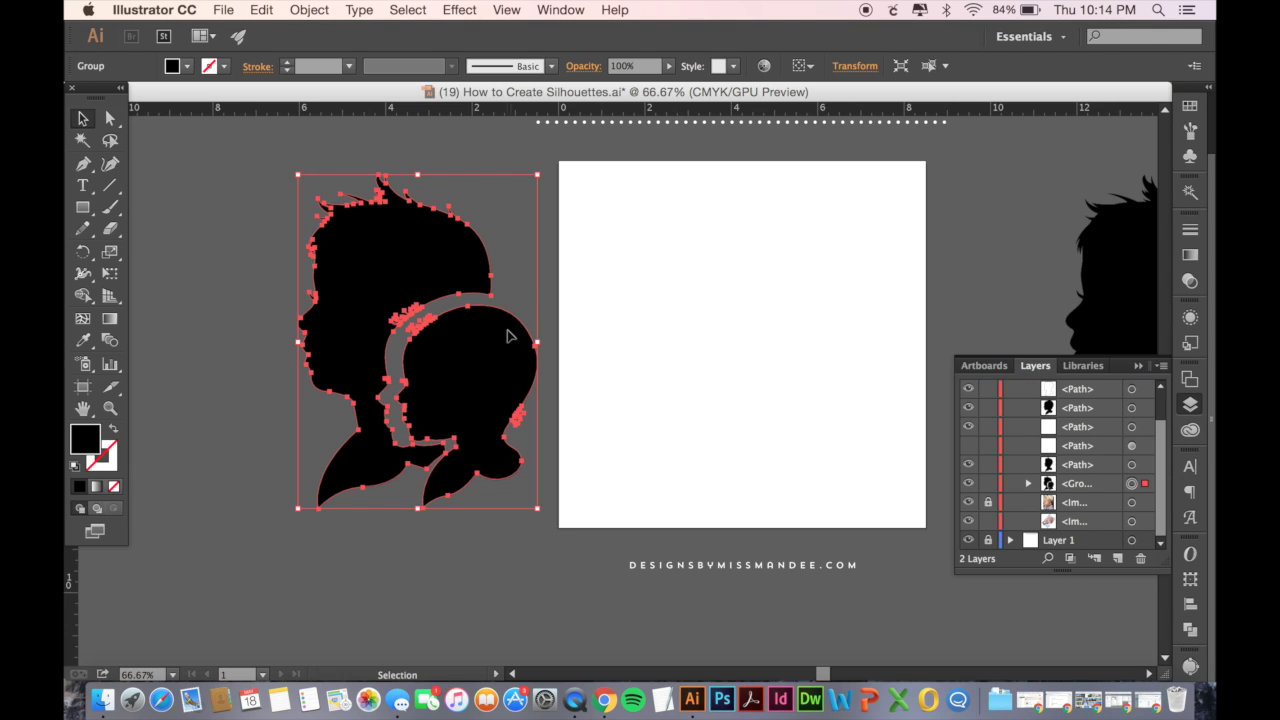
click(620, 332)
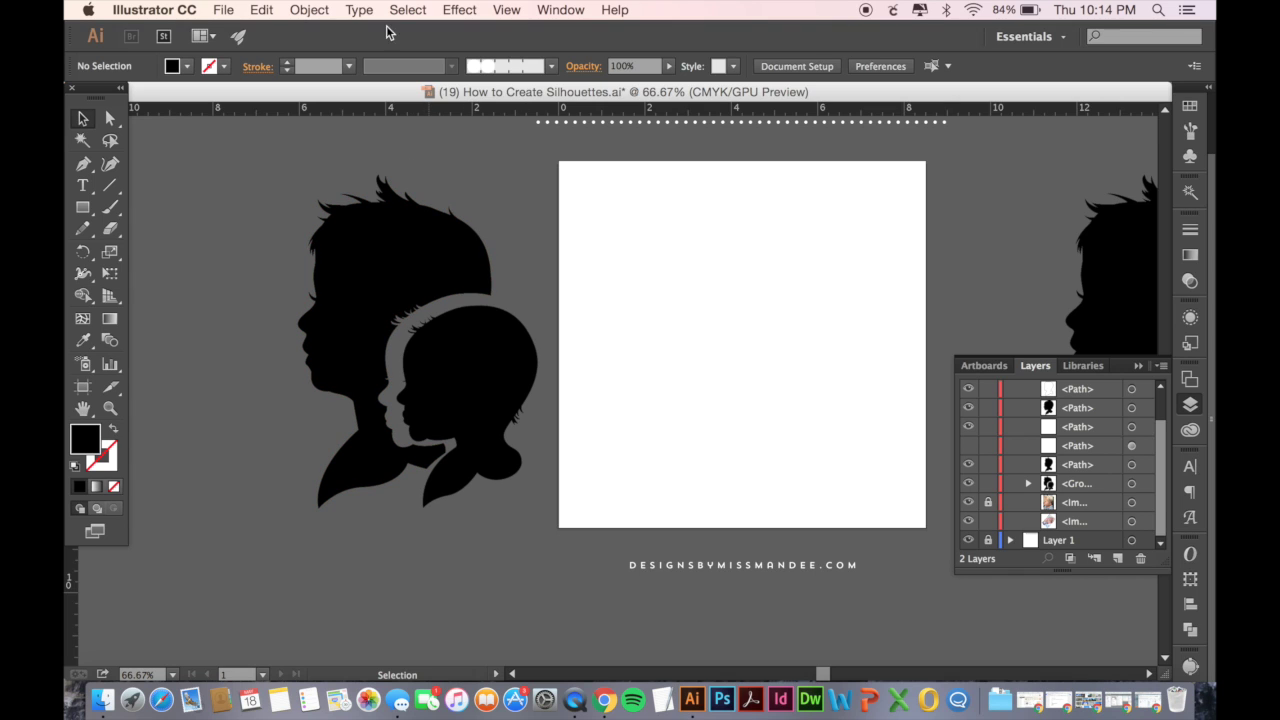
- Convert the grouped silhouettes into a single compound path and deselect it
click(488, 340)
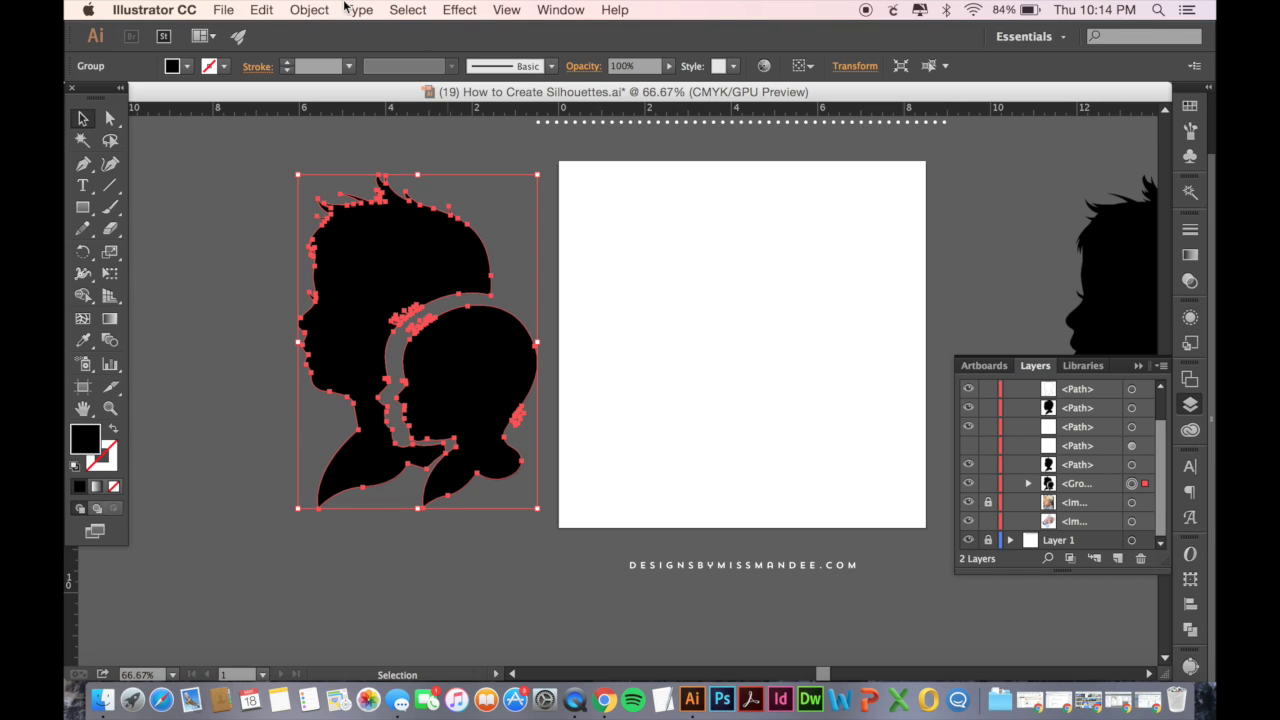
click(310, 10)
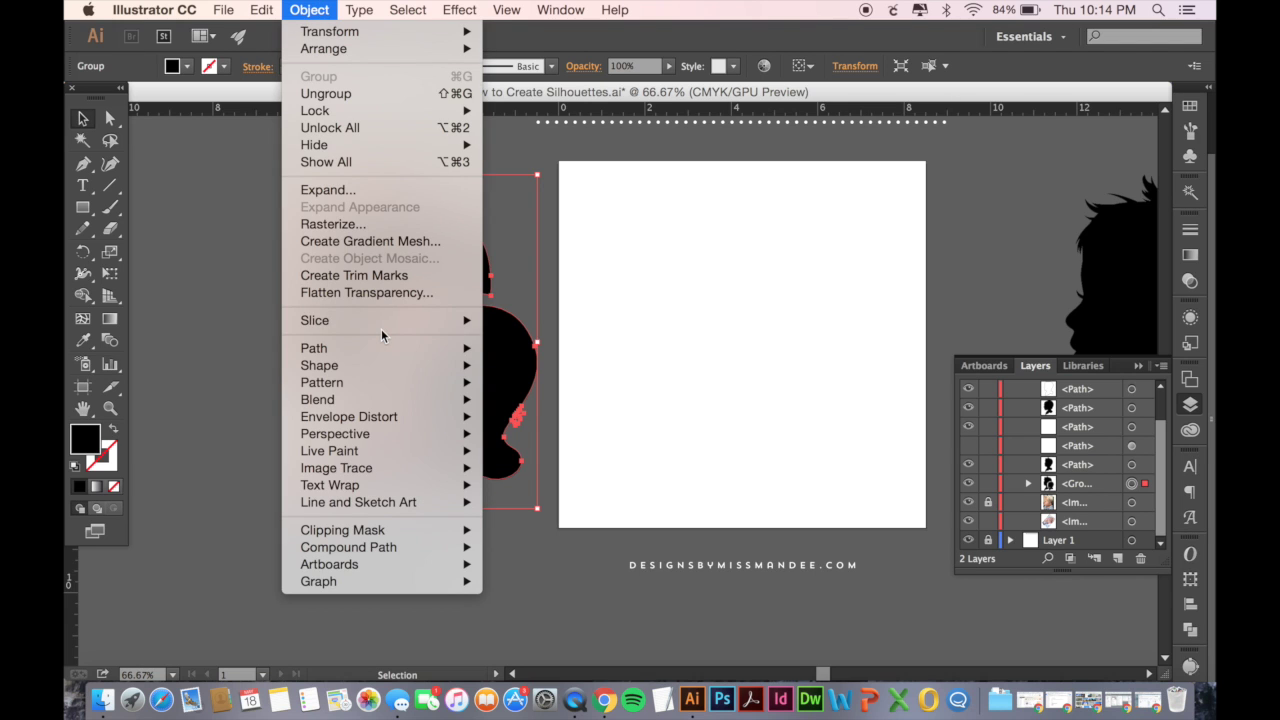
mouse_move(368, 547)
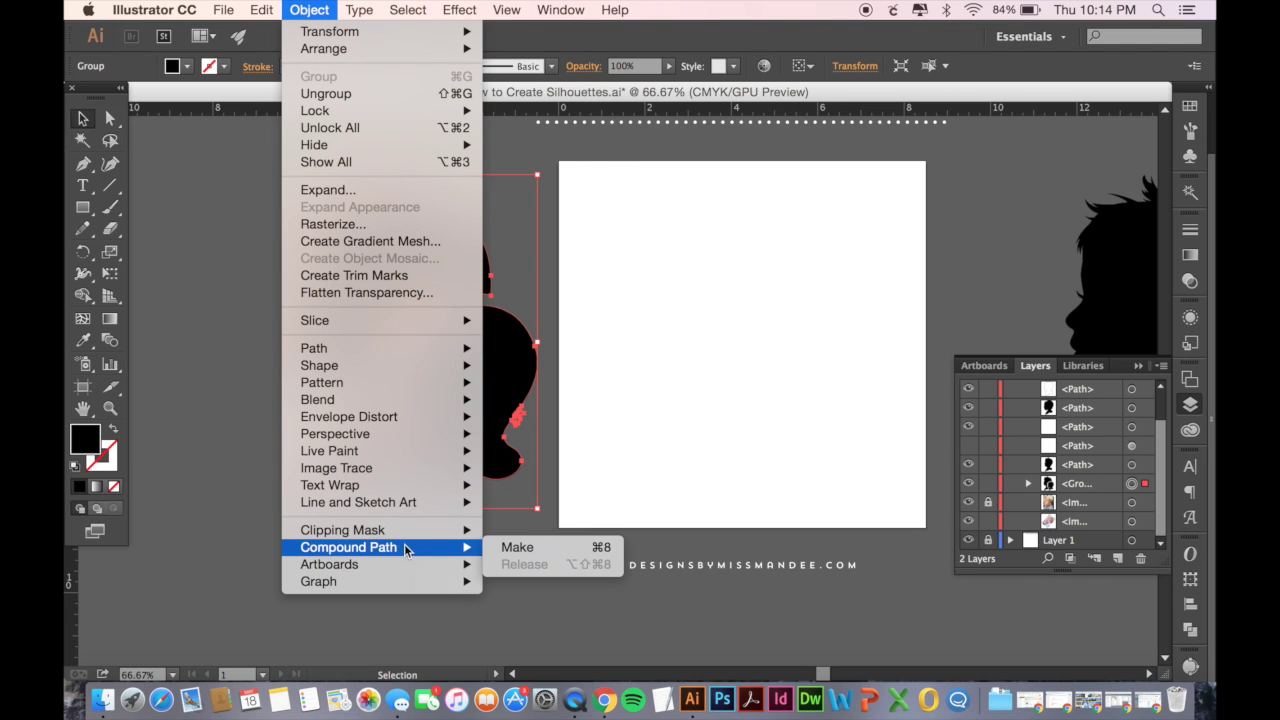
click(530, 547)
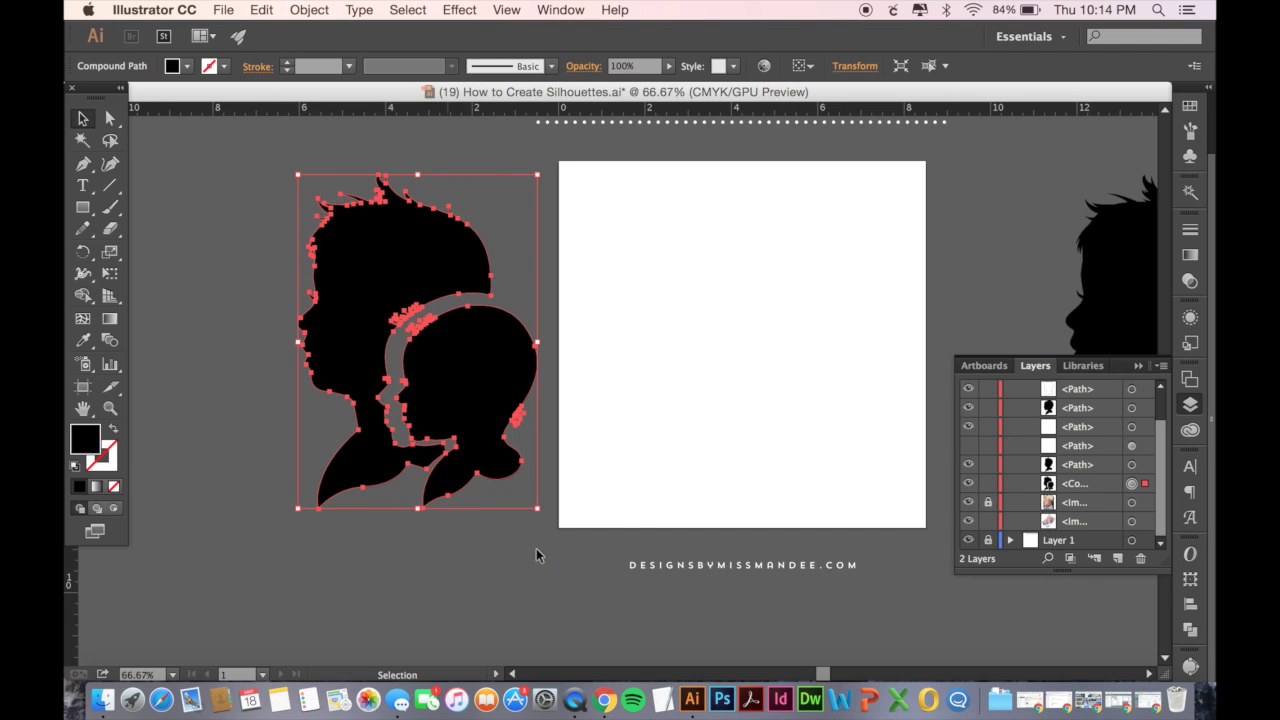
click(650, 451)
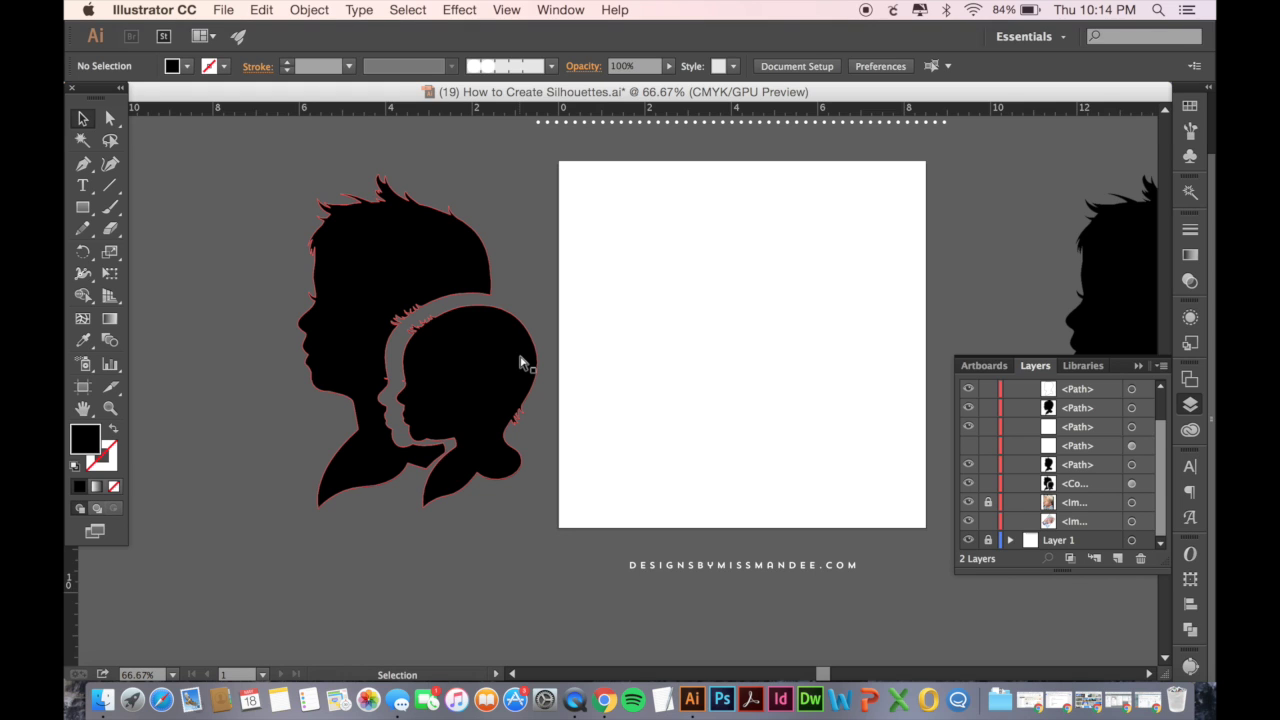
- Undo the compound path, the grouping and the subtraction to restore the enlarged white copy behind the smaller silhouette
key(super+z)
key(super+z)
key(super+z)
key(super+z)
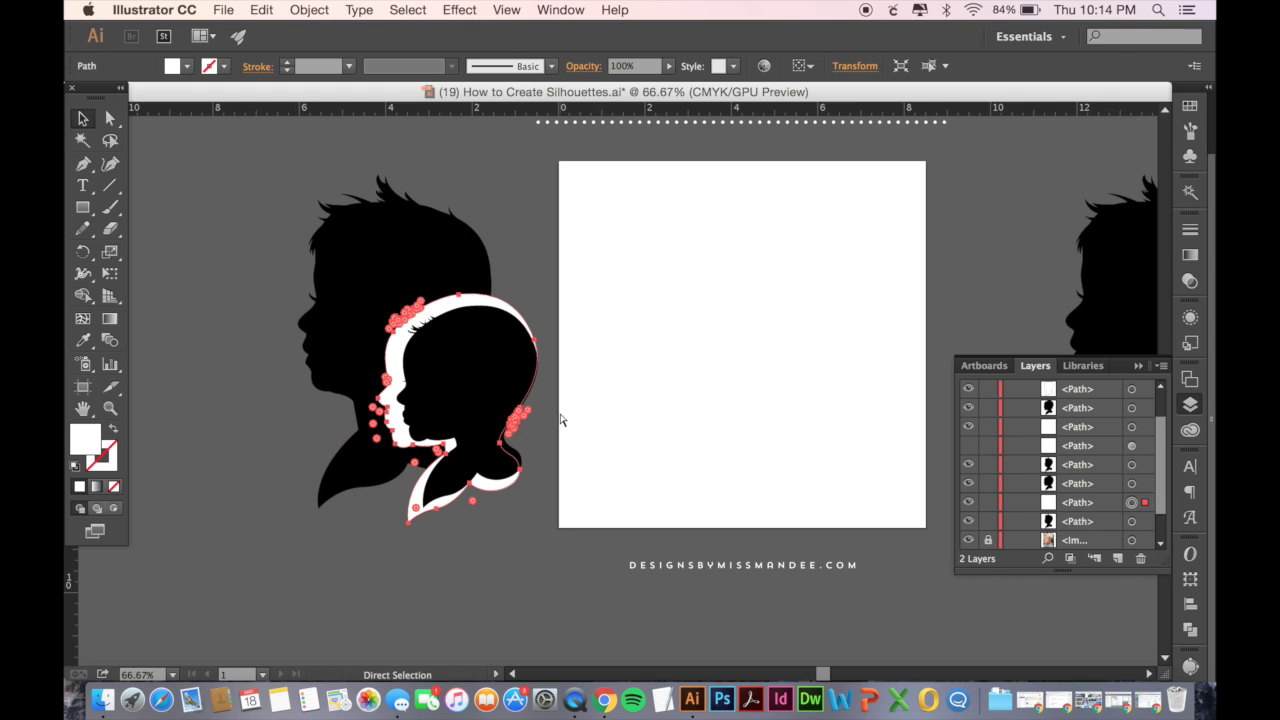
- Nudge the enlarged white copy slightly downward behind the smaller silhouette
key(Down)
key(Down)
key(Down)
key(Down)
key(Down)
key(Down)
key(Down)
key(Down)
key(Down)
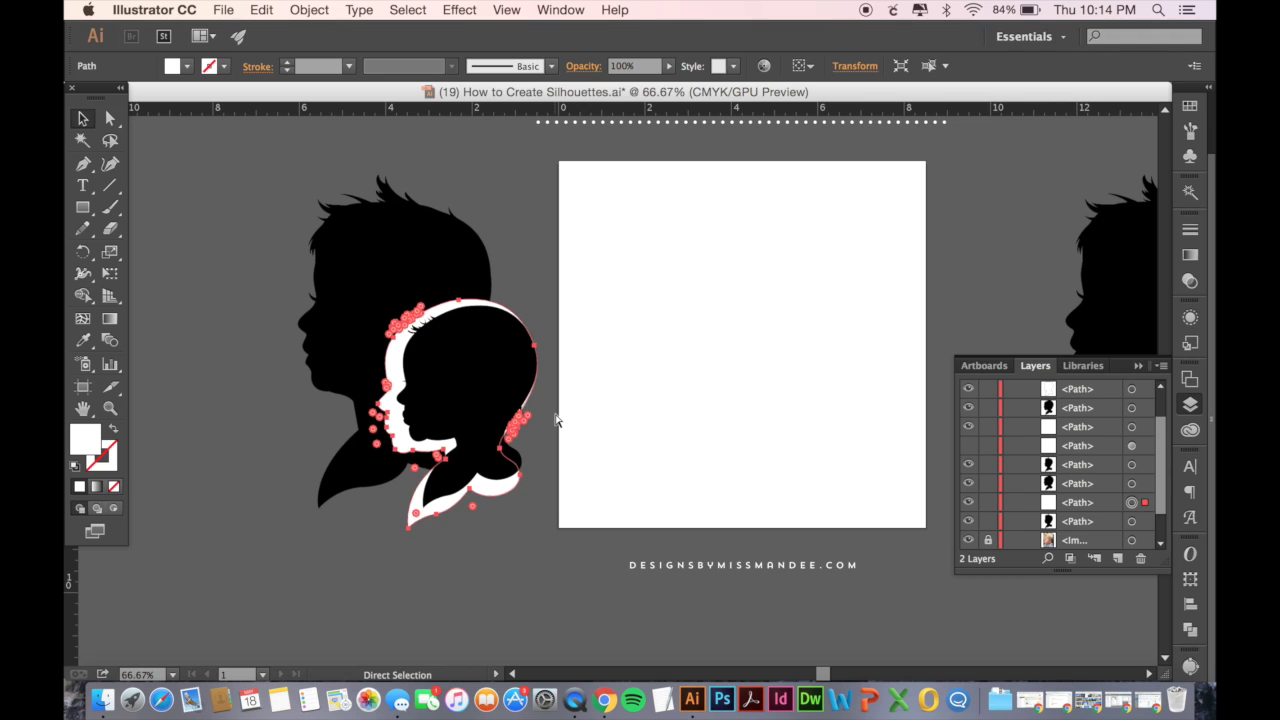
- Undo the nudging and the earlier edits back to the ungrouped silhouettes with the thin white outline on the artboard
key(super+z)
key(super+z)
key(super+z)
key(super+z)
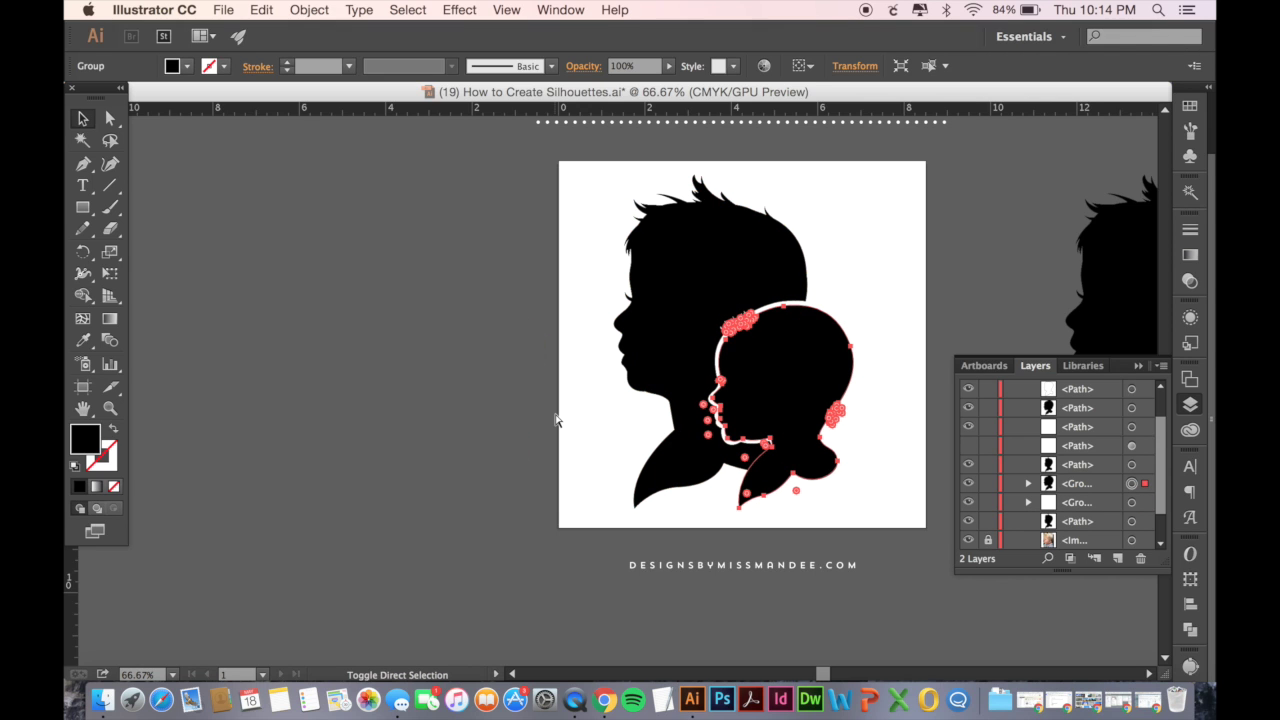
key(super+z)
key(super+z)
scroll(640, 393, right, 5)
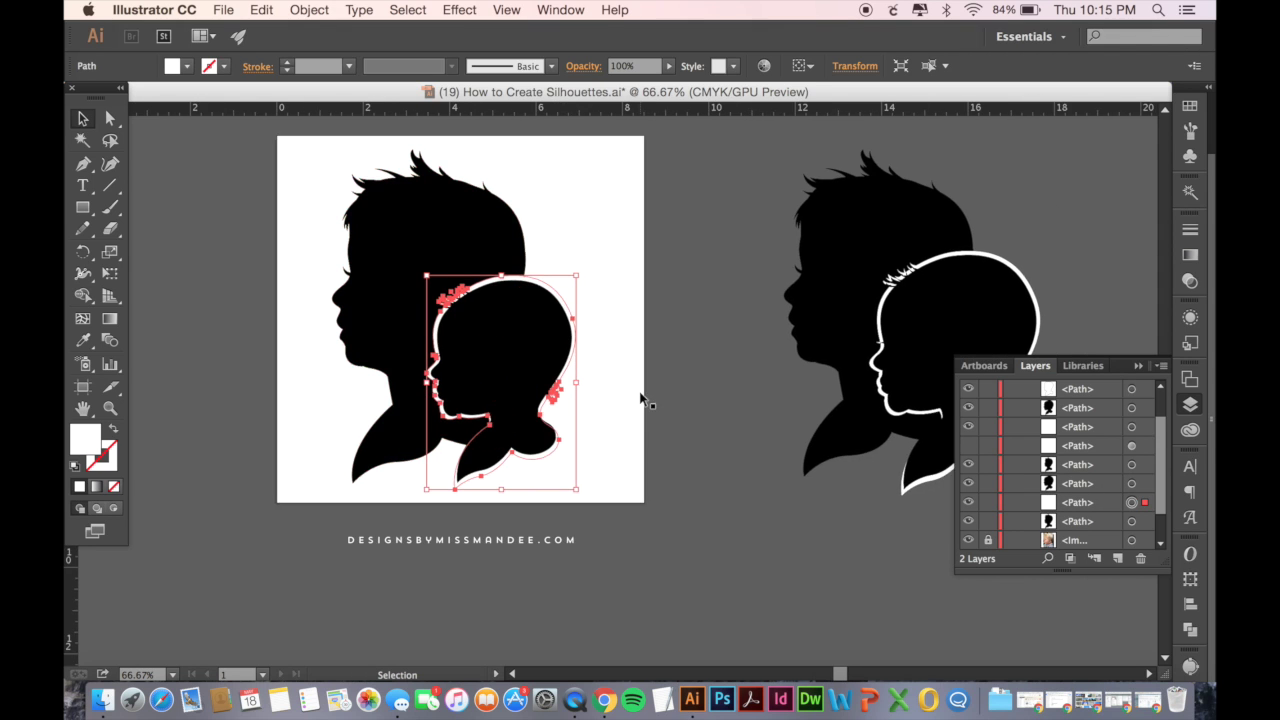
scroll(641, 394, up, 3)
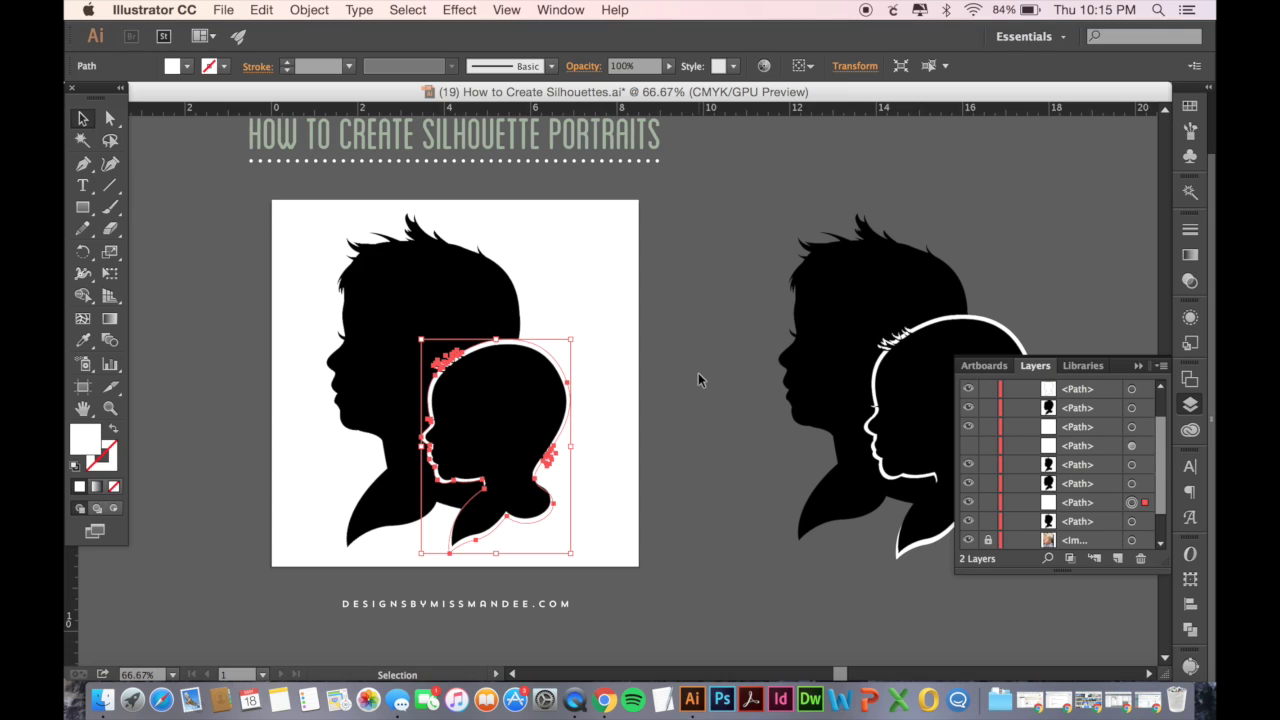